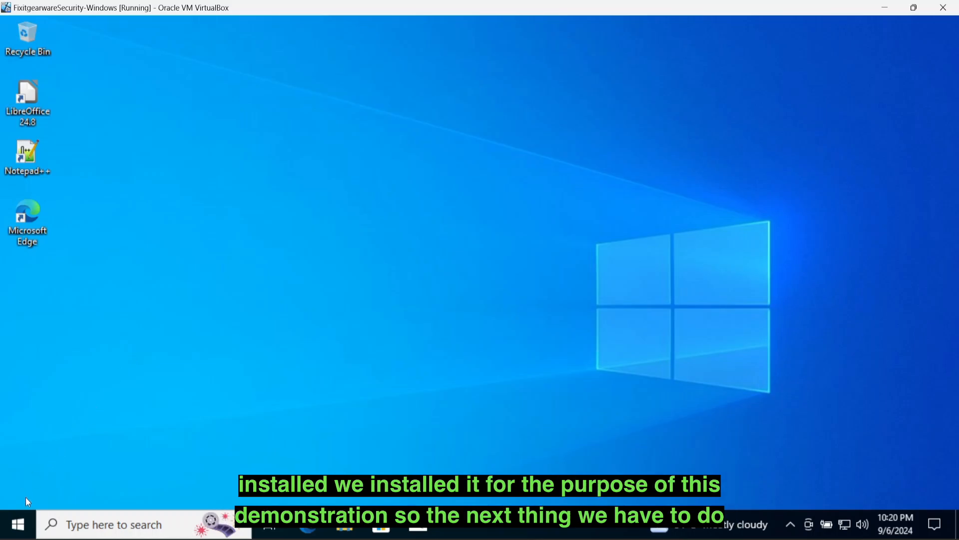
click(27, 517)
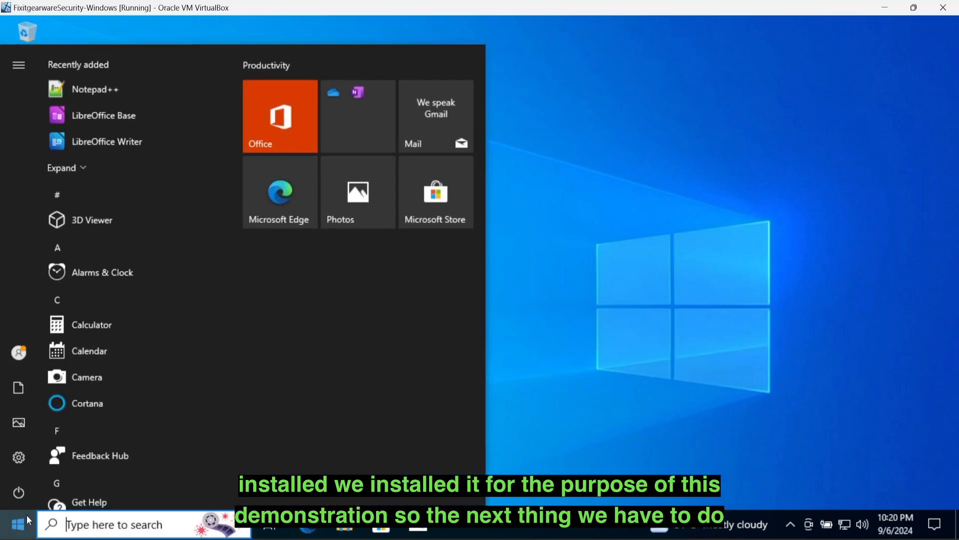
click(27, 518)
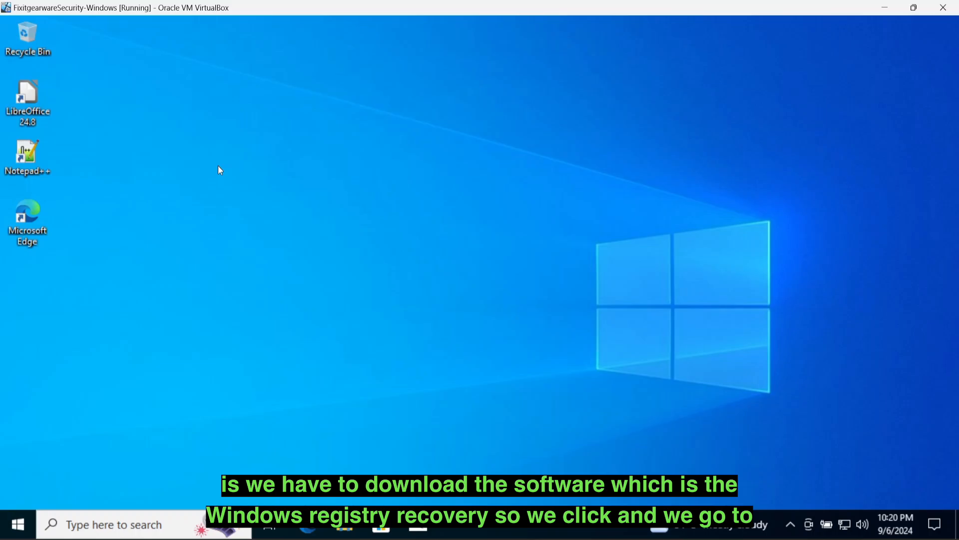
- Launch Microsoft Edge and go to the MiTeC page mitec.cz/wrr.html
double_click(45, 217)
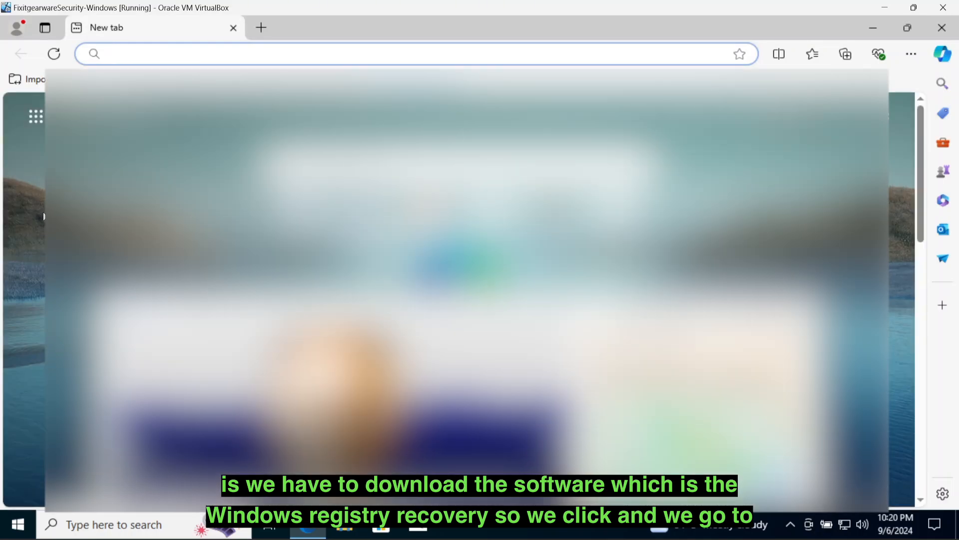
text(MITEC)
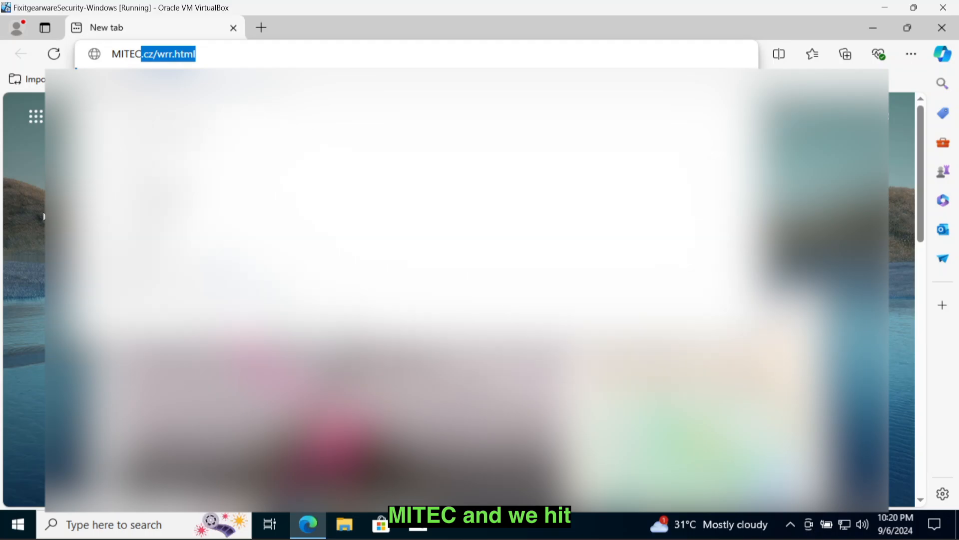
key(Return)
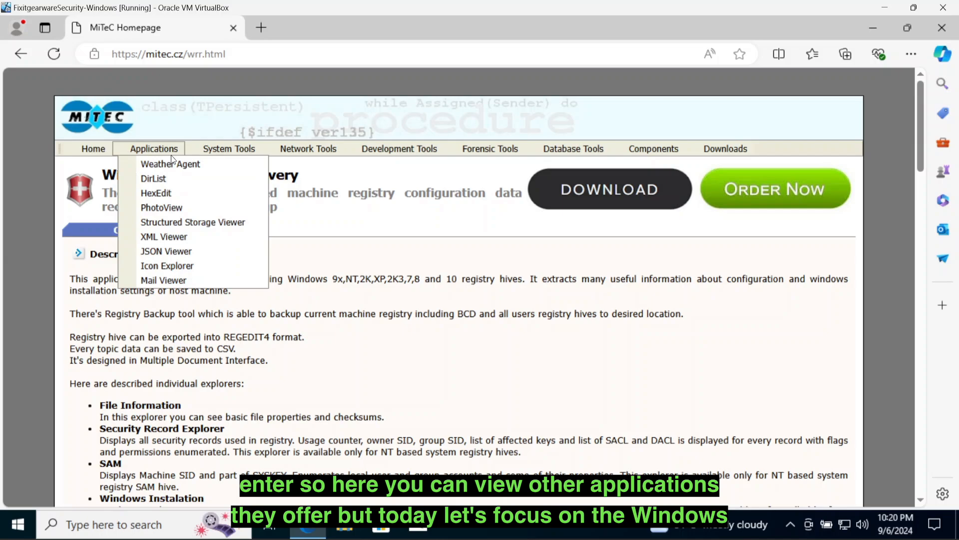
- Choose Windows Registry Recovery among the site's forensic tools and download it
mouse_move(186, 157)
mouse_move(278, 154)
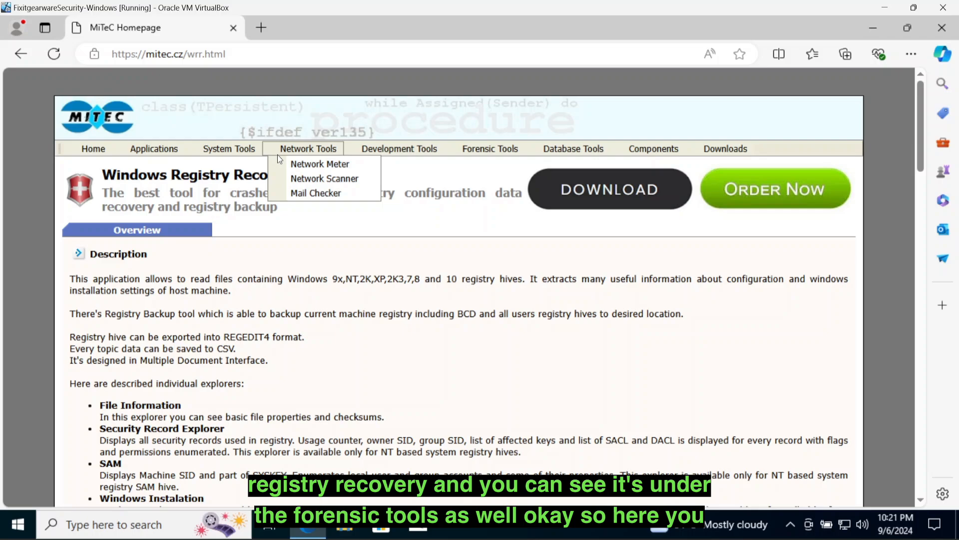
mouse_move(441, 154)
mouse_move(512, 149)
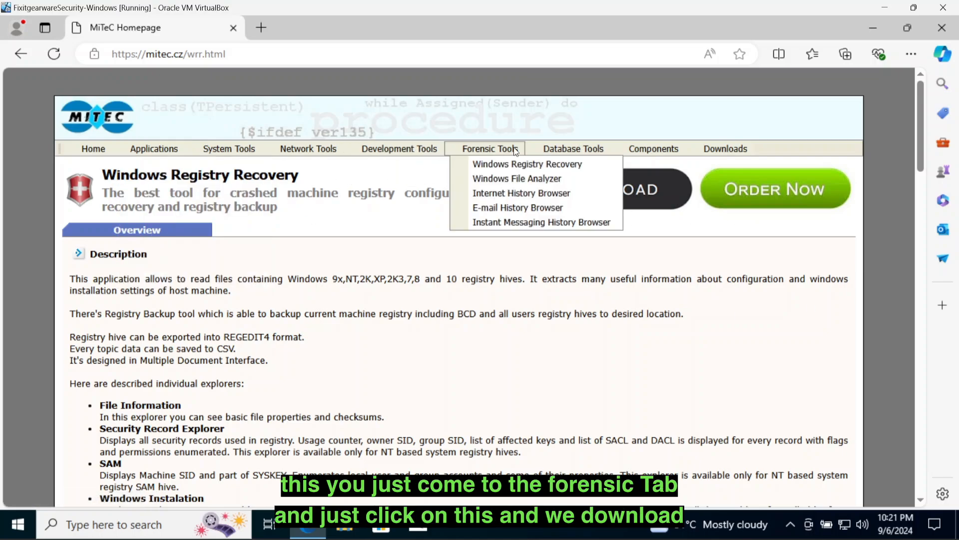
click(515, 166)
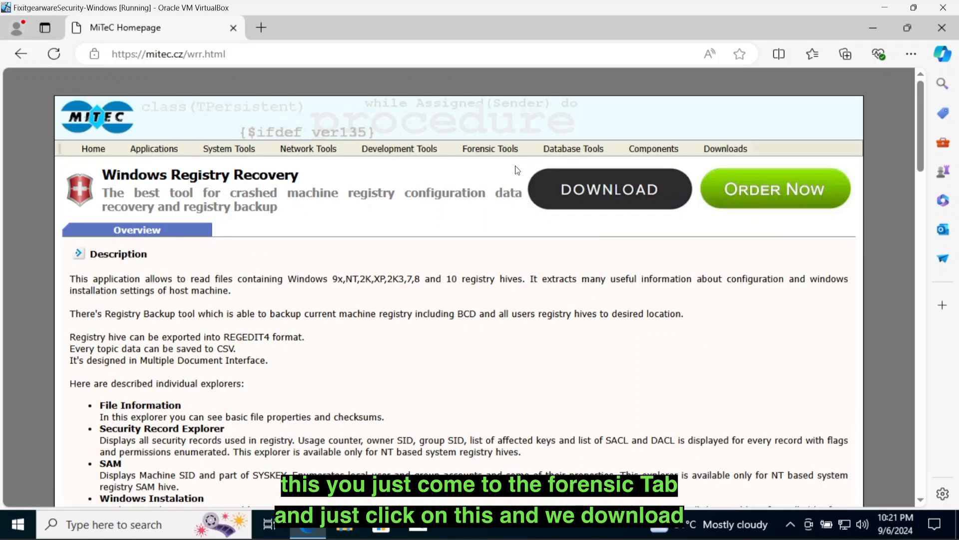
click(595, 202)
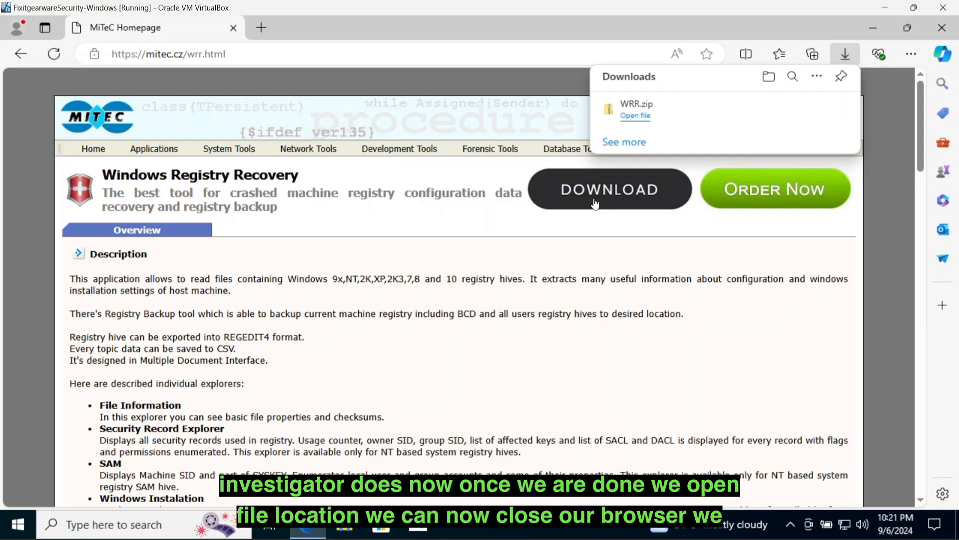
- Open the downloaded WRR.zip, extract WRR64 to the desktop, and close the browser and archive windows
click(641, 119)
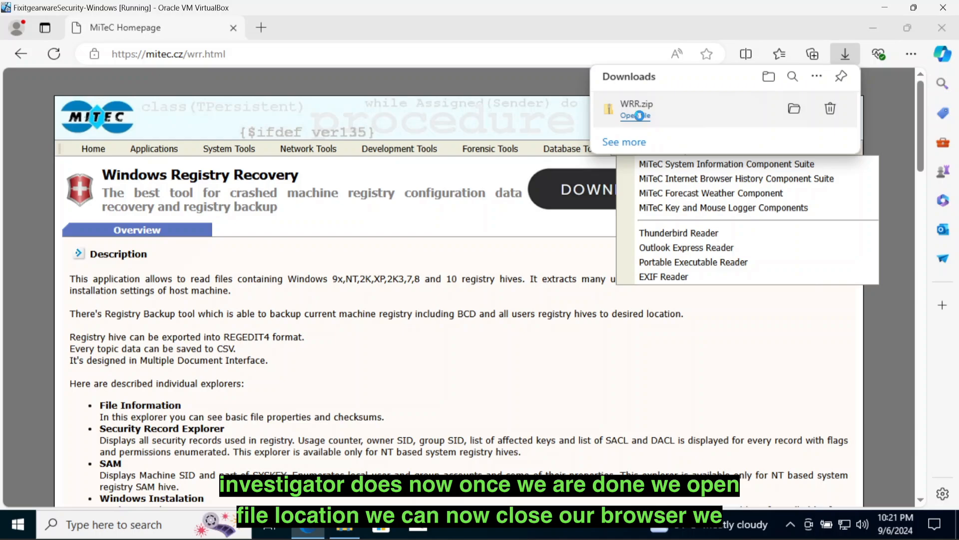
click(946, 30)
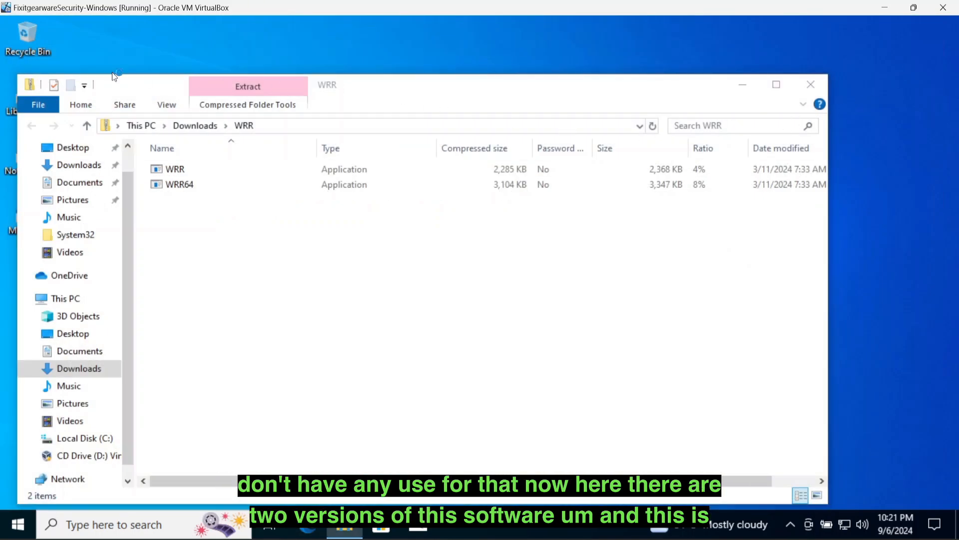
drag(138, 88, 252, 75)
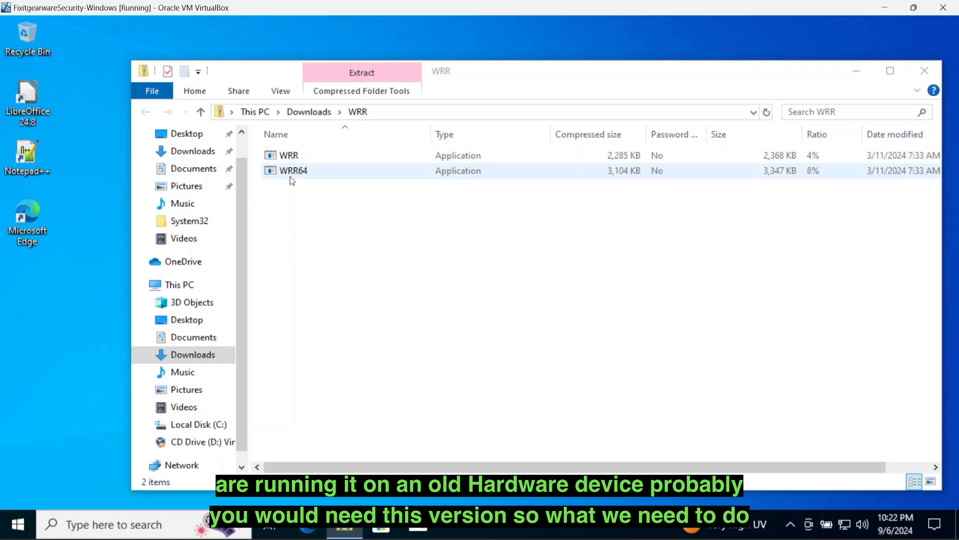
drag(294, 172, 53, 343)
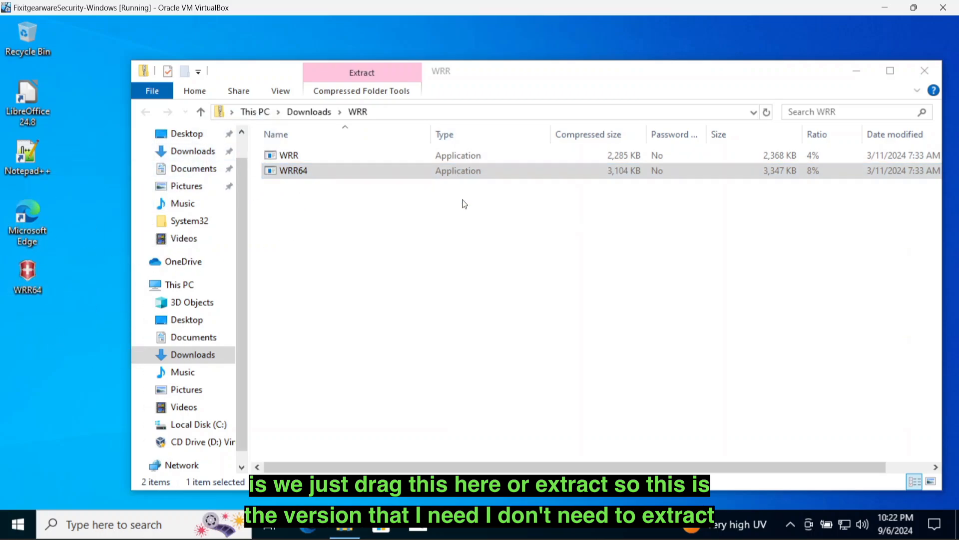
click(925, 71)
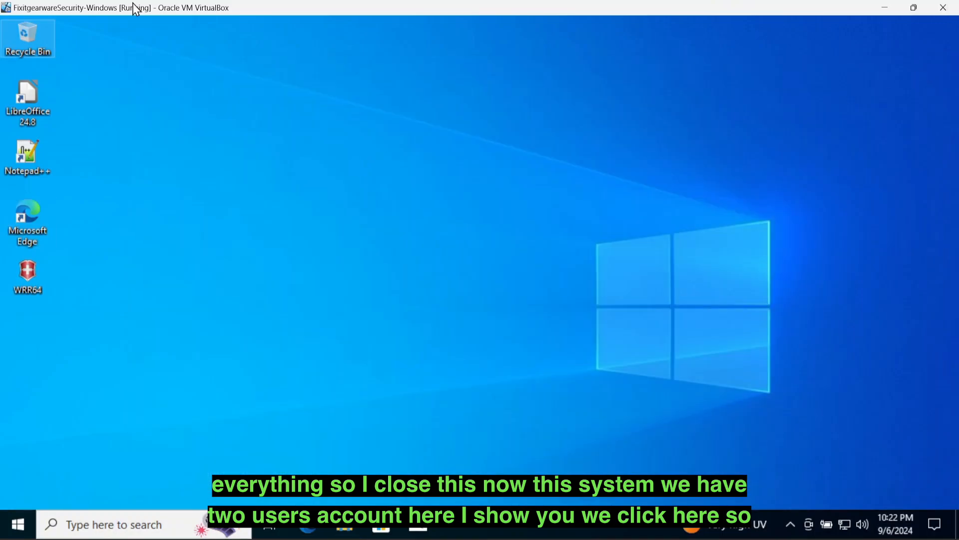
click(294, 307)
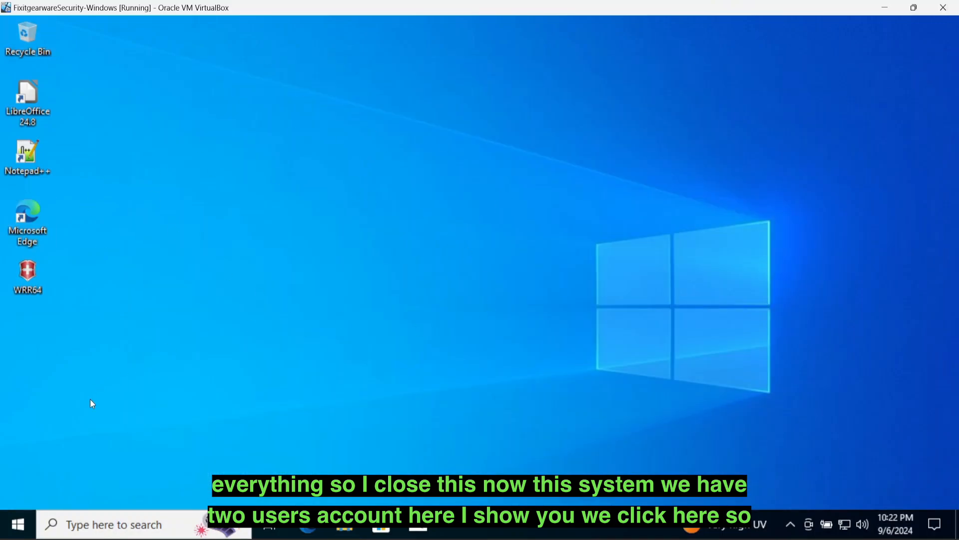
- Check which user accounts exist on the Windows machine and look at the hidden system tray icons
click(7, 521)
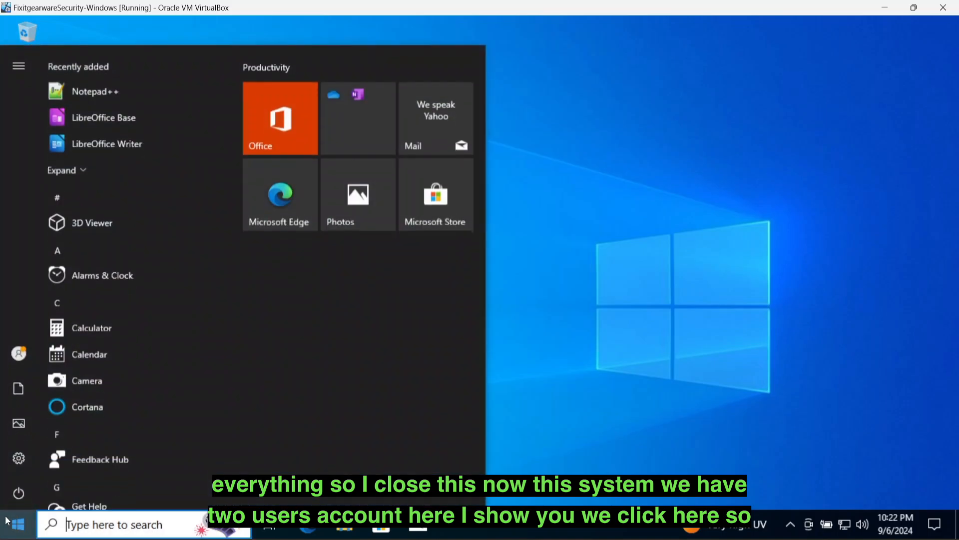
click(26, 352)
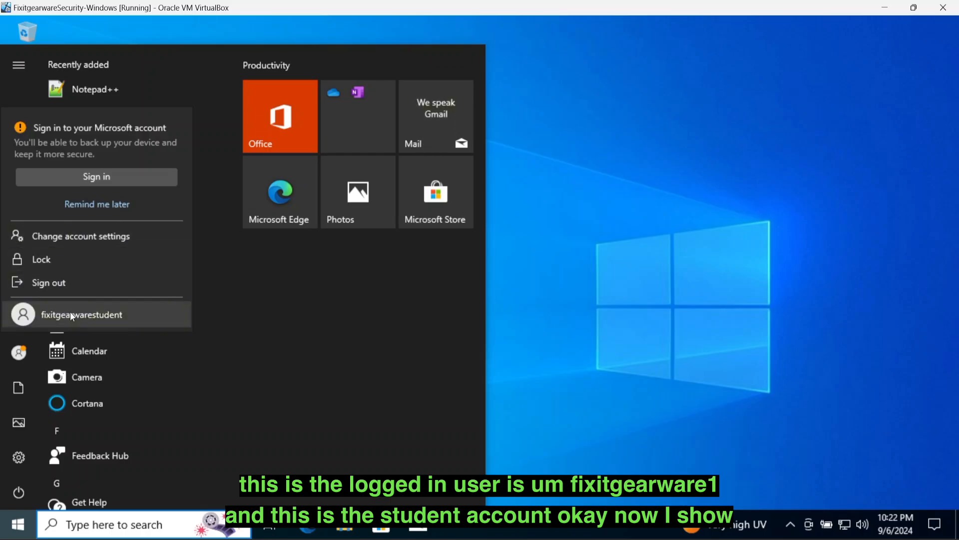
click(21, 357)
click(18, 354)
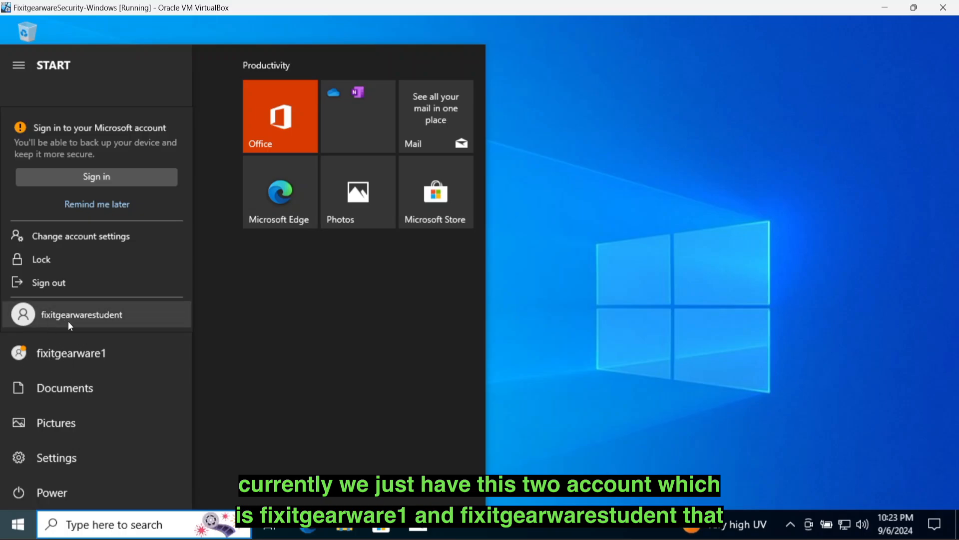
click(20, 521)
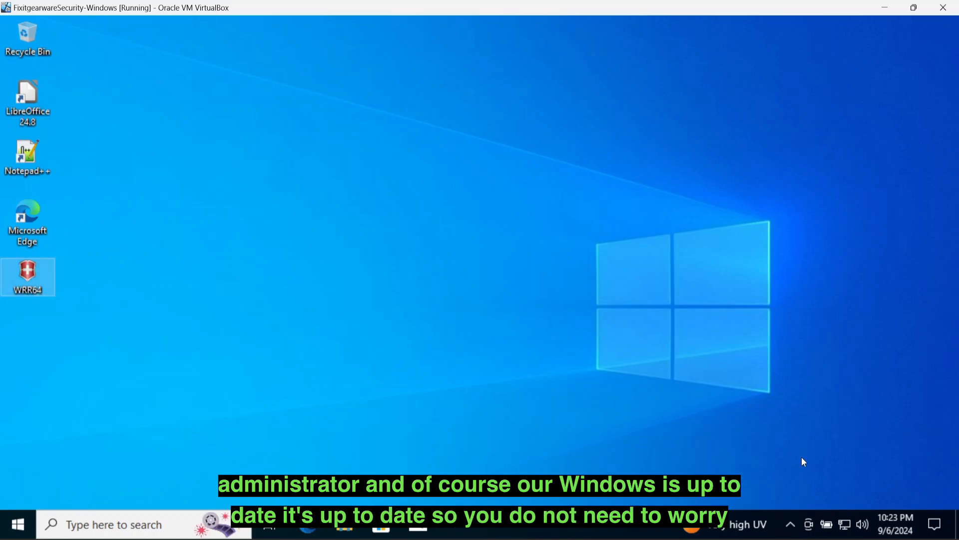
click(791, 524)
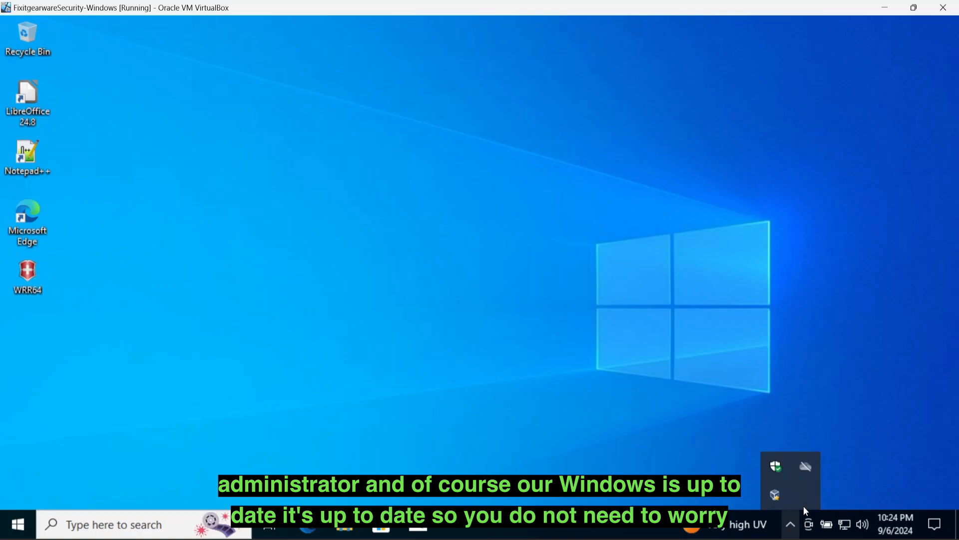
click(359, 256)
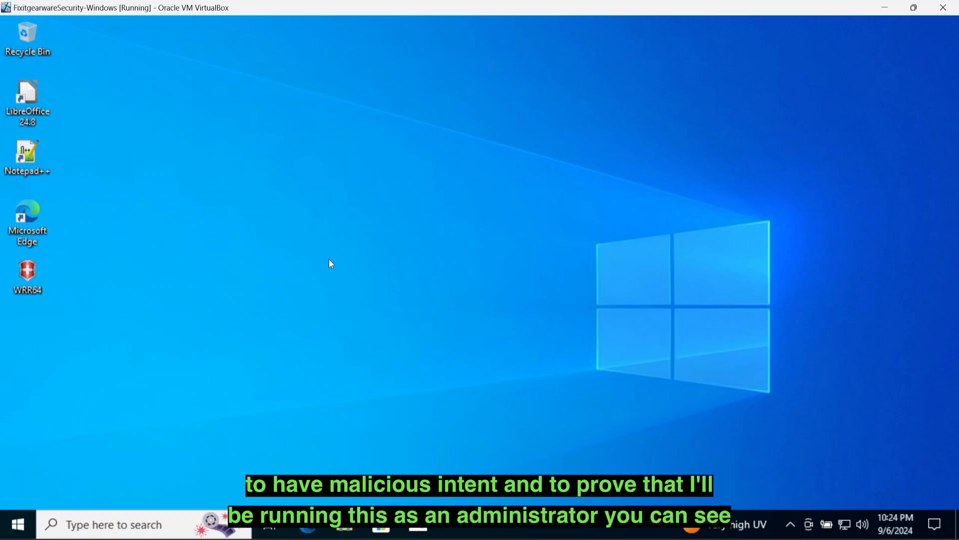
- Run WRR64 from the desktop as administrator and allow it to make changes to the device
right_click(37, 274)
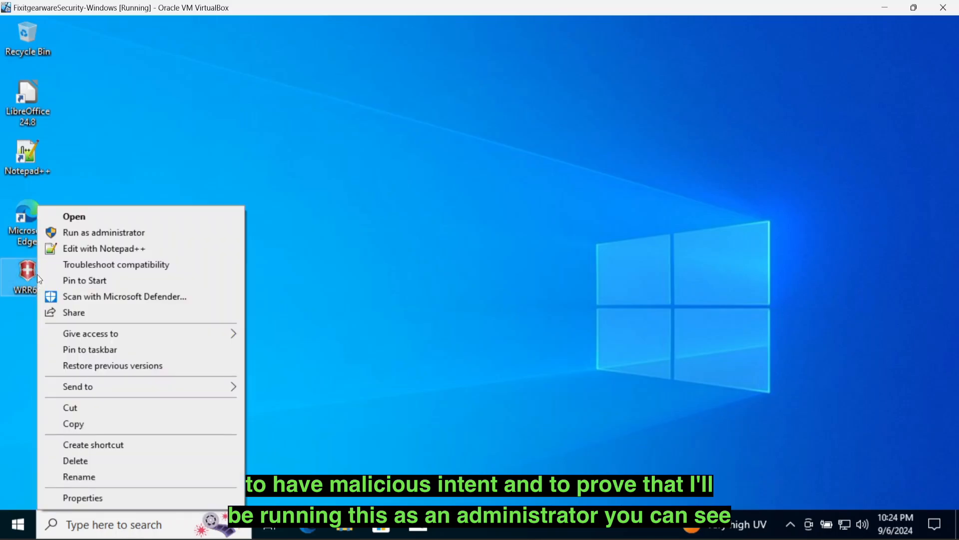
click(76, 227)
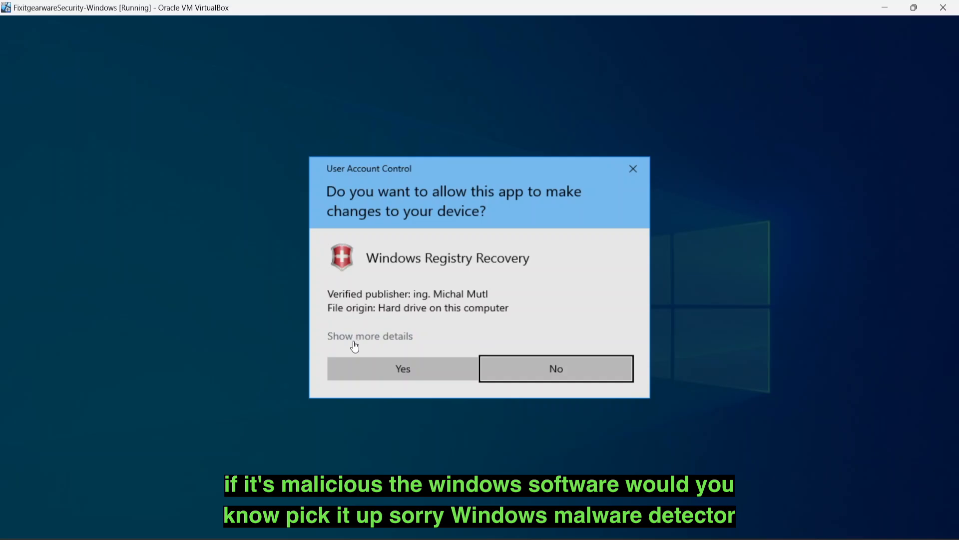
click(374, 371)
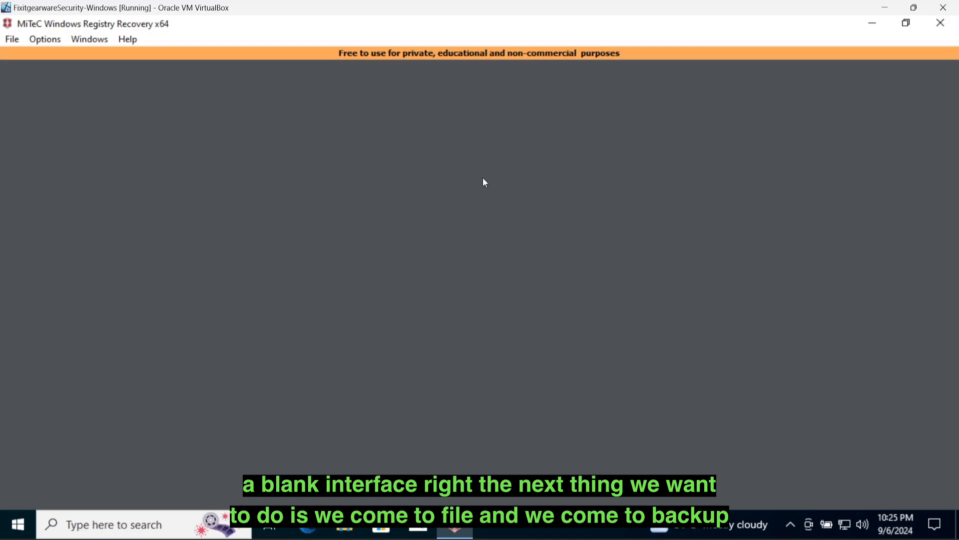
- Start a registry backup that includes the other users registry besides the system and current user registries
click(10, 40)
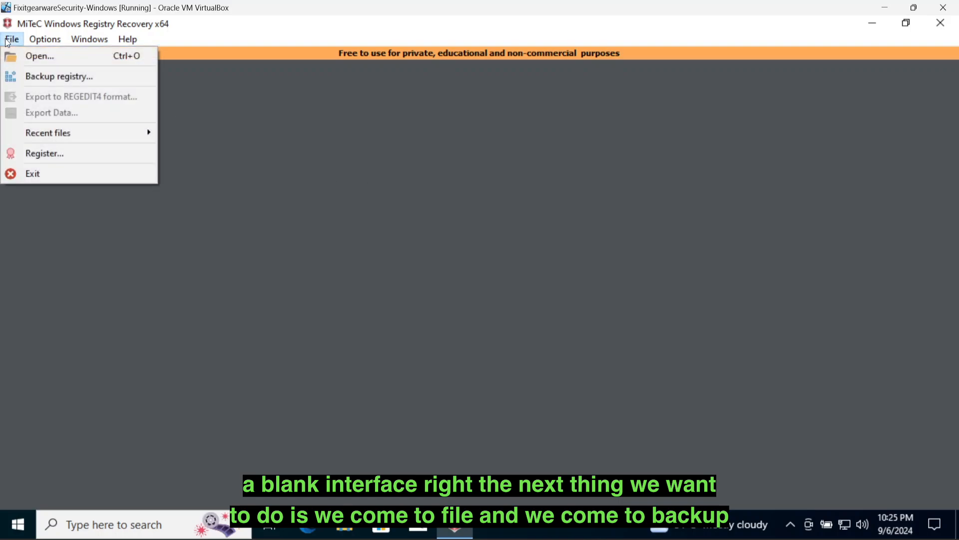
click(35, 80)
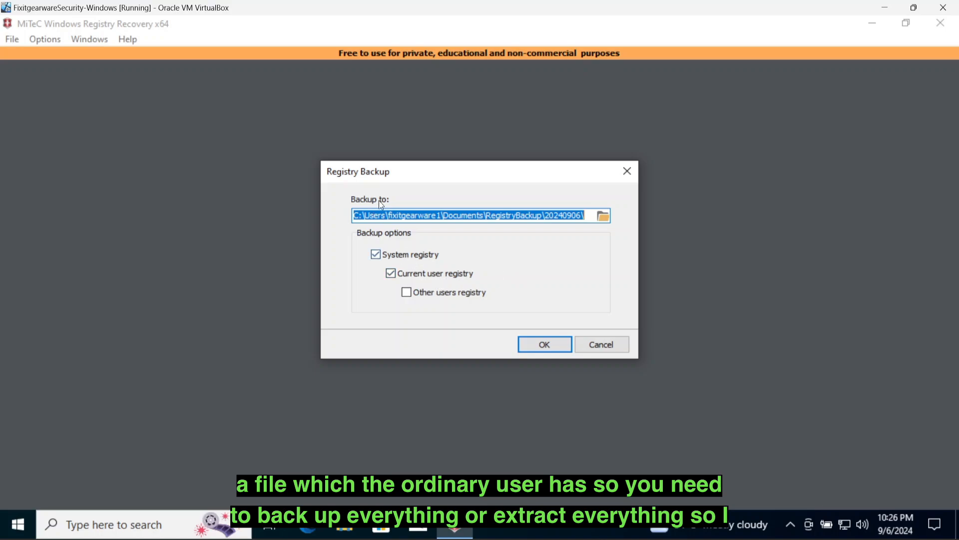
click(406, 292)
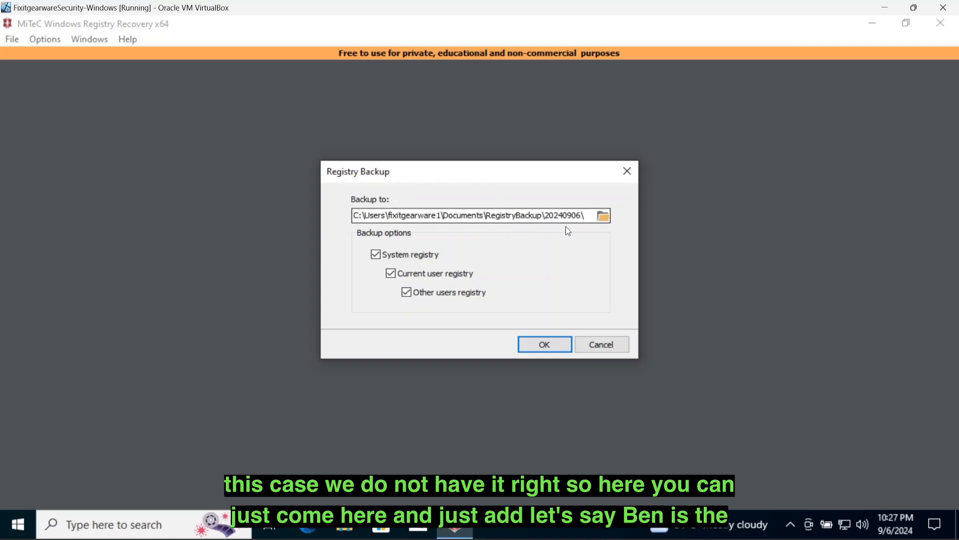
- Extend the backup folder name 20240906 with a hyphen, the collector's first name in lowercase, and "-fixit"
click(578, 216)
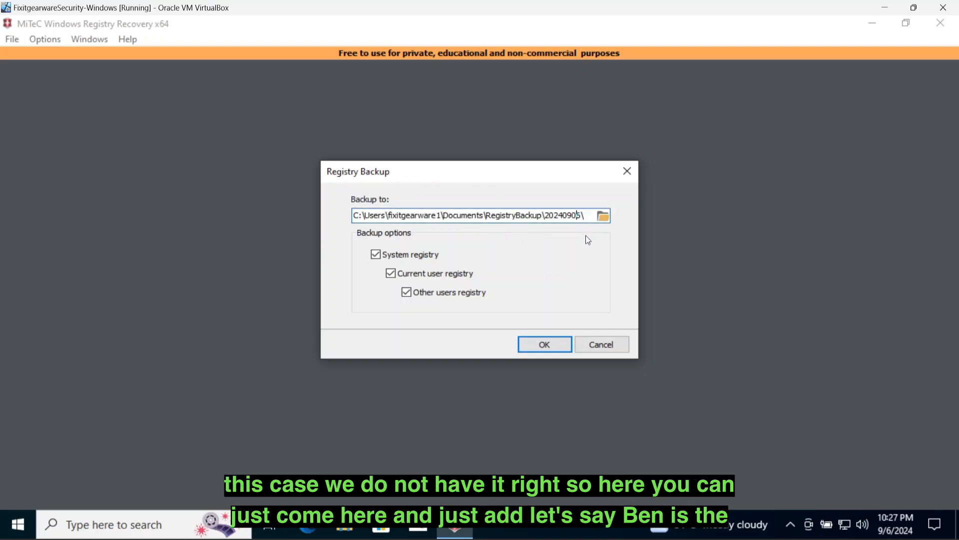
click(582, 217)
text(-bEN)
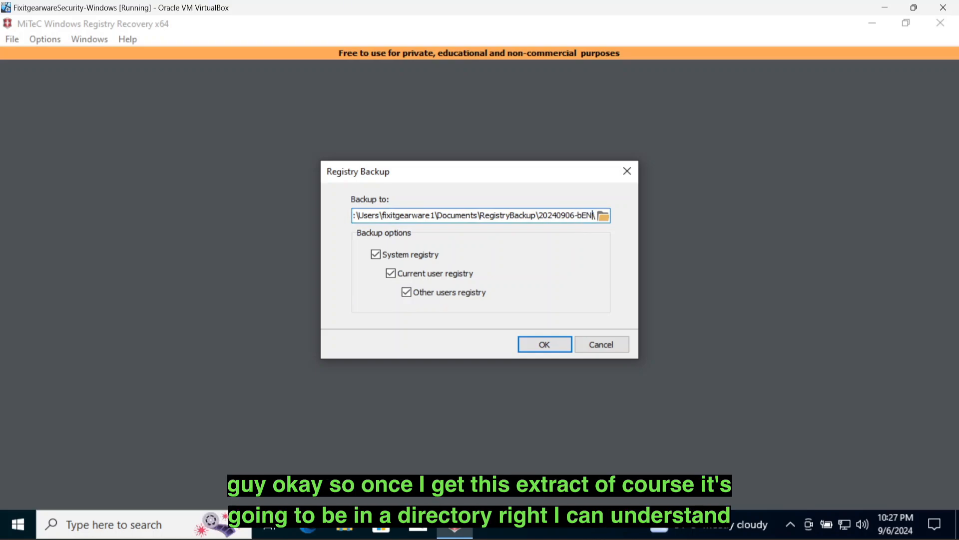
key(BackSpace)
key(BackSpace)
key(BackSpace)
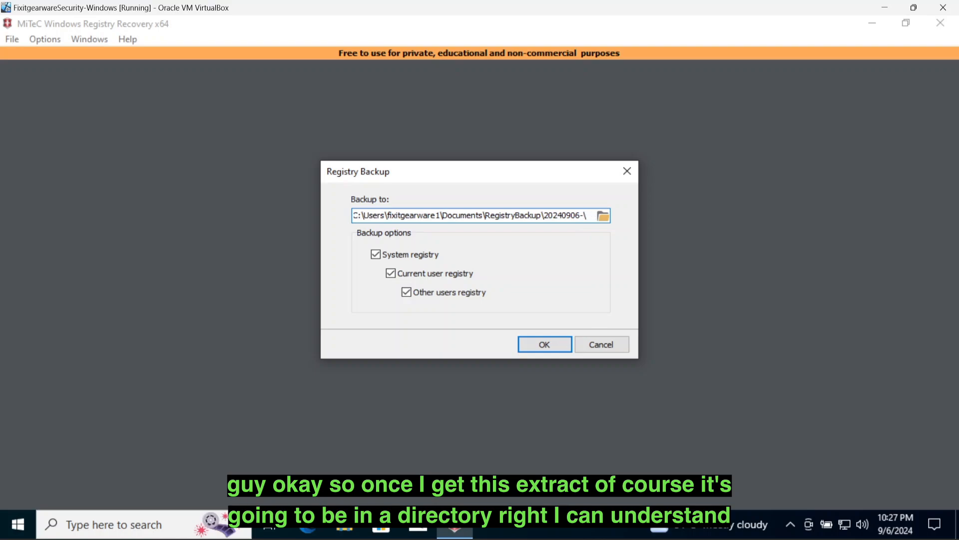
text(ben)
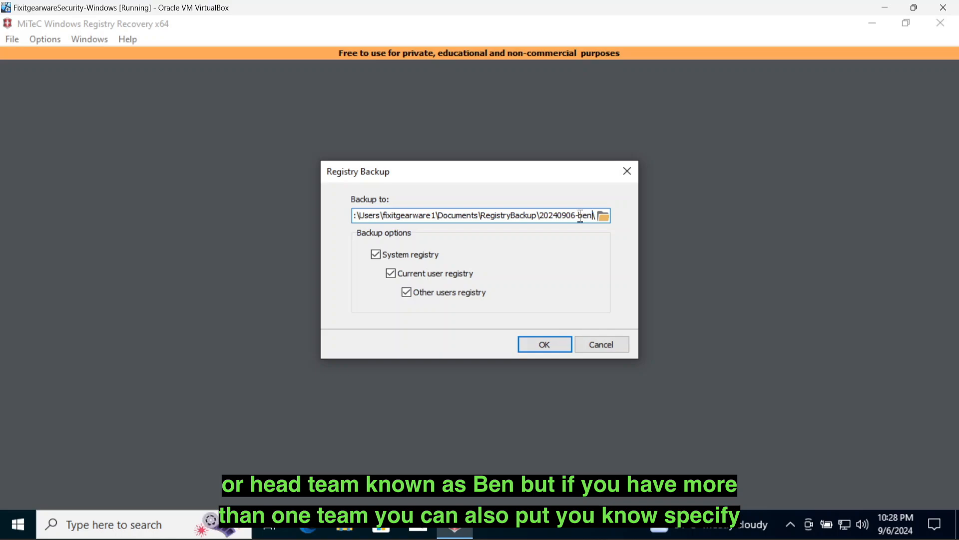
text(-)
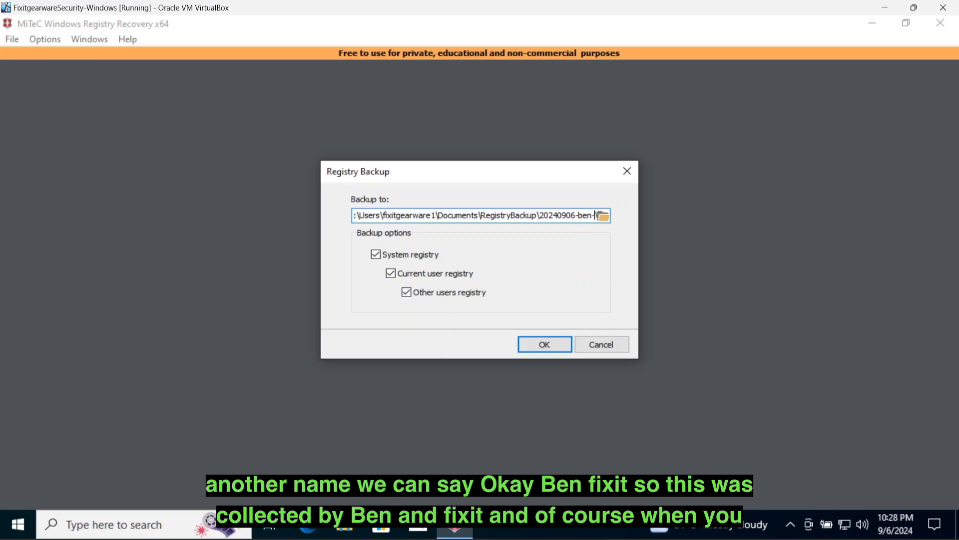
text(fixit)
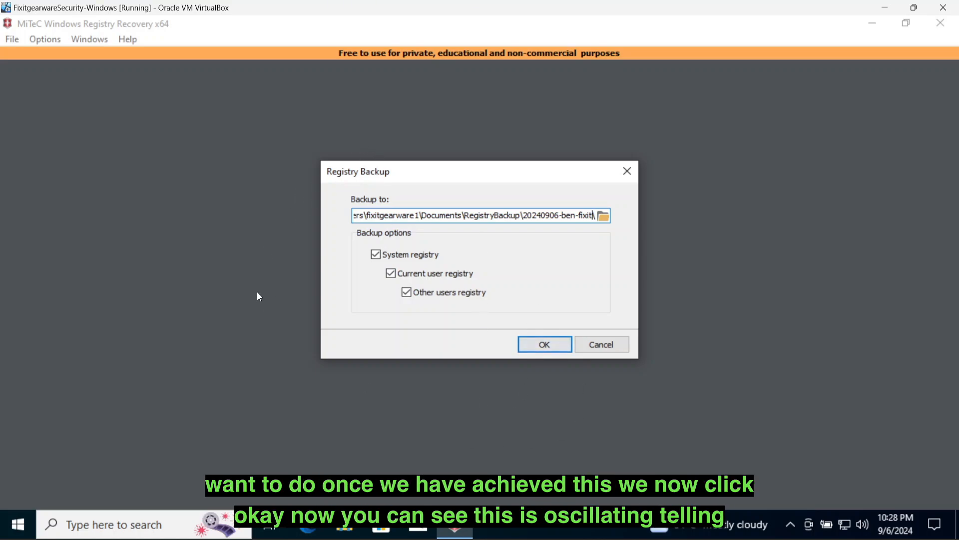
- Run the registry backup and choose to open the finished backup
click(533, 344)
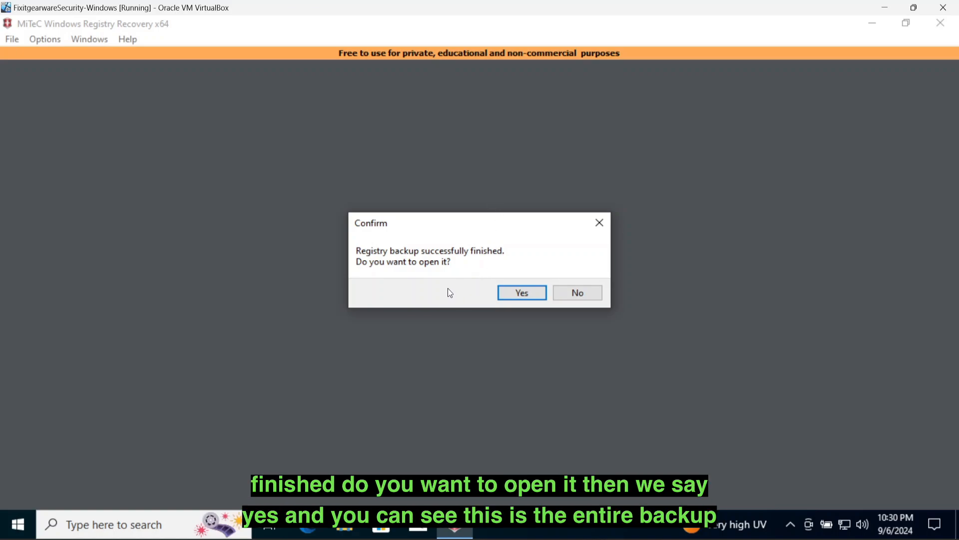
click(518, 294)
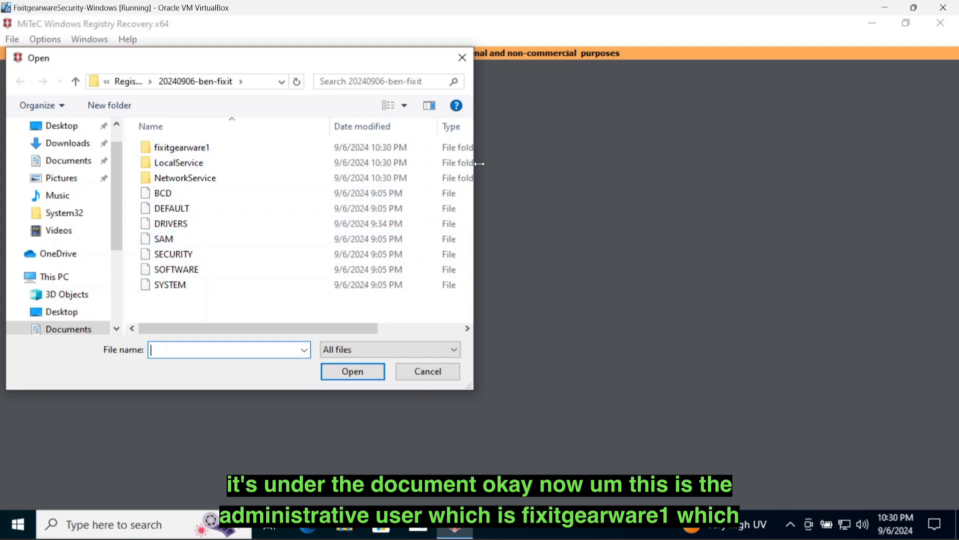
- Widen the file selection dialog, select everything in the backup folder from fixitgearware1 to SYSTEM, and open it
drag(663, 159, 661, 159)
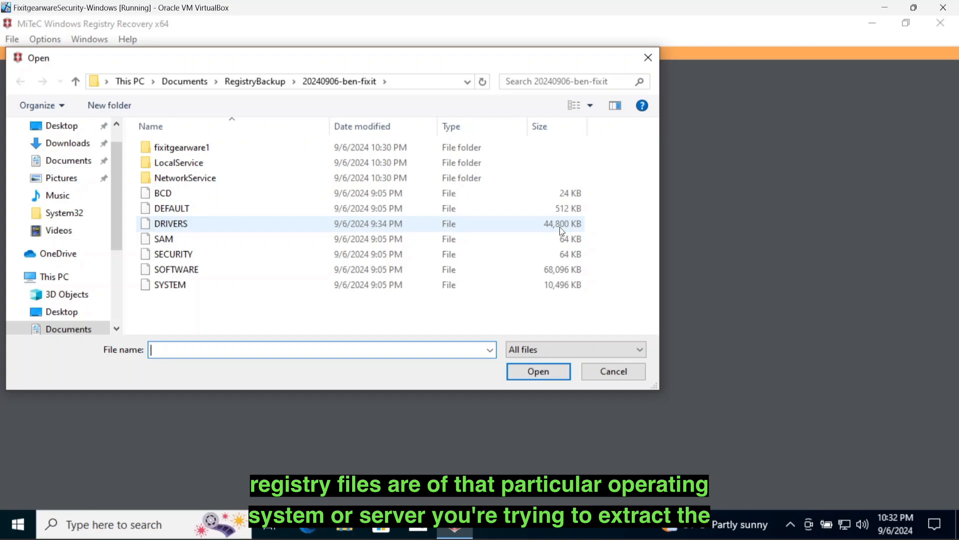
click(415, 151)
key(shift+Down)
key(shift+Down)
key(shift+Down)
key(shift+Down)
key(shift+Down)
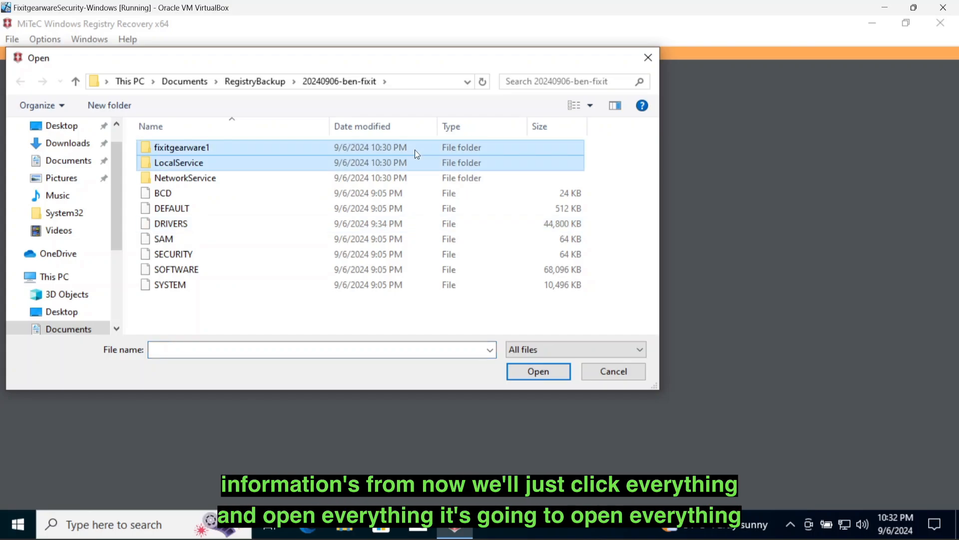
key(shift+Down)
key(shift+Down)
key(shift+Down)
key(shift+Down)
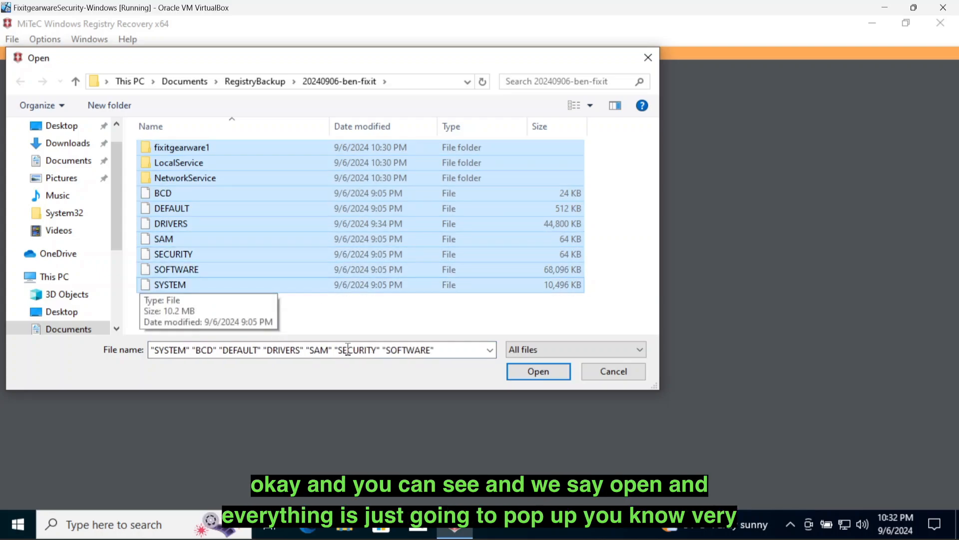
click(536, 377)
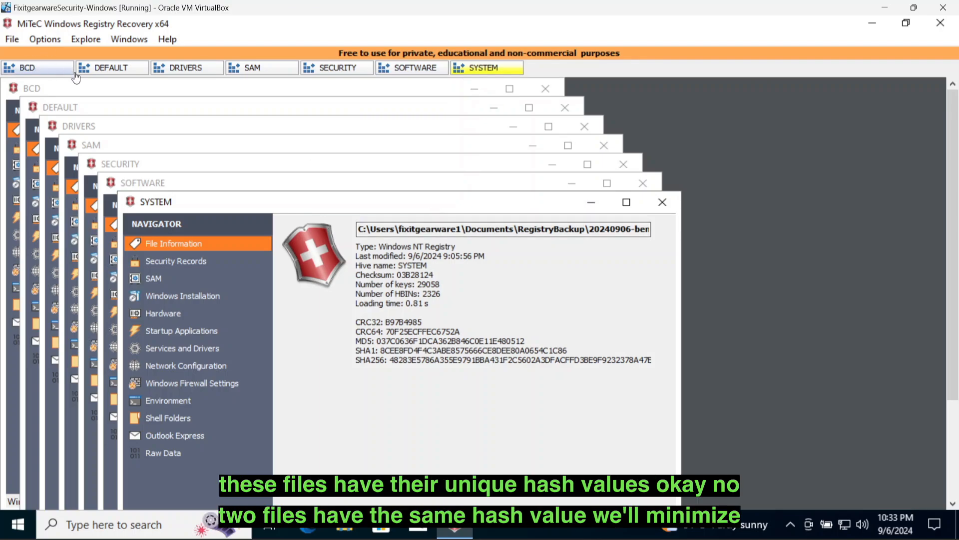
- Minimize all the opened hive windows, from SYSTEM back through to BCD
click(592, 198)
click(573, 184)
click(553, 165)
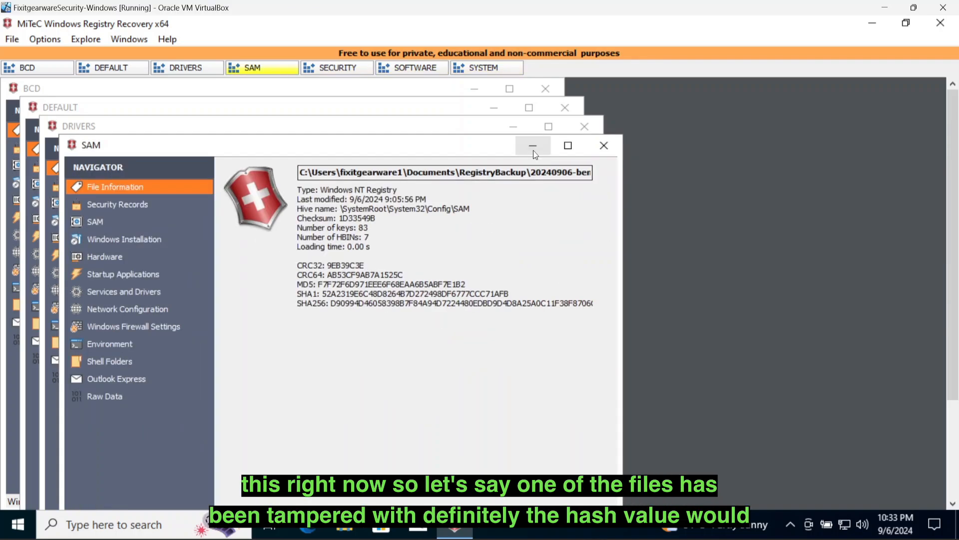
click(534, 152)
click(513, 127)
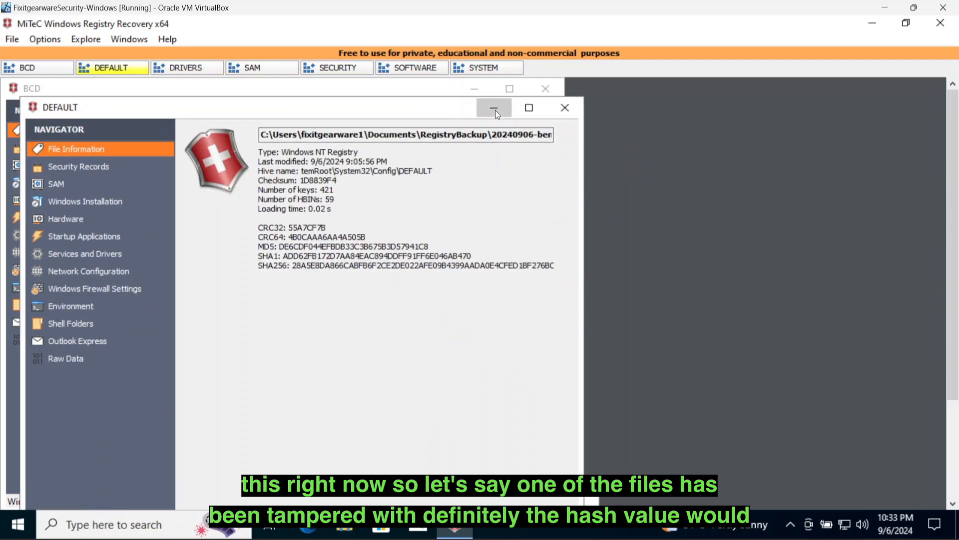
click(496, 110)
click(477, 90)
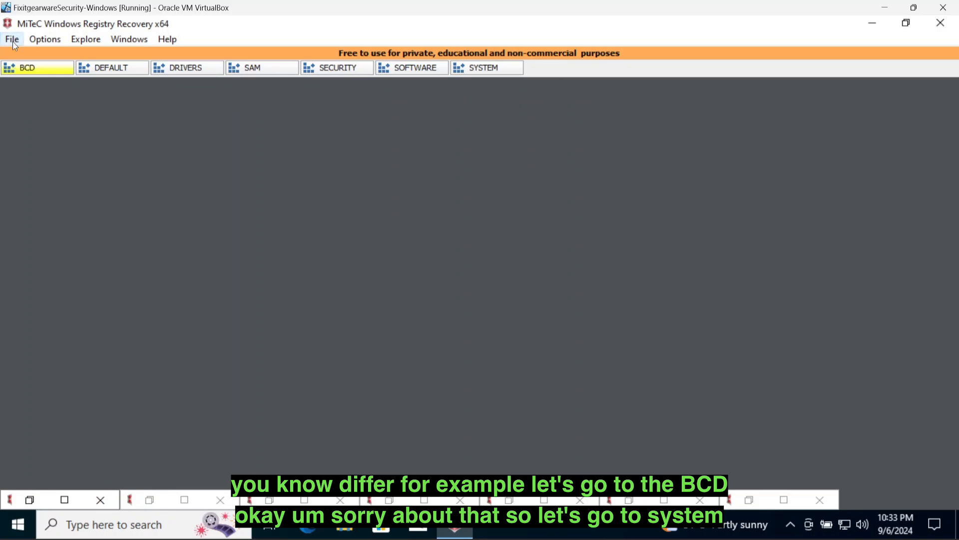
- Restore the SYSTEM hive window and examine its file information, including the checksum, number of keys, and MD5, SHA1 and SHA256 hashes
click(479, 70)
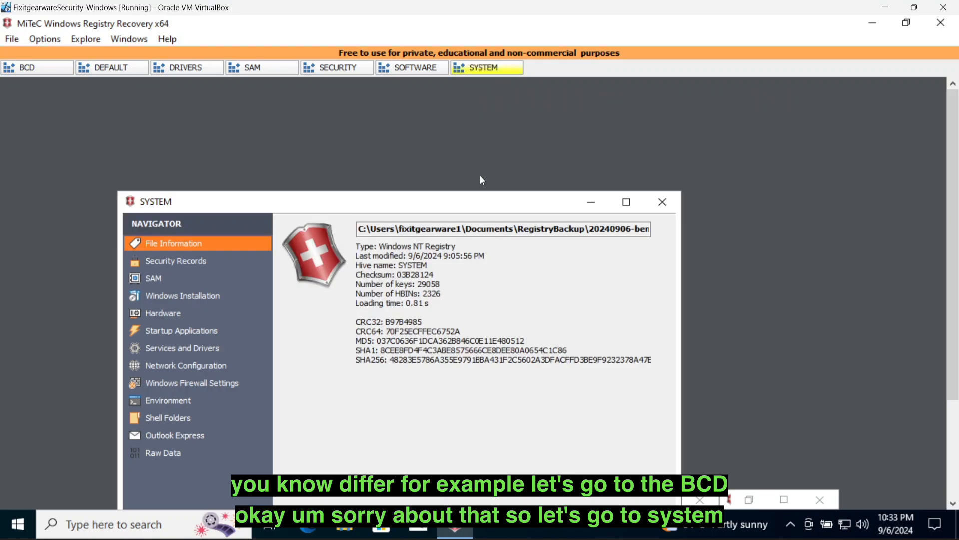
drag(436, 198, 322, 87)
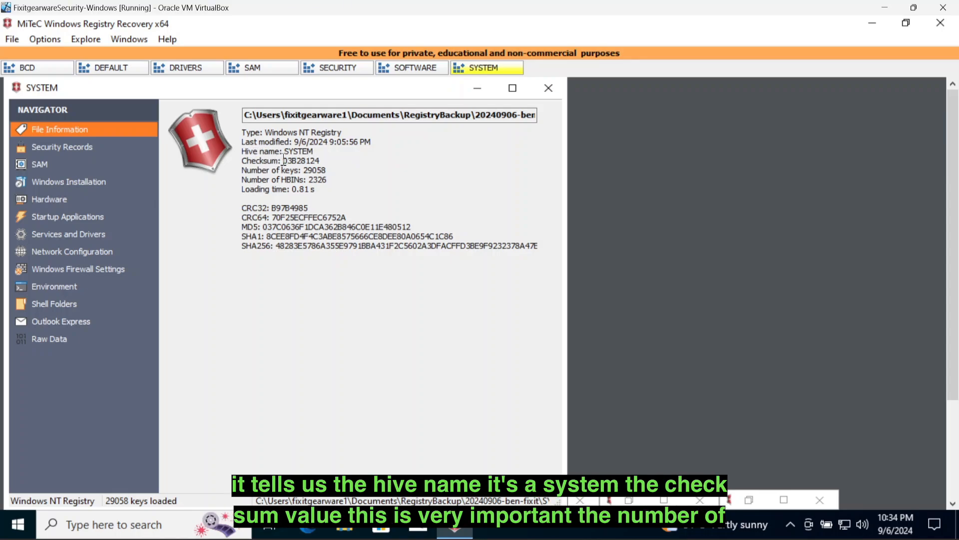
drag(284, 160, 330, 170)
click(261, 170)
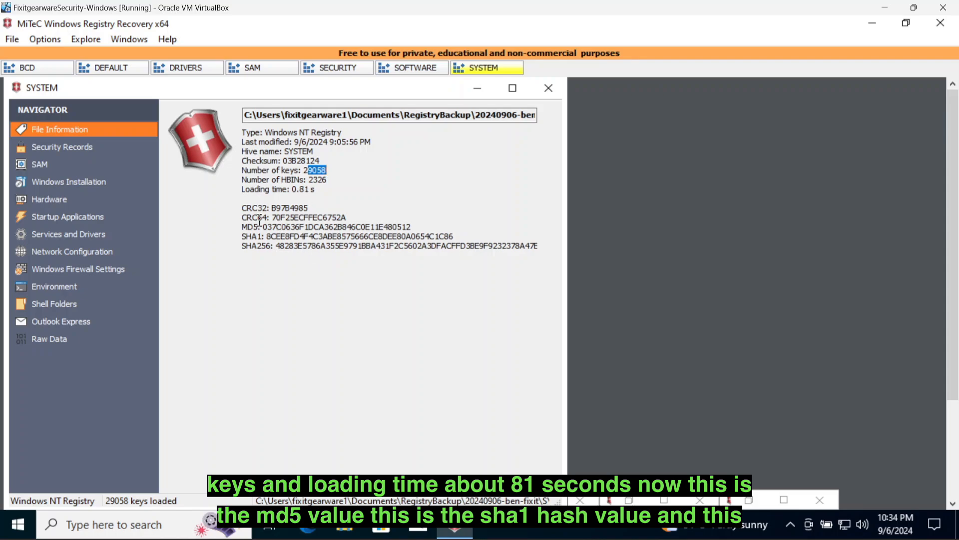
drag(264, 227, 398, 227)
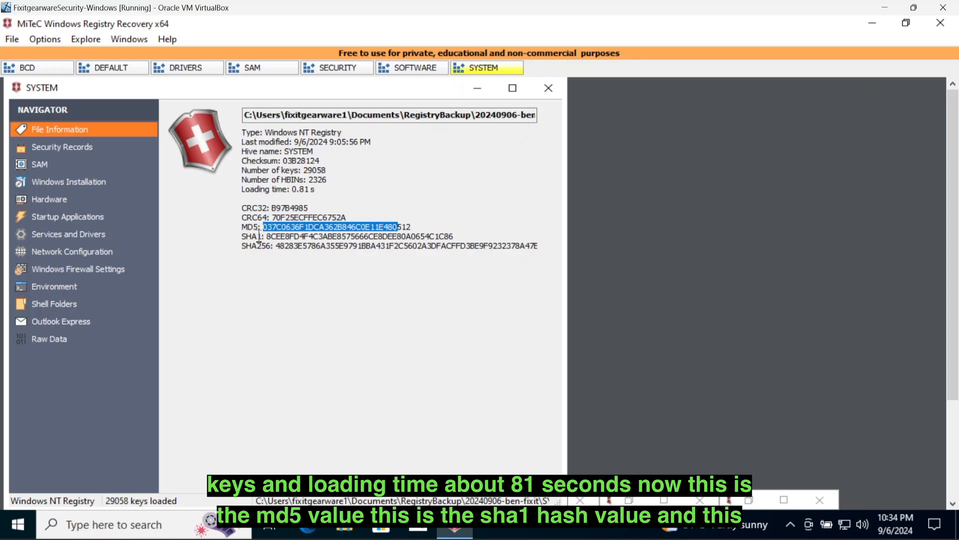
drag(267, 236, 421, 236)
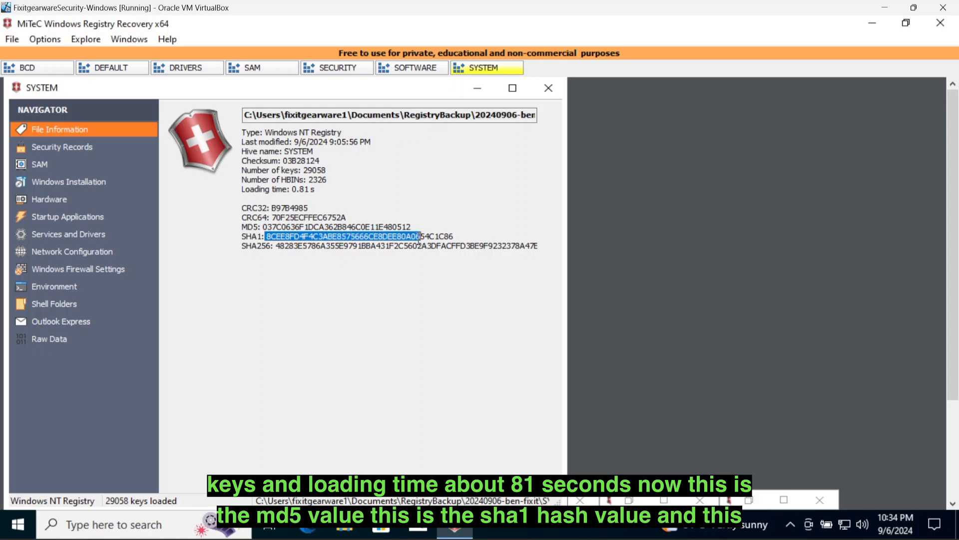
drag(275, 245, 537, 255)
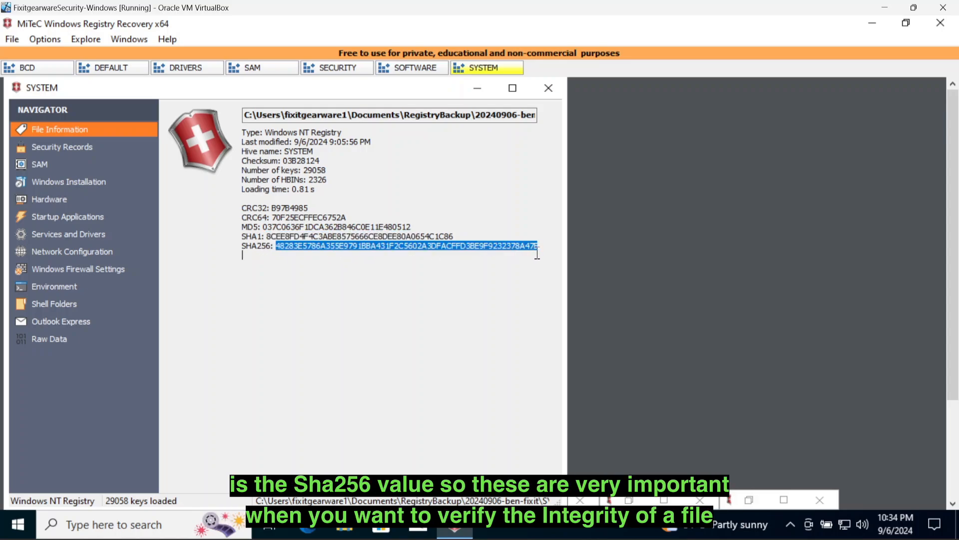
click(538, 253)
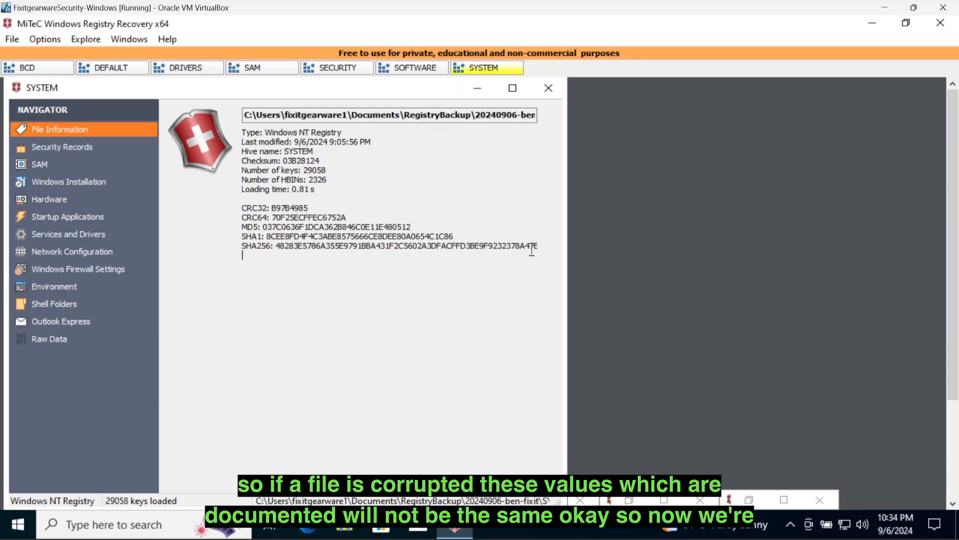
drag(538, 246, 235, 218)
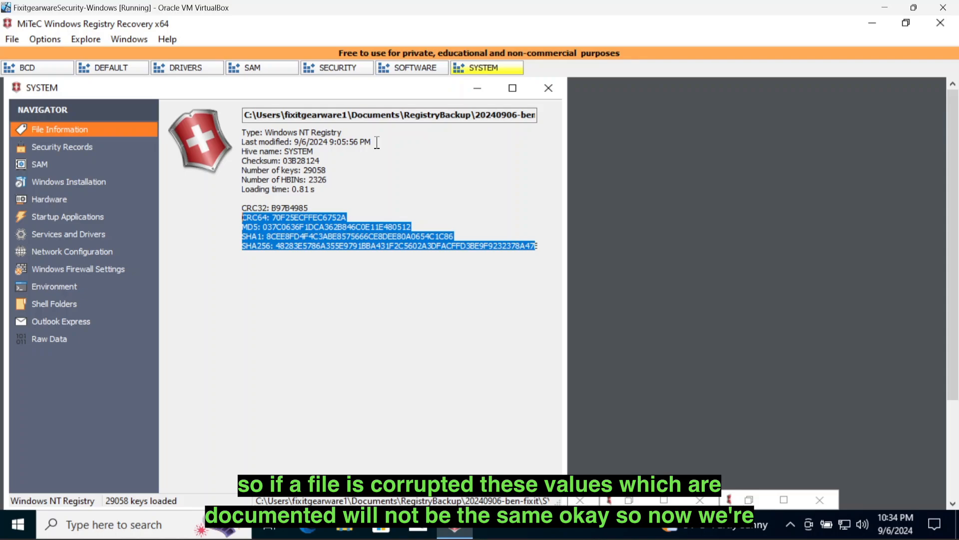
- Examine the affected keys, SACL and DACL of security record 000078 in the SYSTEM hive, widening the window for the permissions list
click(94, 149)
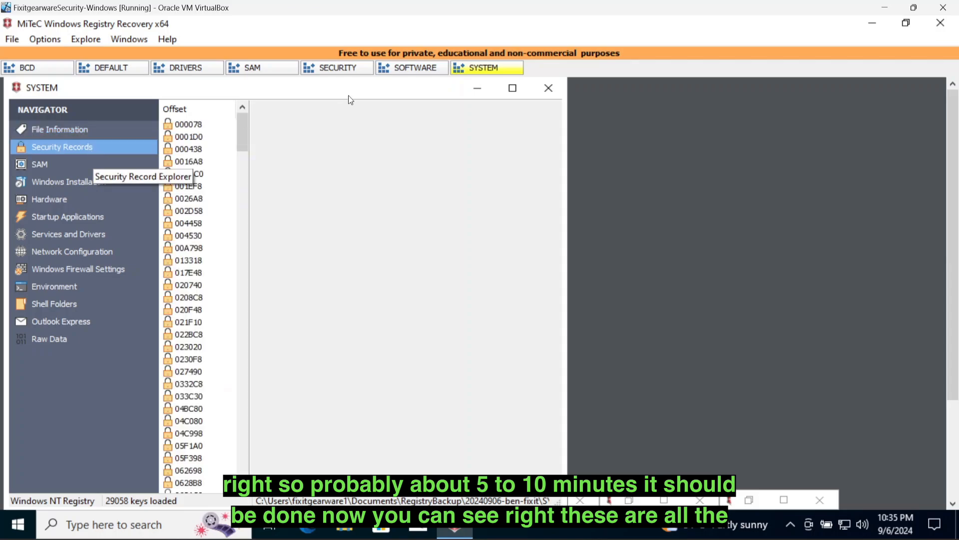
drag(243, 140, 229, 124)
click(188, 125)
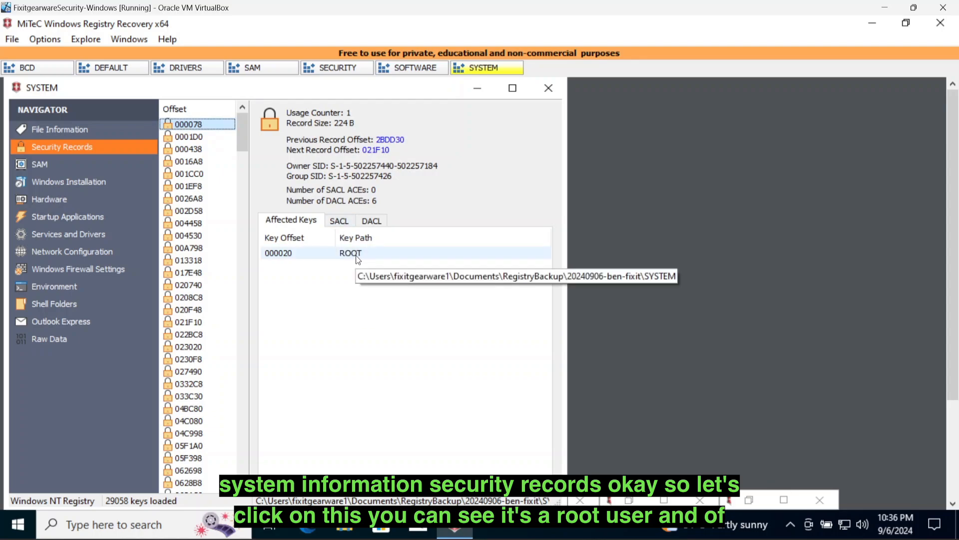
click(338, 221)
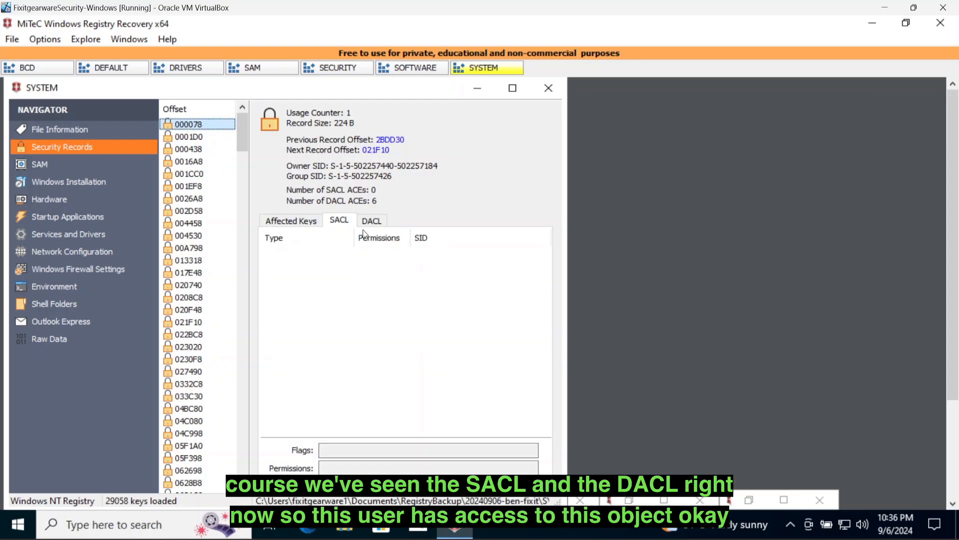
click(370, 222)
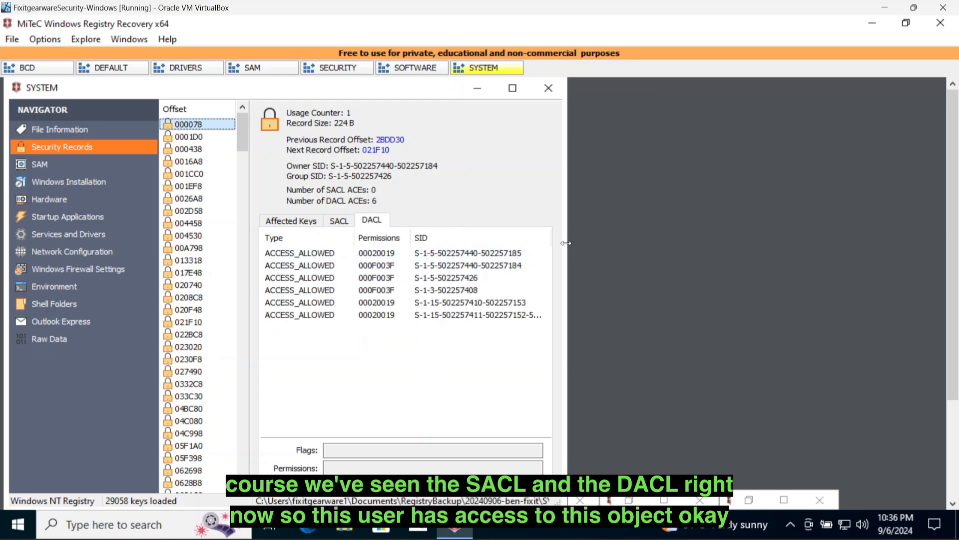
drag(567, 242, 634, 242)
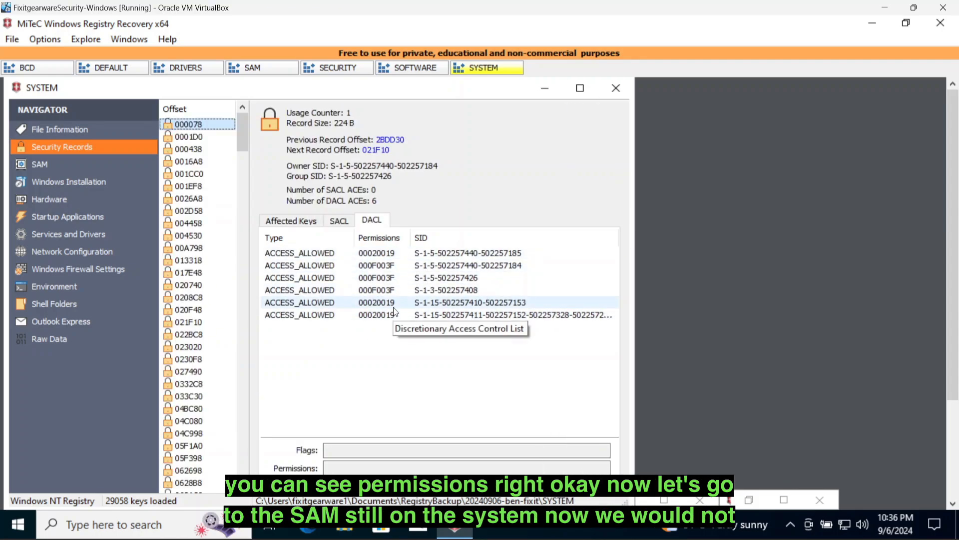
- Check the SYSTEM hive's SAM section and its Windows installation details, including machine name, installed software, hot fixes and start menu
click(45, 169)
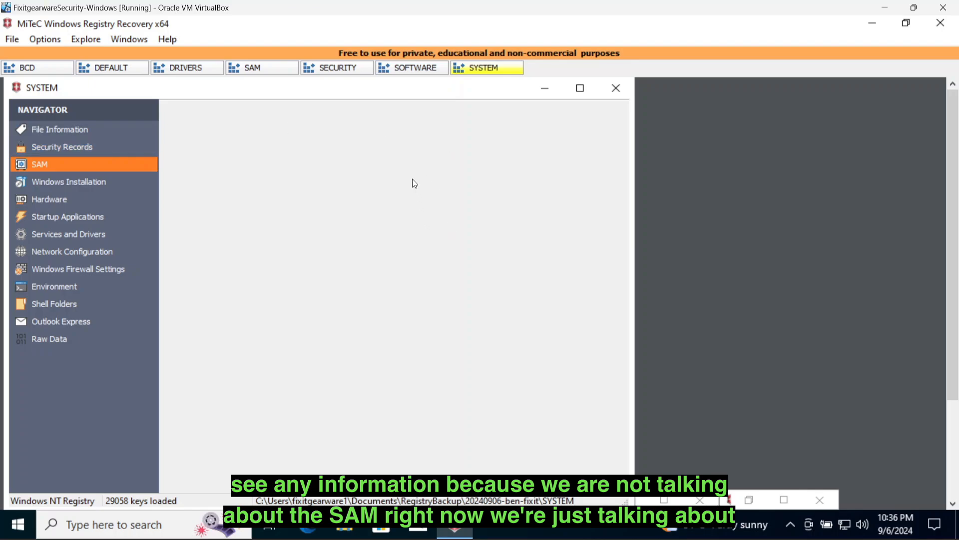
click(99, 186)
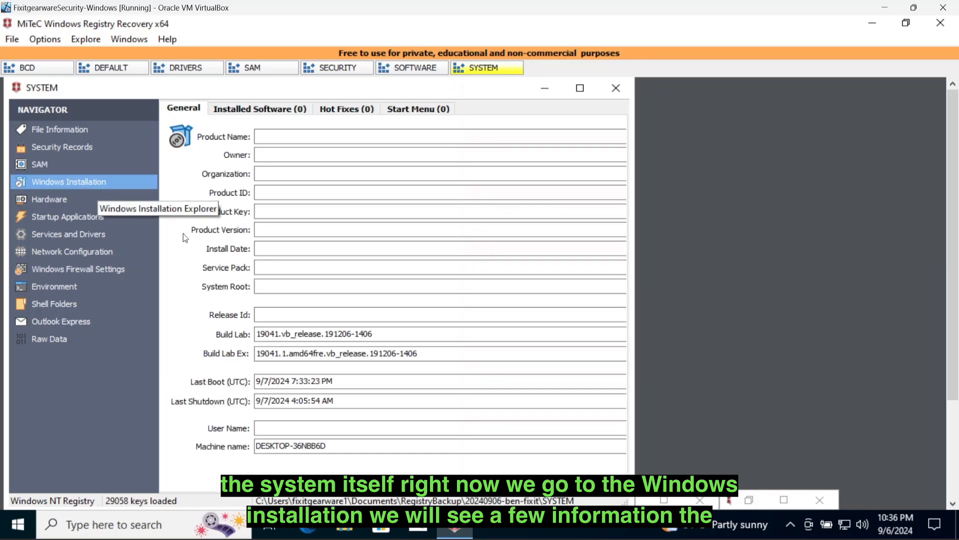
click(340, 285)
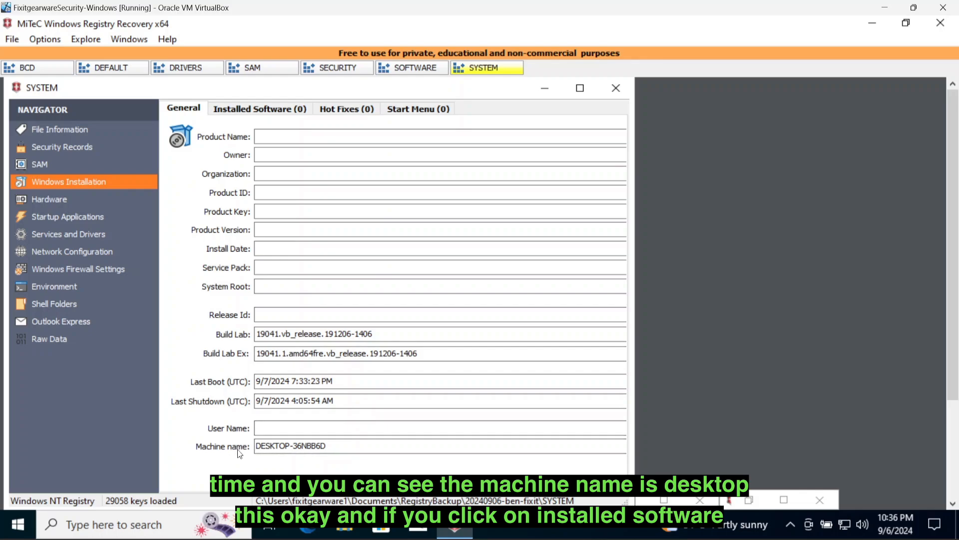
drag(327, 445, 255, 443)
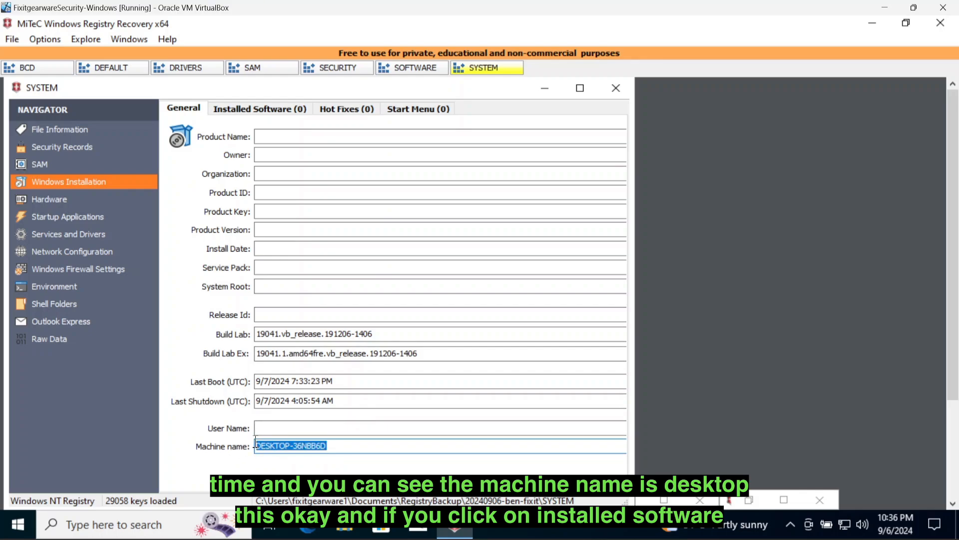
click(258, 113)
click(344, 109)
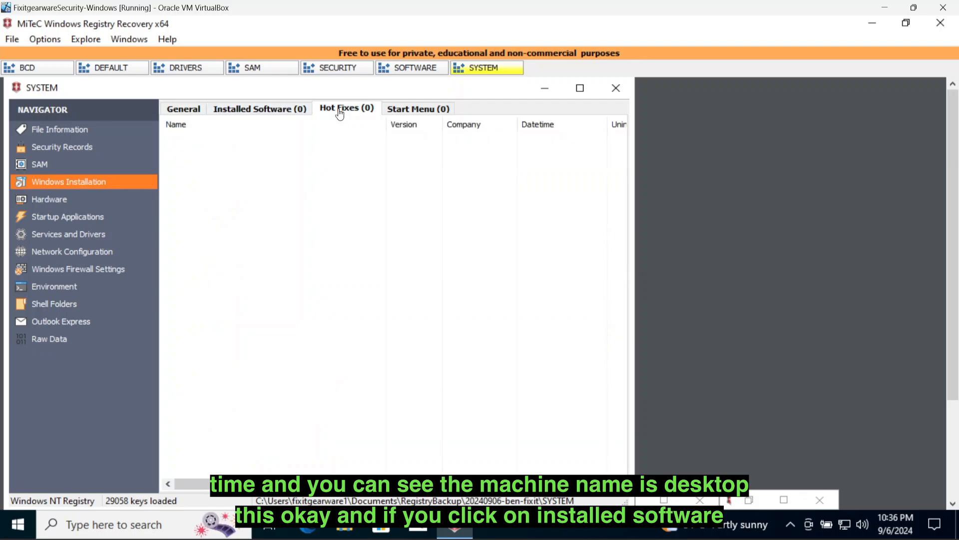
click(417, 110)
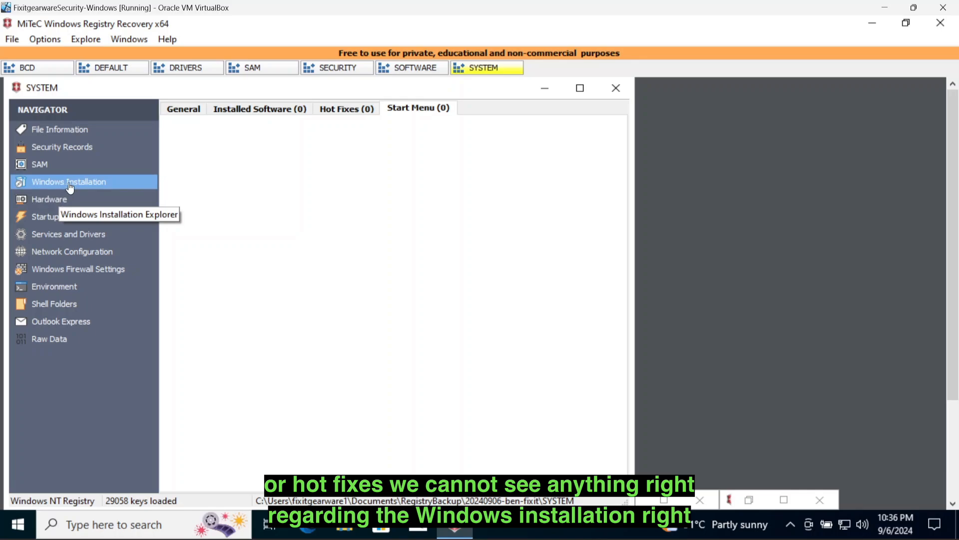
click(197, 110)
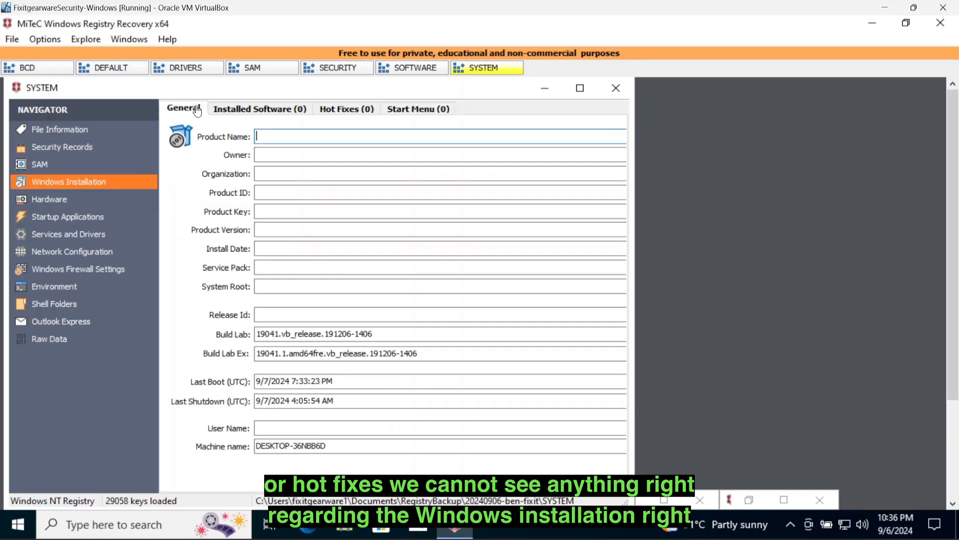
- View the SYSTEM hive's hardware overview and refresh it for the LastKnownGood configuration
click(61, 203)
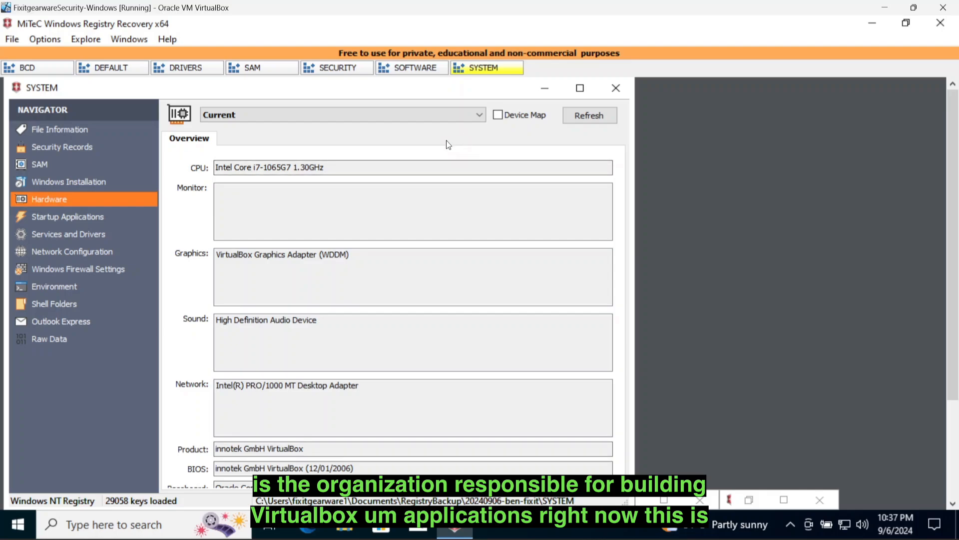
click(479, 117)
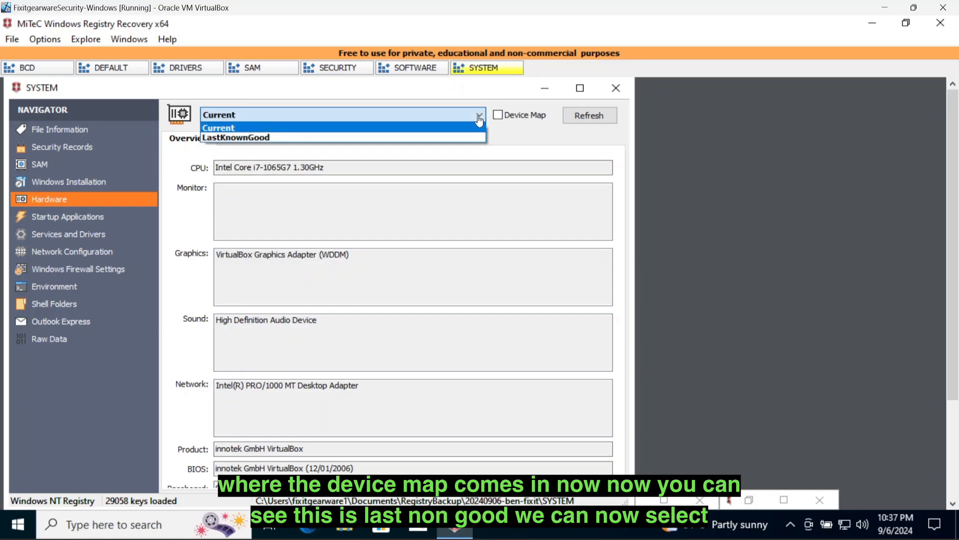
click(427, 138)
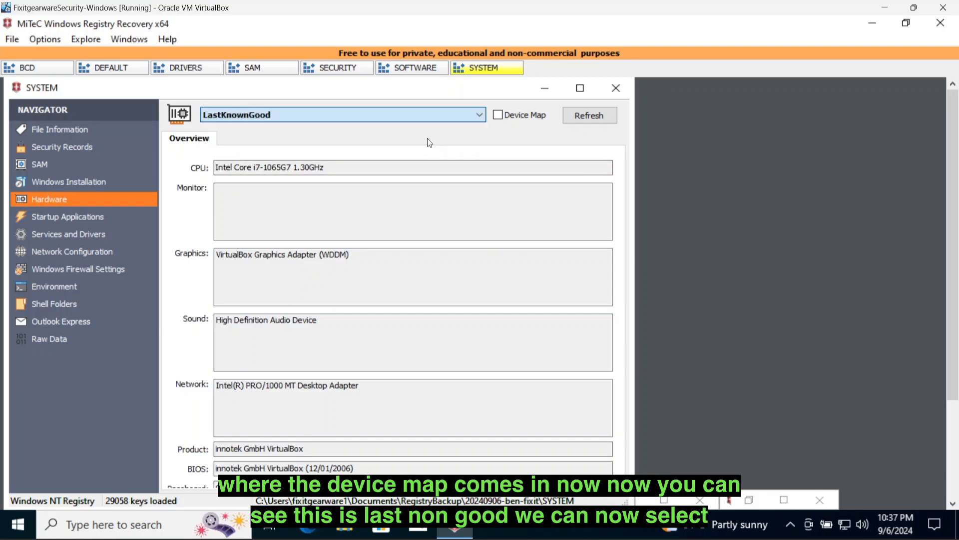
click(575, 118)
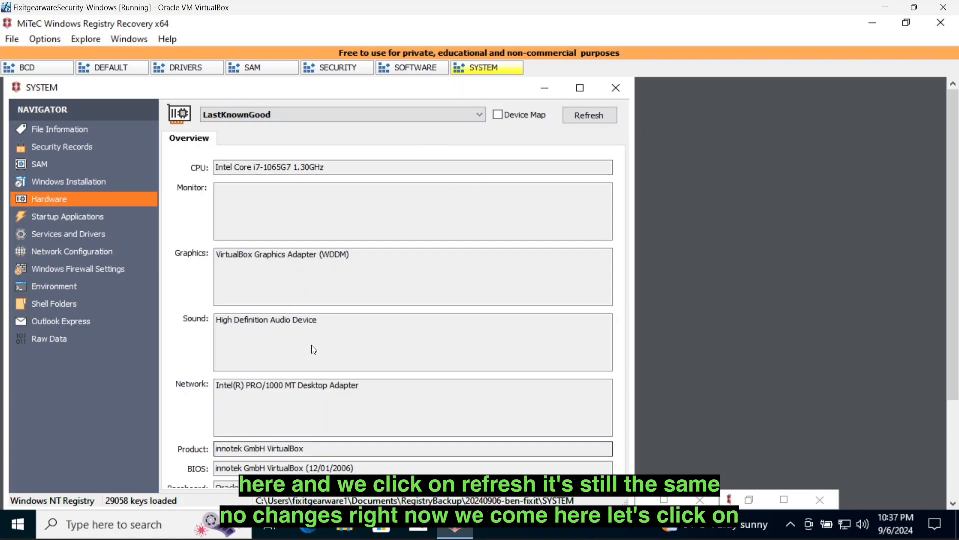
- Load the device map for the Current hardware configuration and view the properties of VBOX HARDDISK under DiskDrive
click(423, 116)
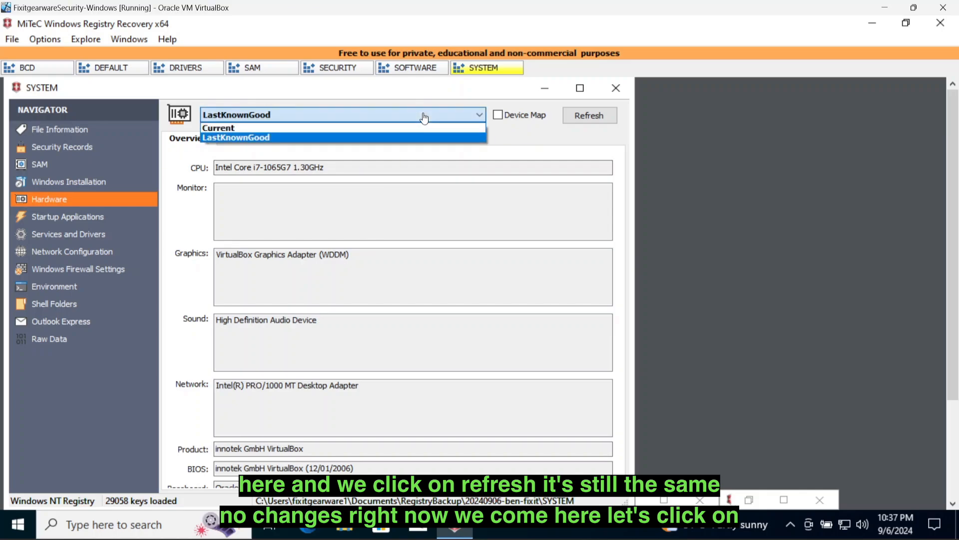
click(382, 129)
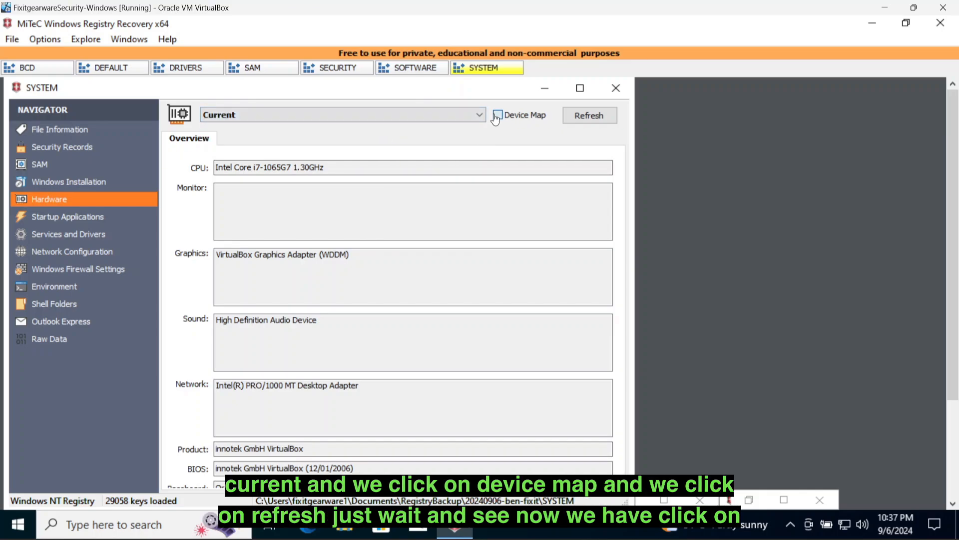
click(590, 115)
click(259, 145)
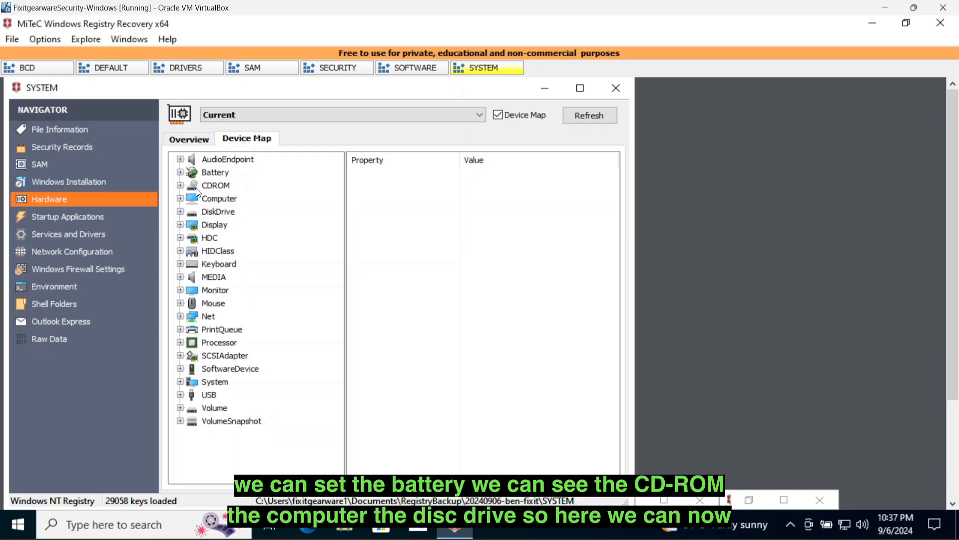
click(180, 212)
click(235, 224)
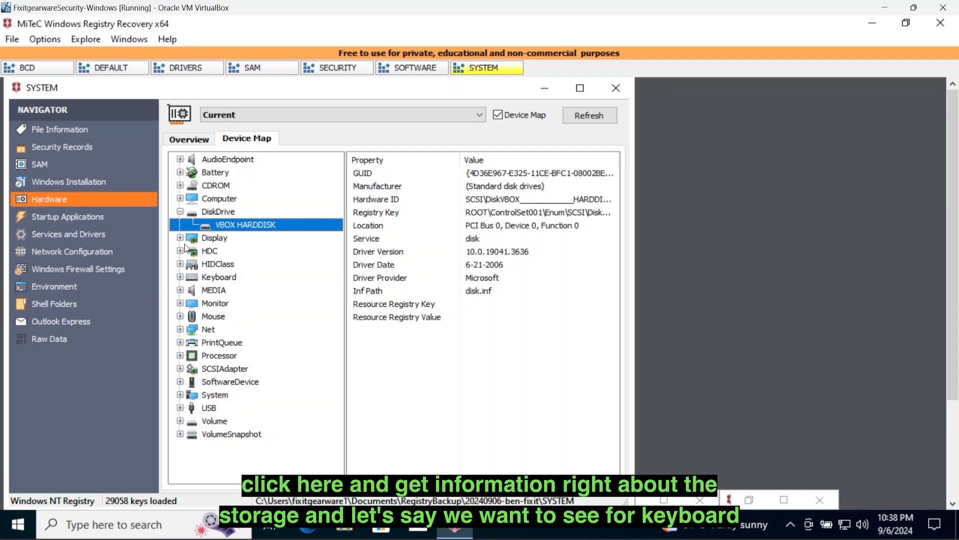
- View the properties of Standard PS/2 Keyboard in the device map and return to the hardware overview
click(181, 277)
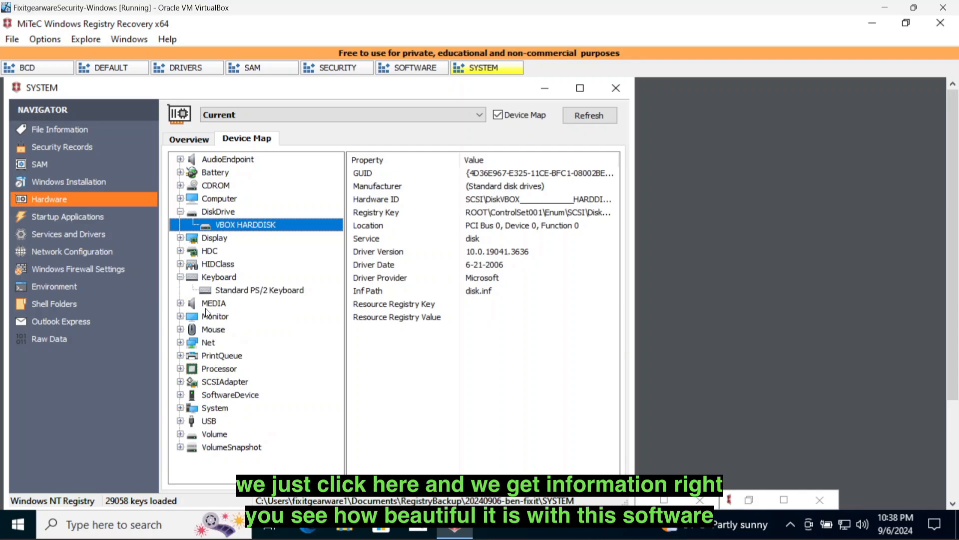
click(253, 291)
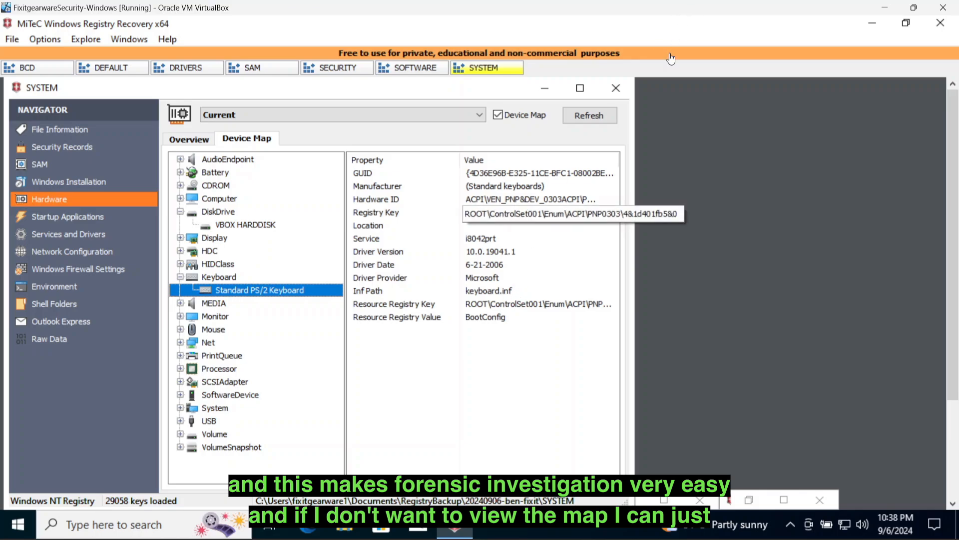
click(189, 139)
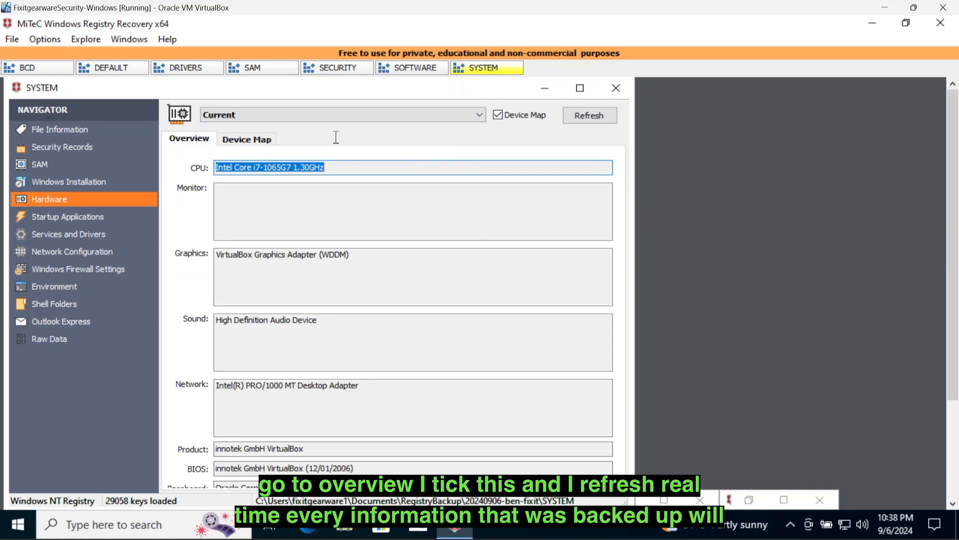
- Check the SYSTEM hive's startup applications and list its services, widening the window and the Name column to read the file names
click(59, 222)
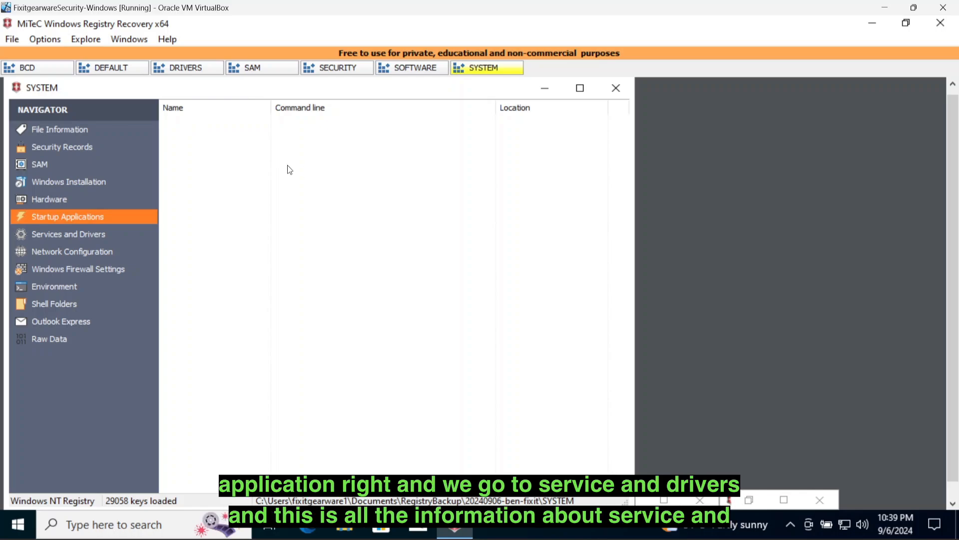
click(39, 234)
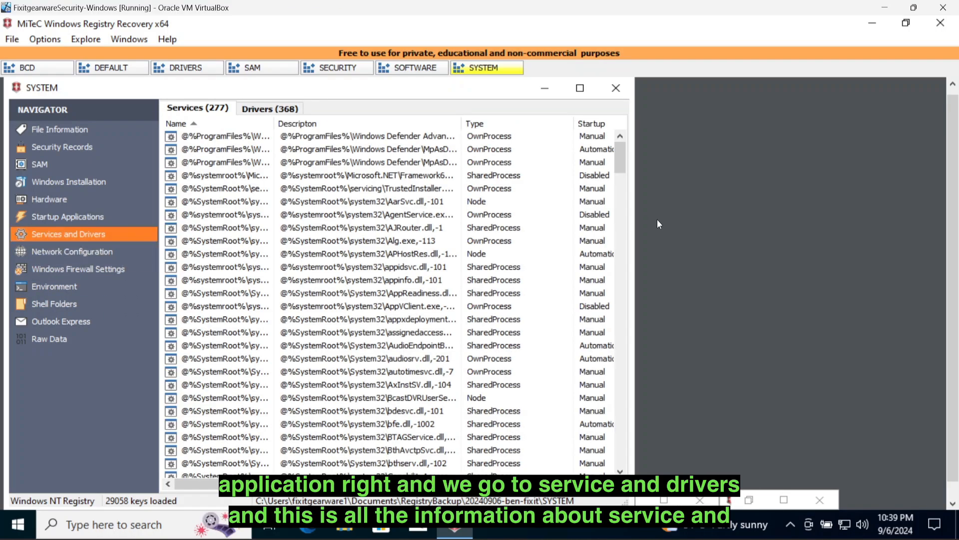
drag(634, 219, 870, 207)
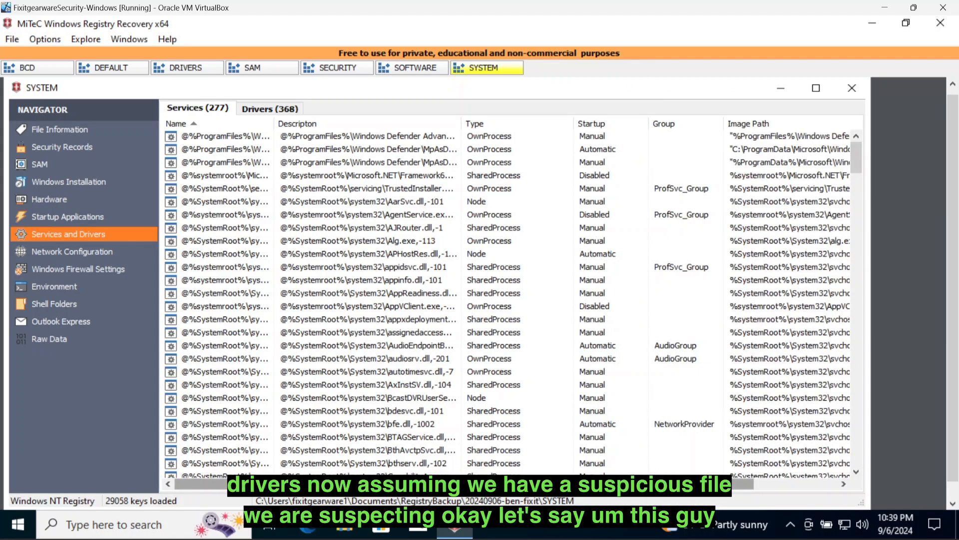
drag(480, 484, 427, 474)
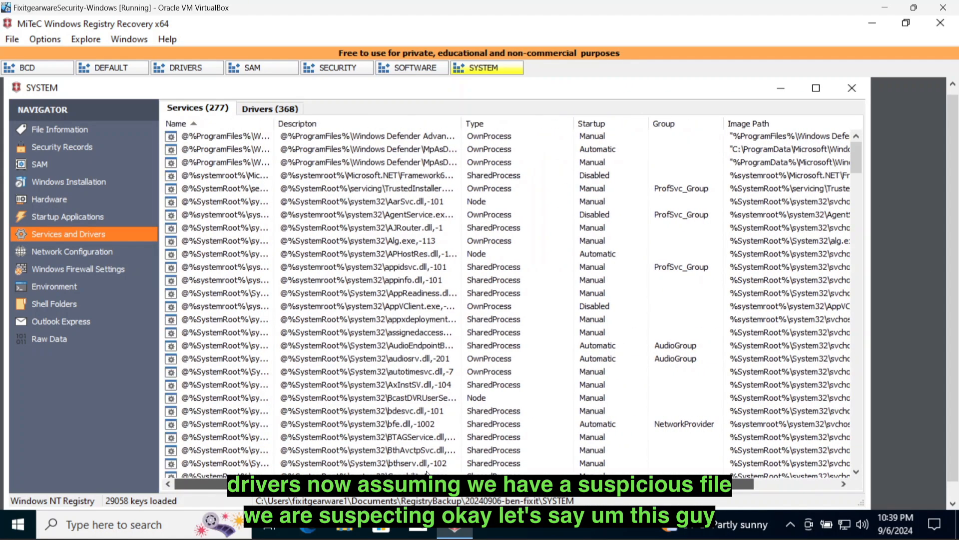
scroll(403, 245, down, 20)
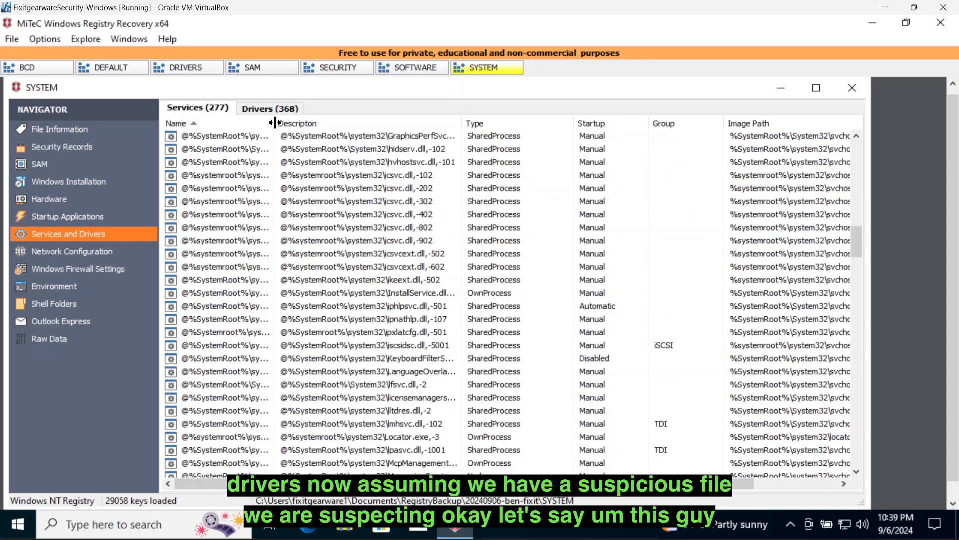
drag(274, 123, 427, 119)
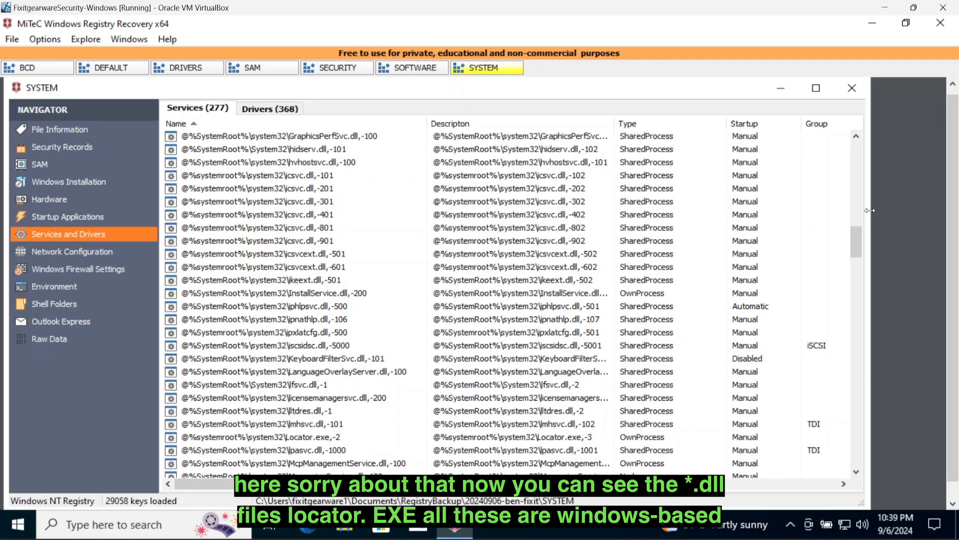
drag(871, 209, 942, 206)
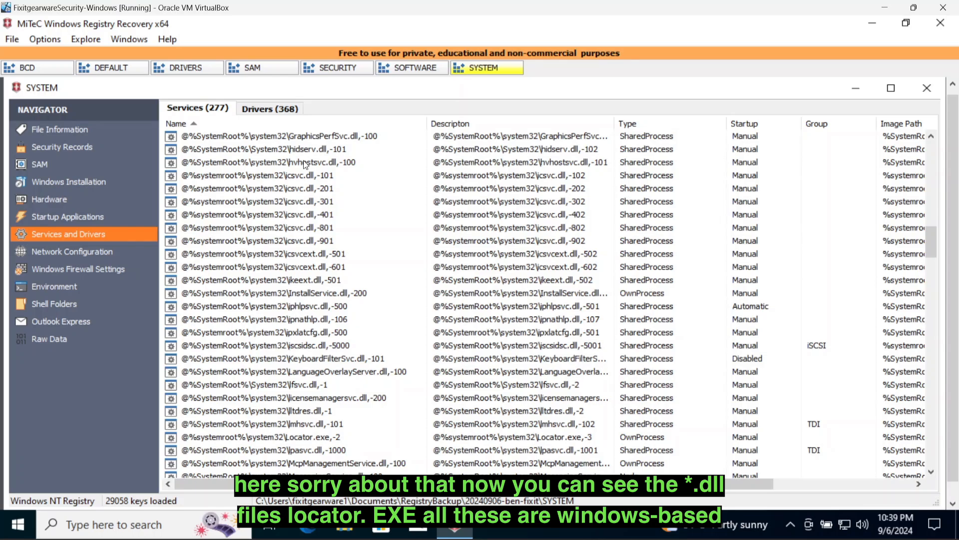
- Read through the service names down to the end of the services list for suspicious entries
scroll(305, 164, down, 4)
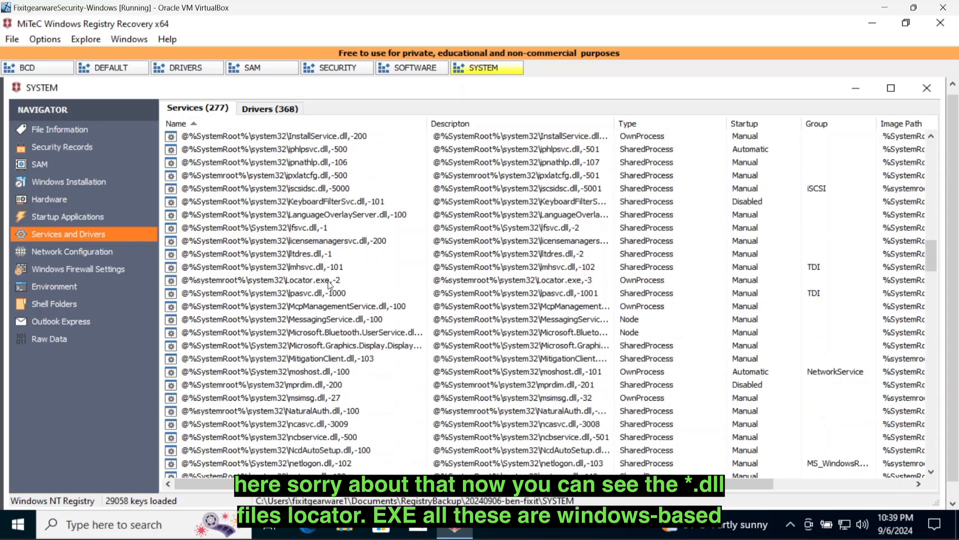
scroll(328, 258, down, 20)
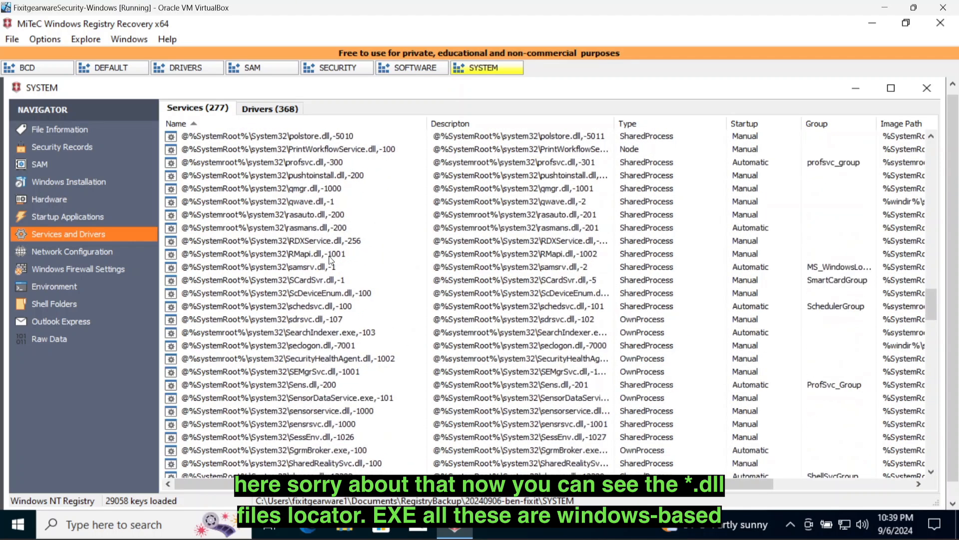
scroll(329, 256, down, 15)
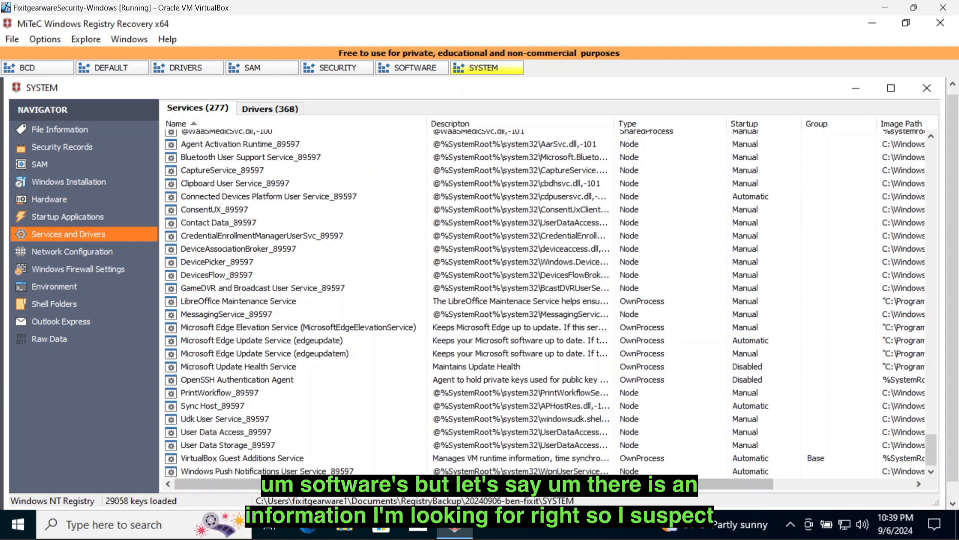
mouse_move(626, 484)
mouse_down()
mouse_move(907, 482)
mouse_move(626, 500)
mouse_up()
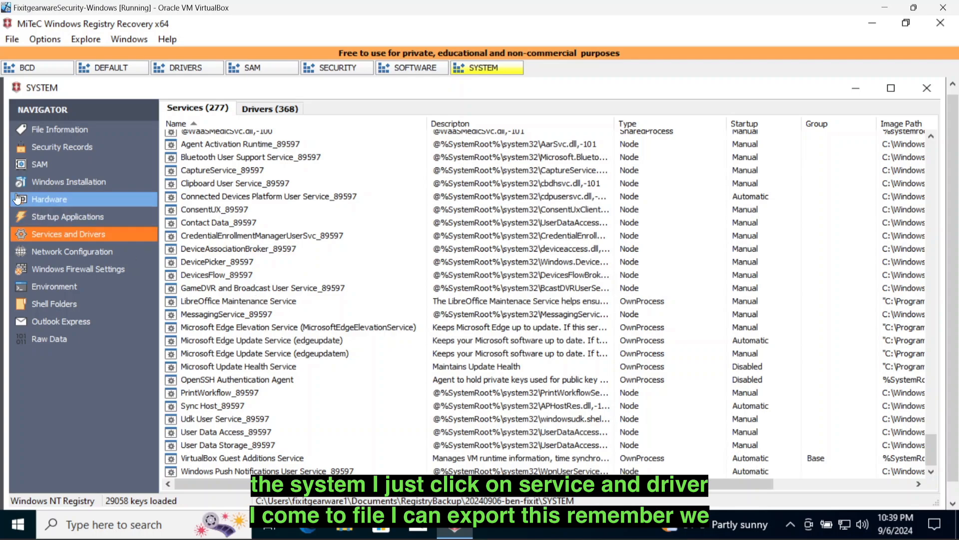
- Export the Services and Drivers data to the Desktop as a CSV file named drivers-malicious
click(36, 237)
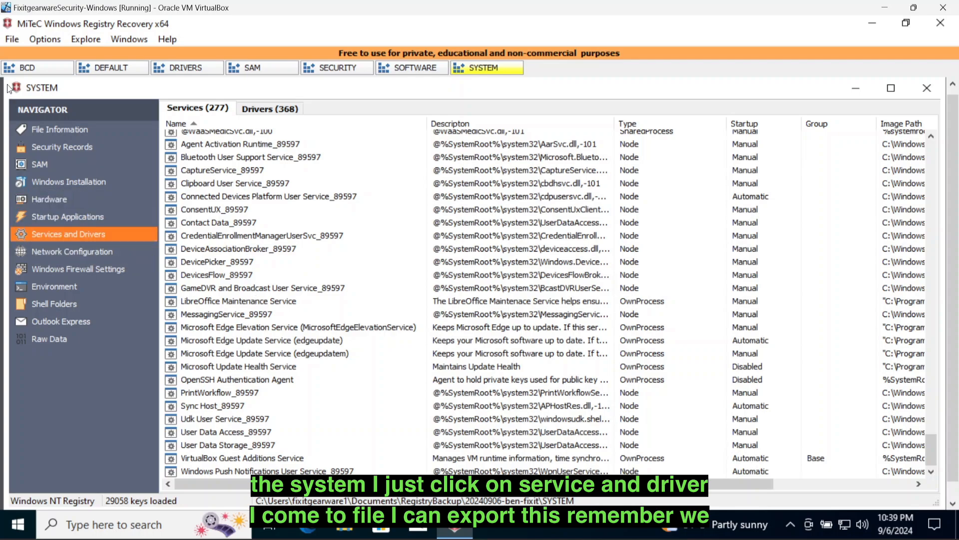
click(11, 39)
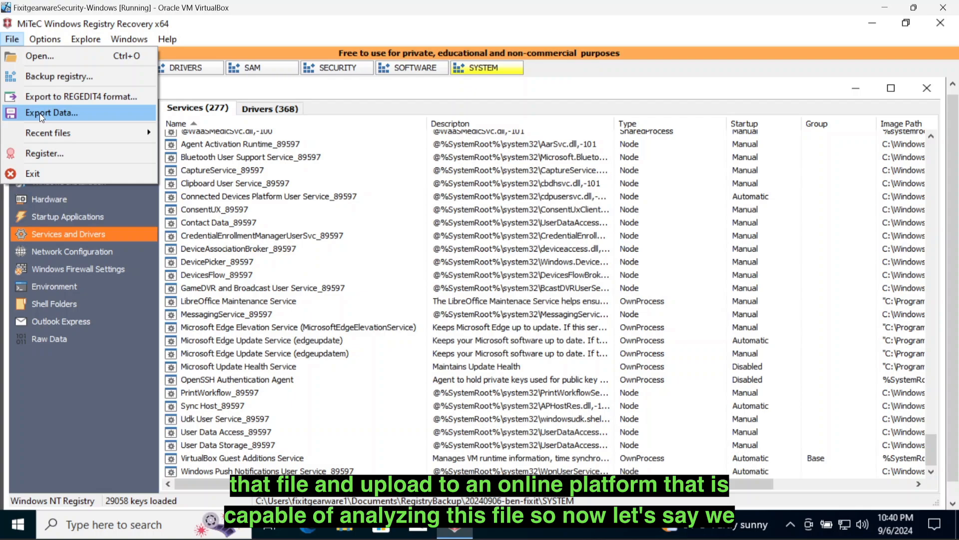
click(40, 113)
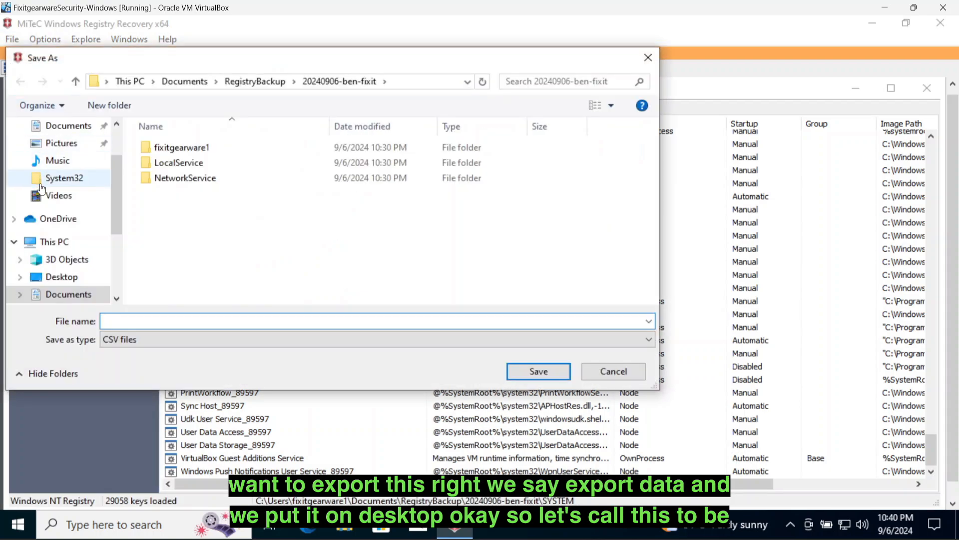
scroll(50, 160, up, 2)
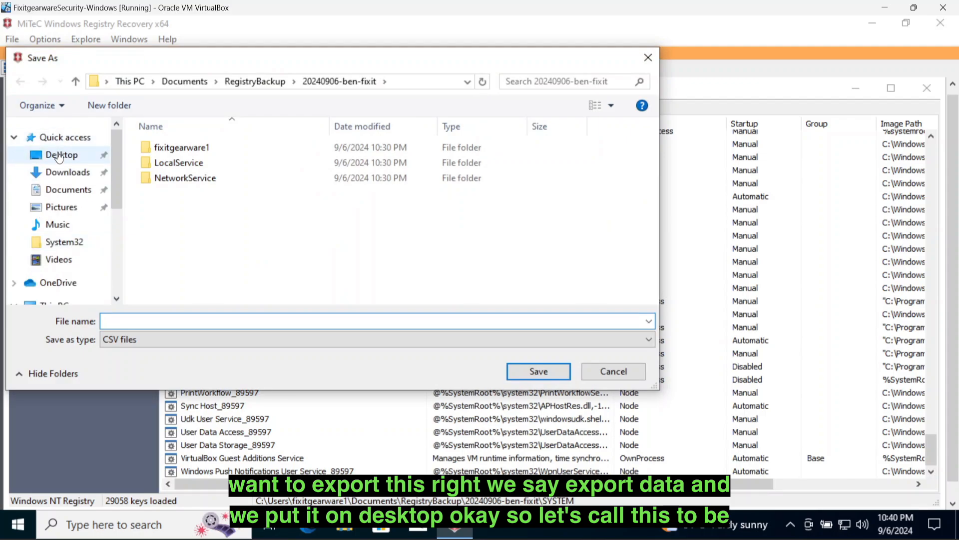
click(56, 155)
click(302, 322)
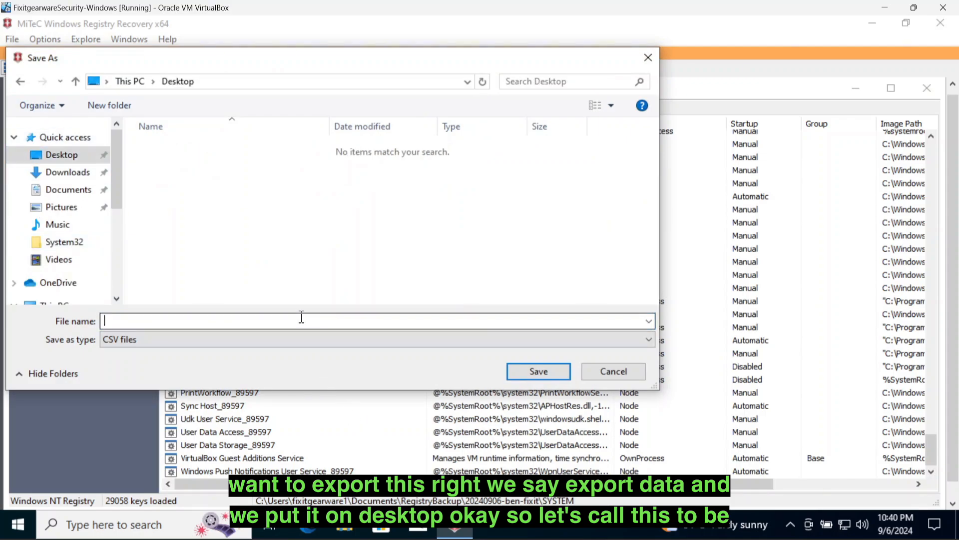
text(dr)
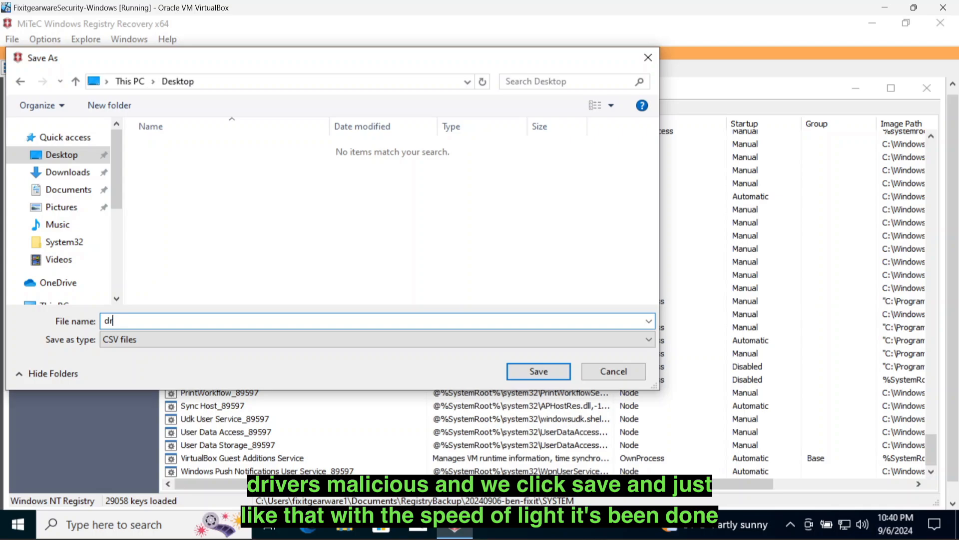
text(ivers-malicious)
click(562, 378)
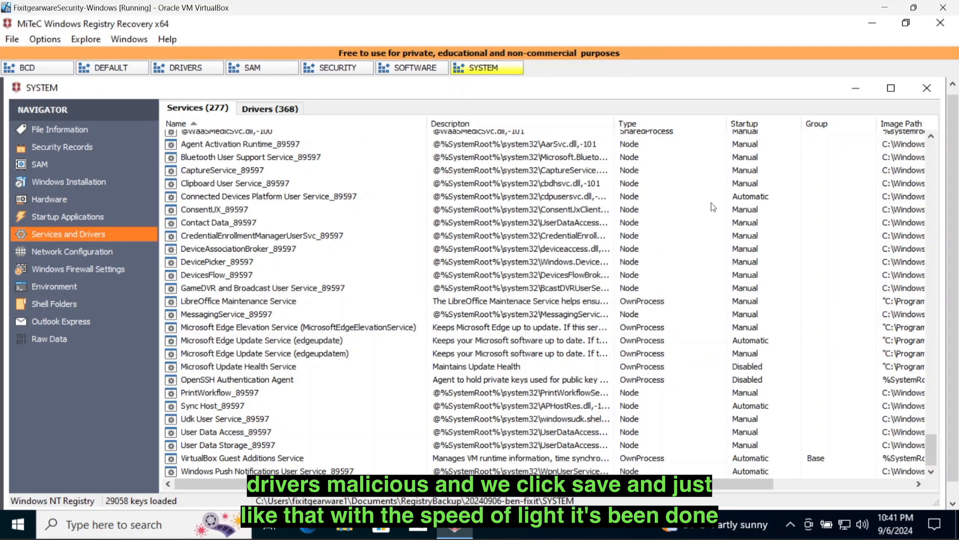
- Open the exported drivers-malicious file from the desktop in LibreOffice Calc with semicolon separation, discarding the recovery of STARTUP-APPS.csv
click(869, 19)
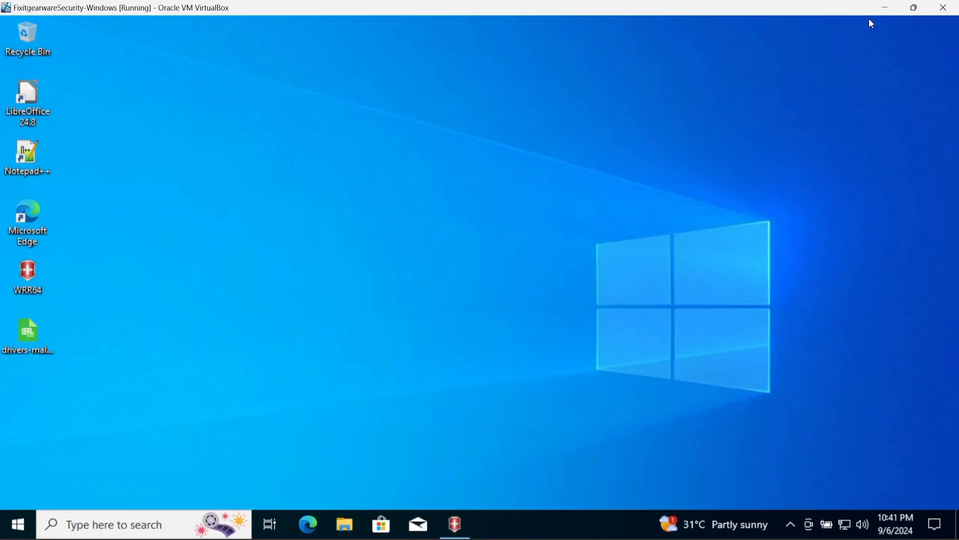
right_click(37, 351)
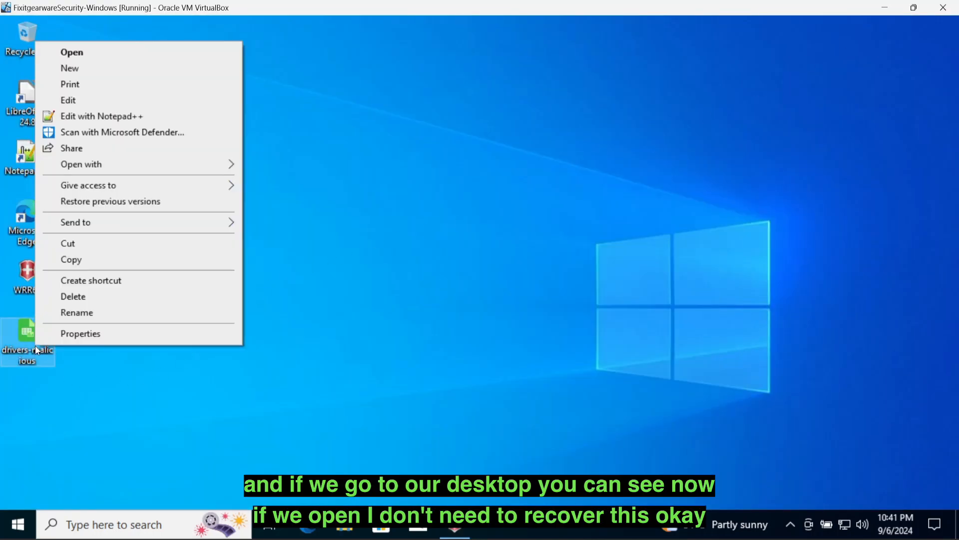
click(97, 51)
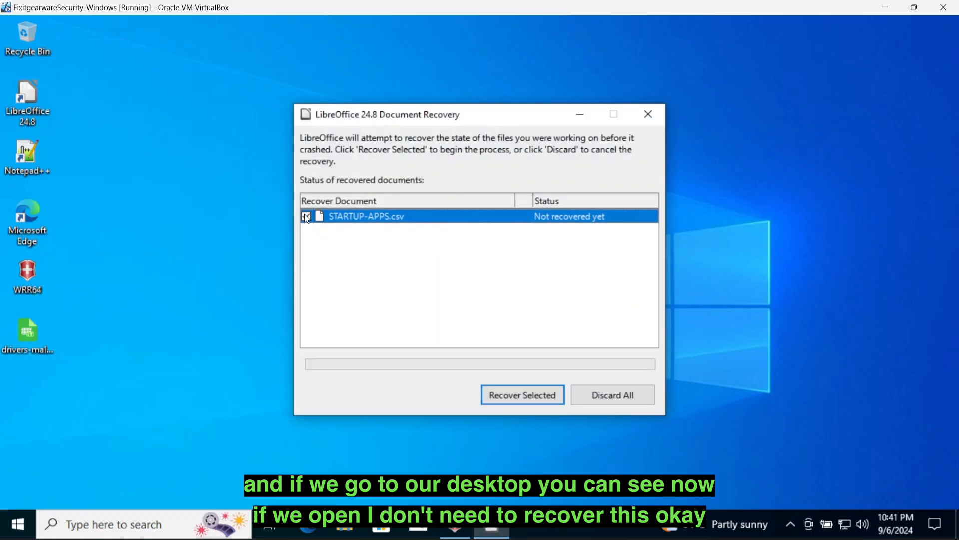
click(305, 217)
click(614, 395)
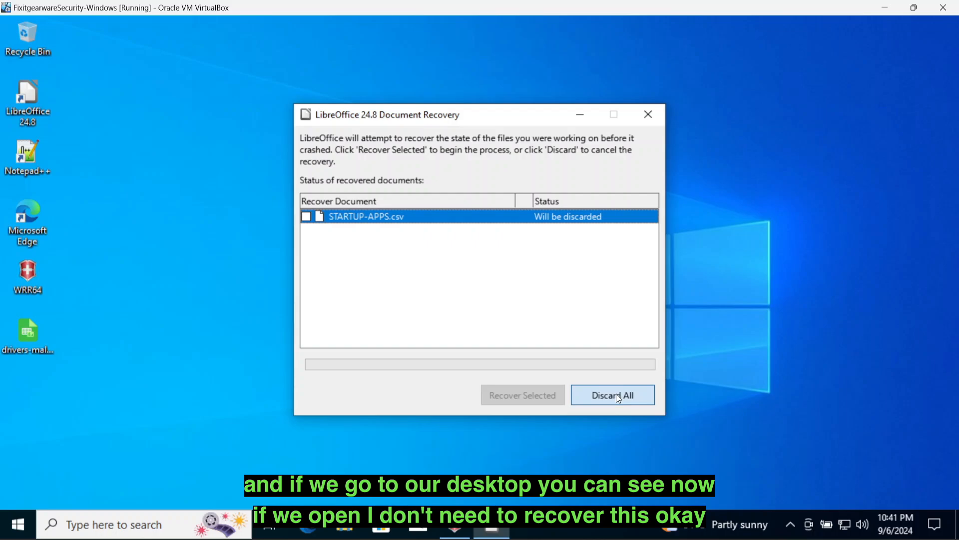
click(557, 295)
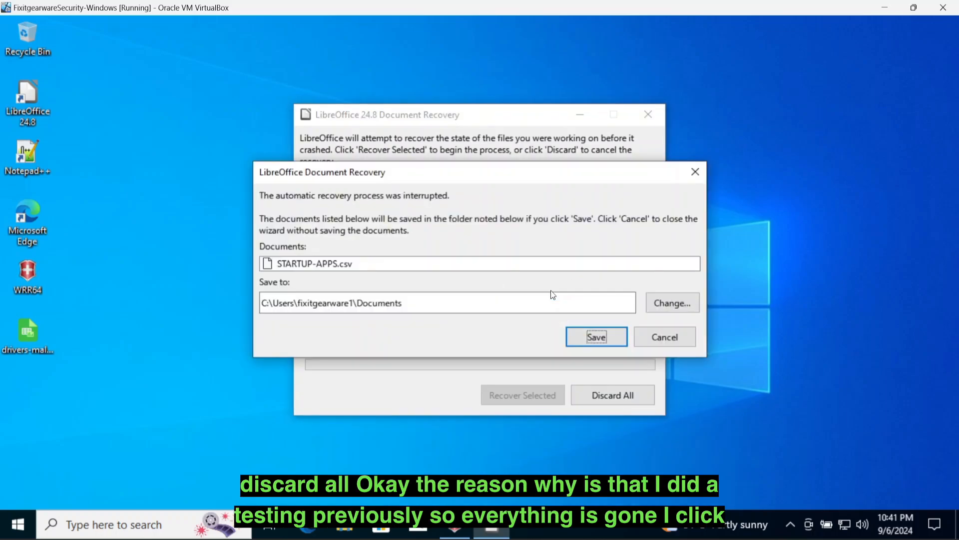
click(592, 339)
double_click(45, 335)
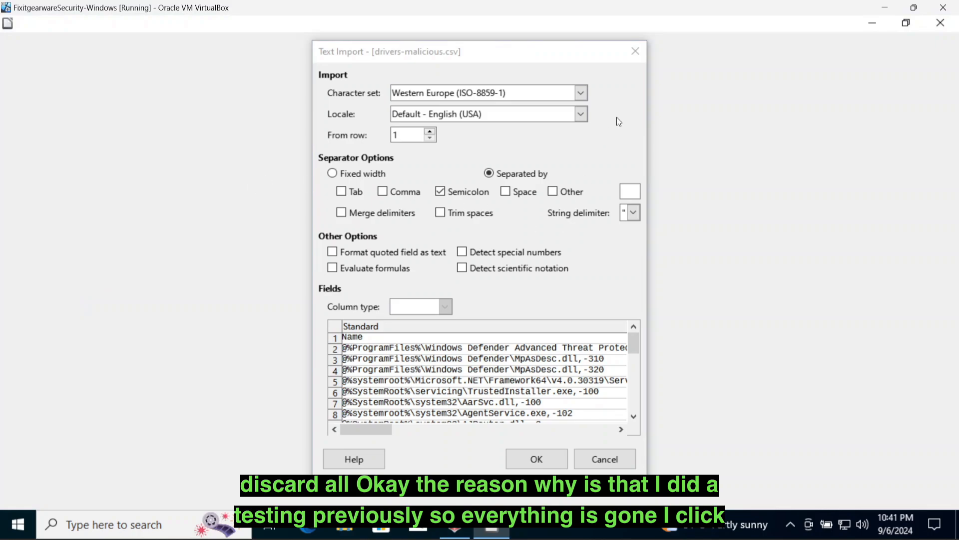
click(537, 459)
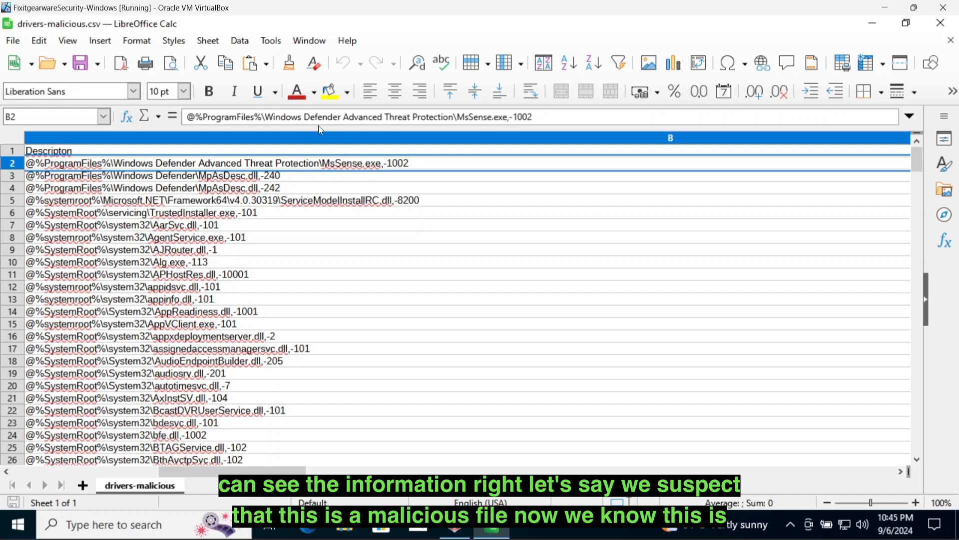
- Separate "Program" and "Files" with one space in cell B2's path and highlight the MsSense.exe file name
click(238, 117)
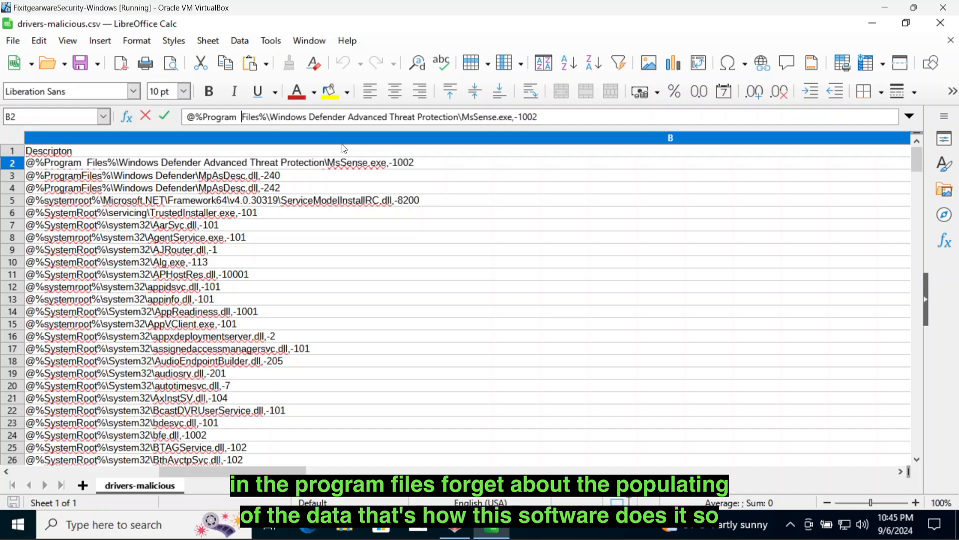
key(BackSpace)
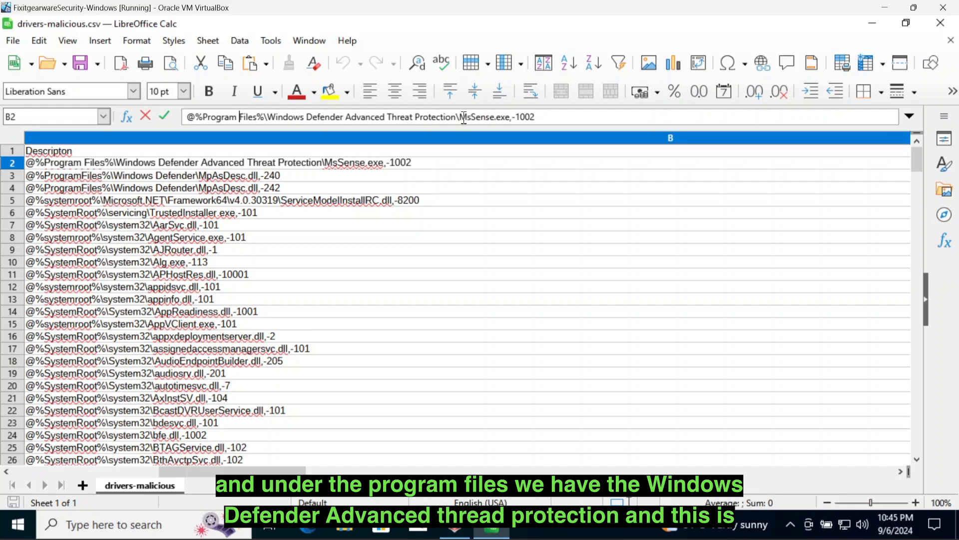
drag(461, 117, 508, 116)
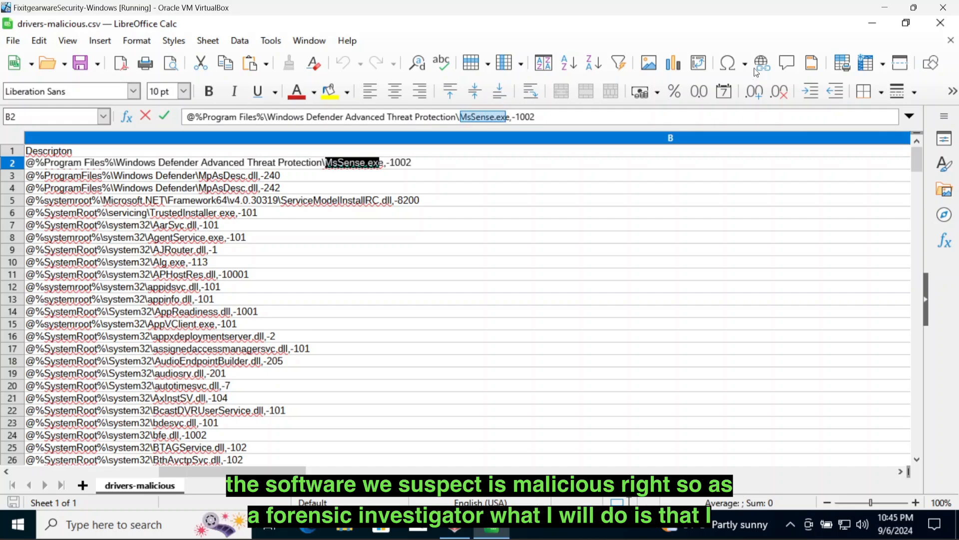
- Minimize the spreadsheet and open the Windows Defender Advanced Threat Protection folder under C:\Program Files in File Explorer
click(872, 24)
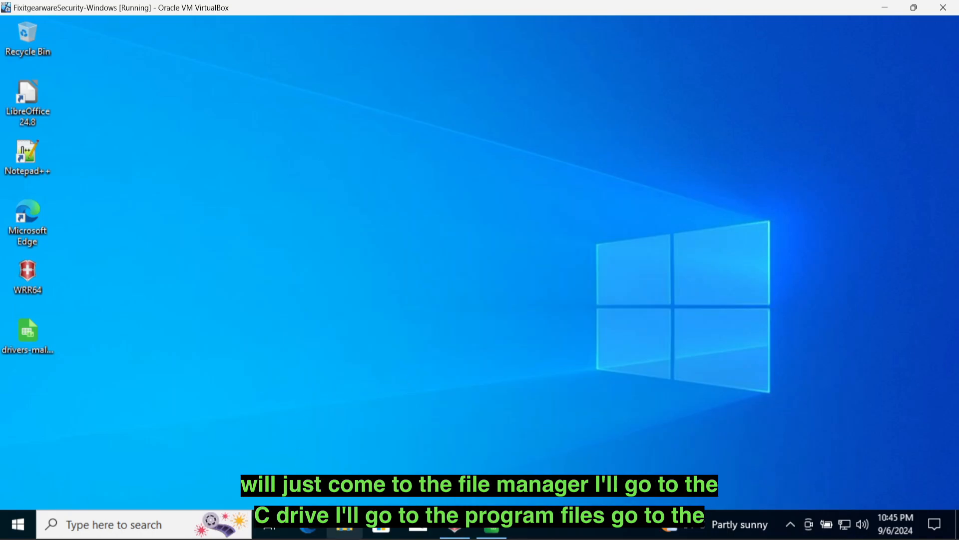
click(345, 531)
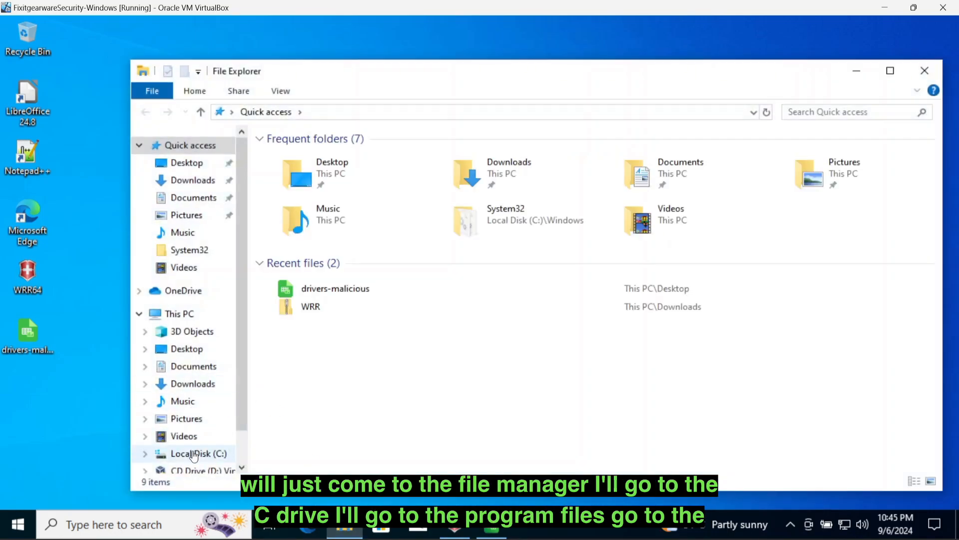
click(194, 454)
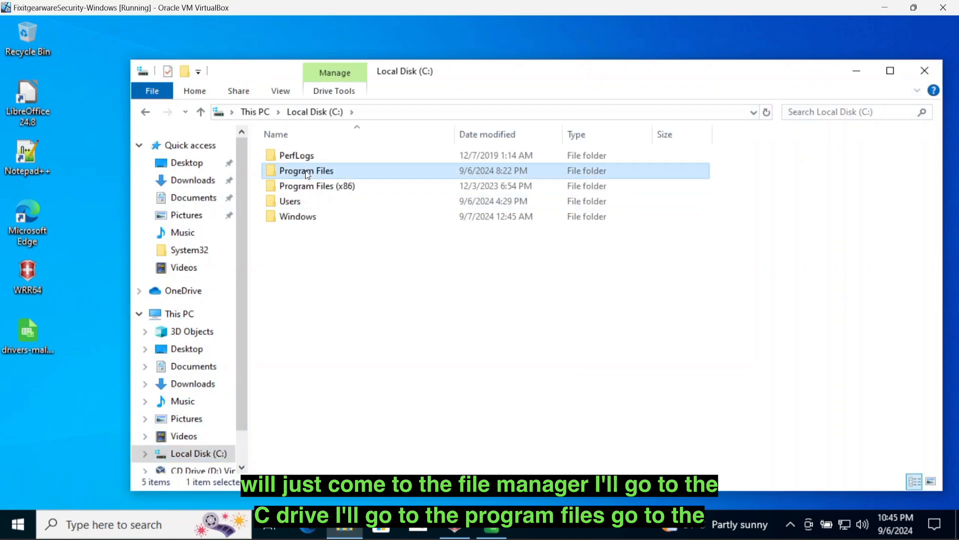
double_click(305, 170)
click(329, 278)
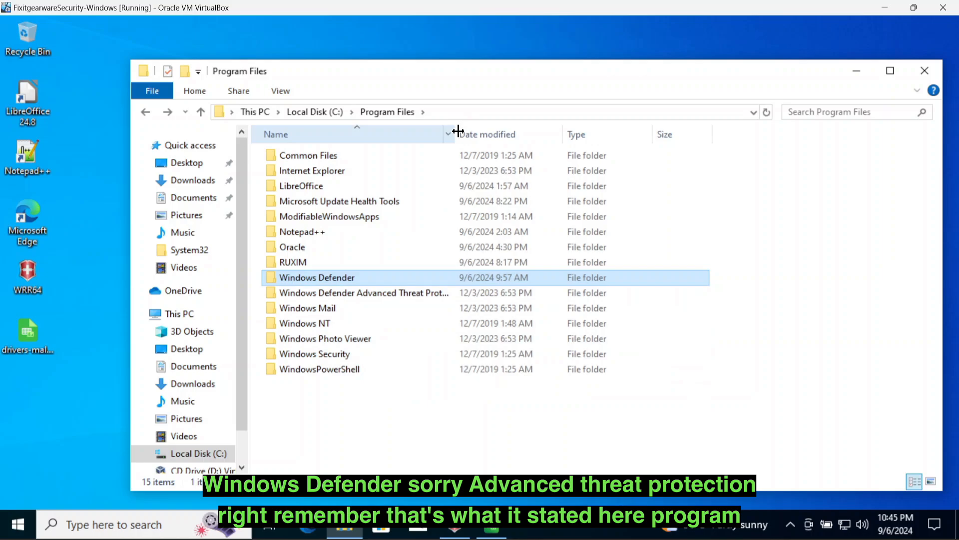
drag(455, 134, 535, 134)
double_click(432, 299)
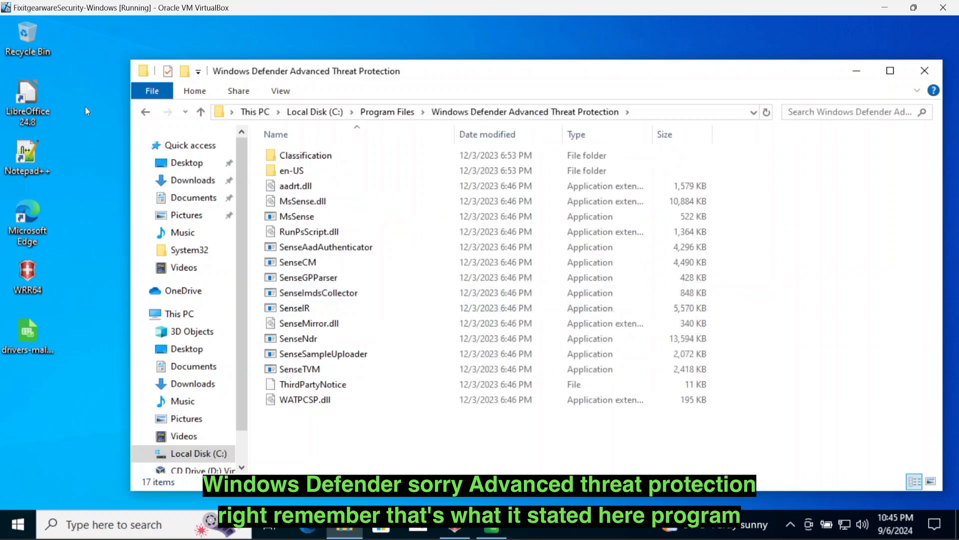
- Recheck the suspected file name in the spreadsheet's cell B2, and copy the MsSense application from the open folder to the desktop
click(492, 526)
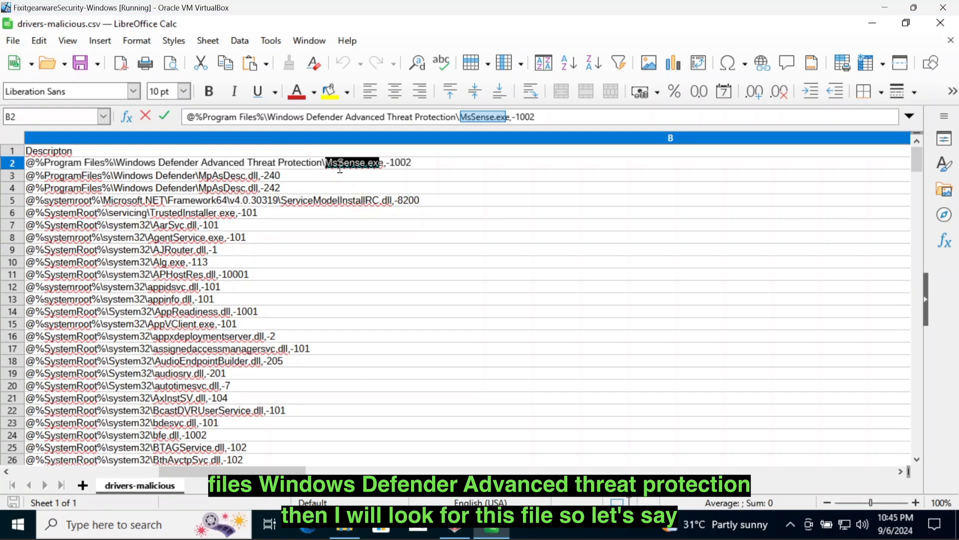
click(873, 21)
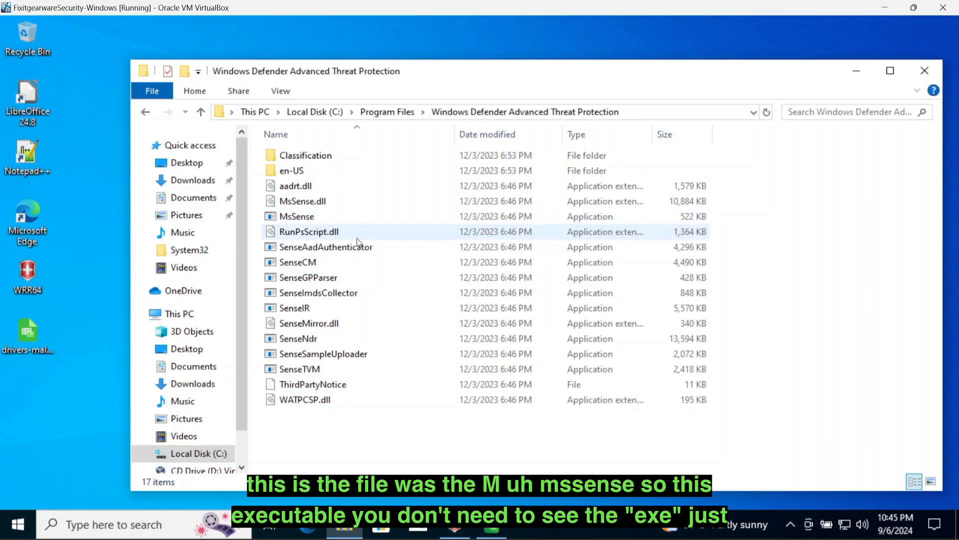
mouse_move(310, 222)
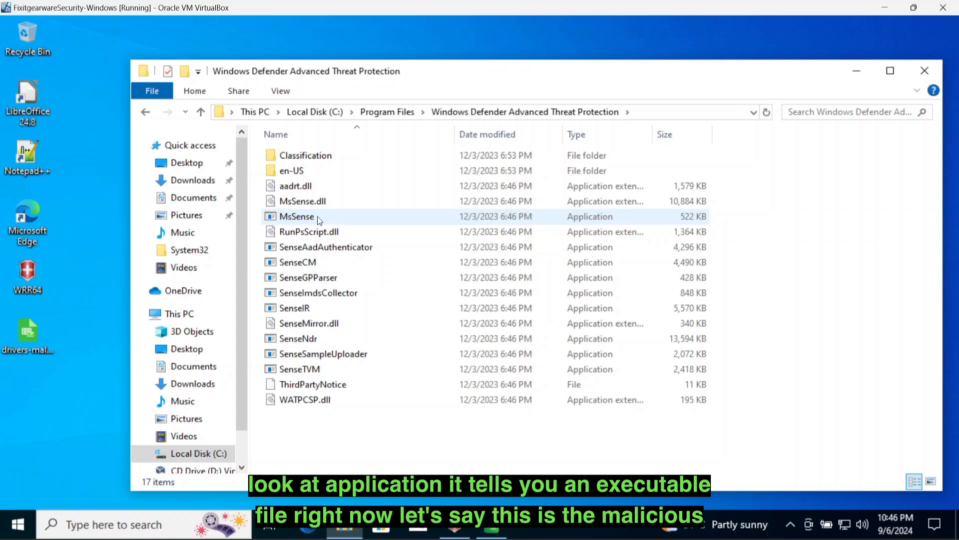
click(301, 220)
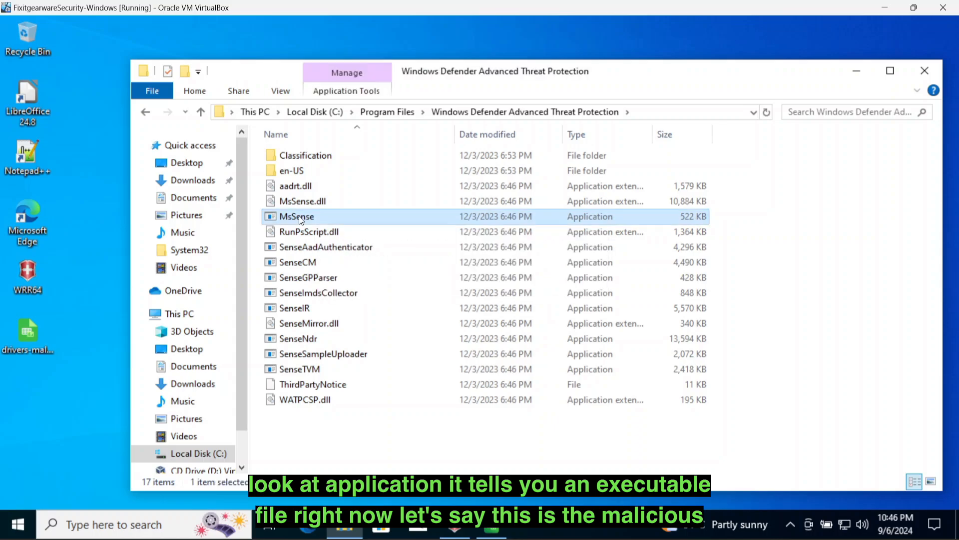
right_click(300, 215)
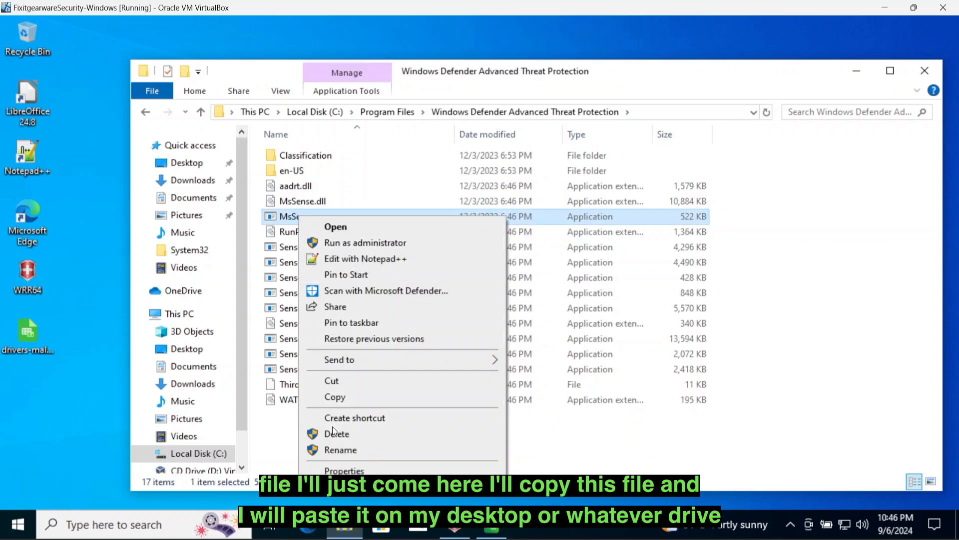
click(335, 397)
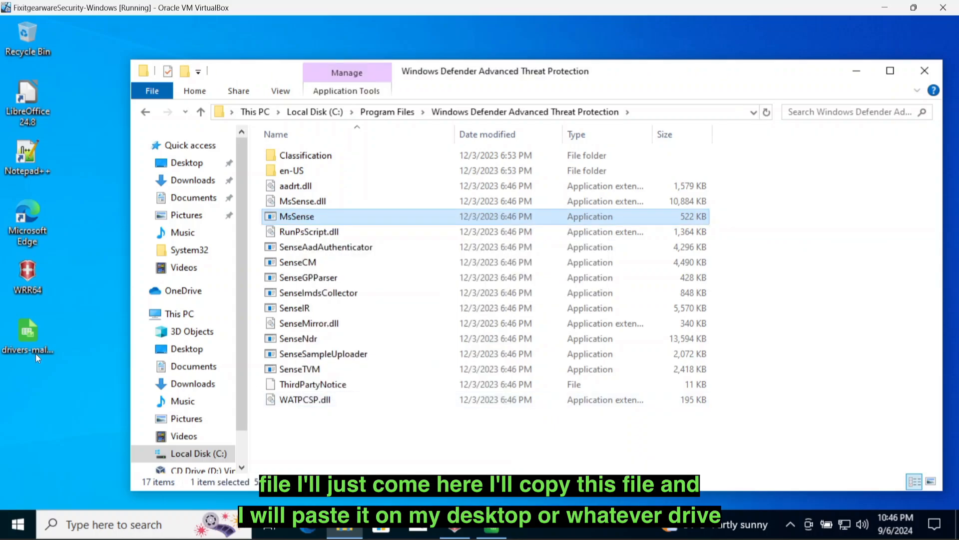
right_click(23, 383)
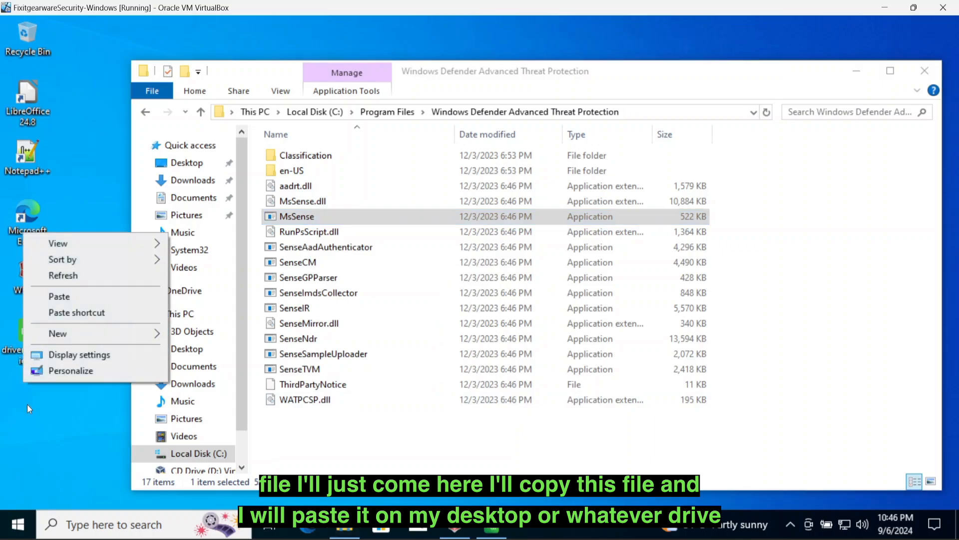
click(61, 298)
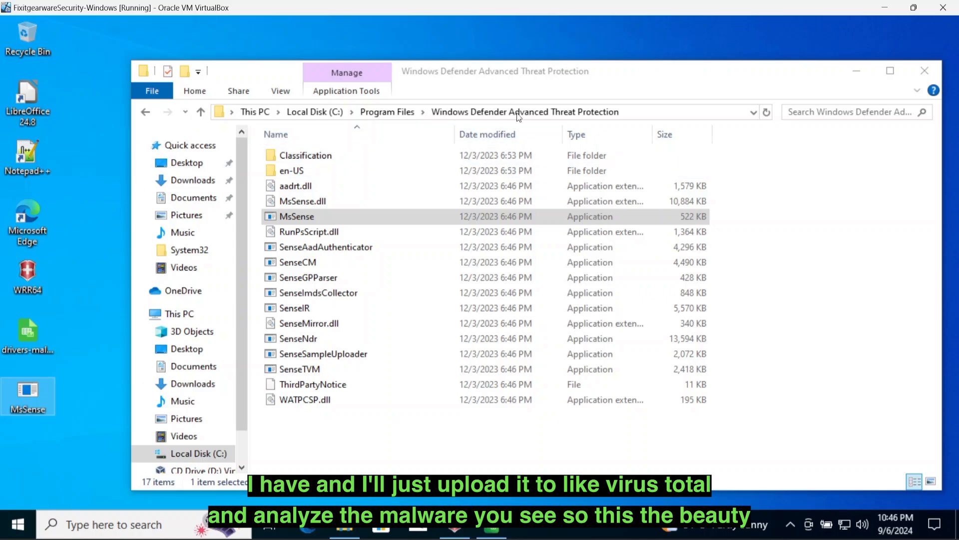
- Close the File Explorer window and delete the MsSense copy from the desktop
click(925, 71)
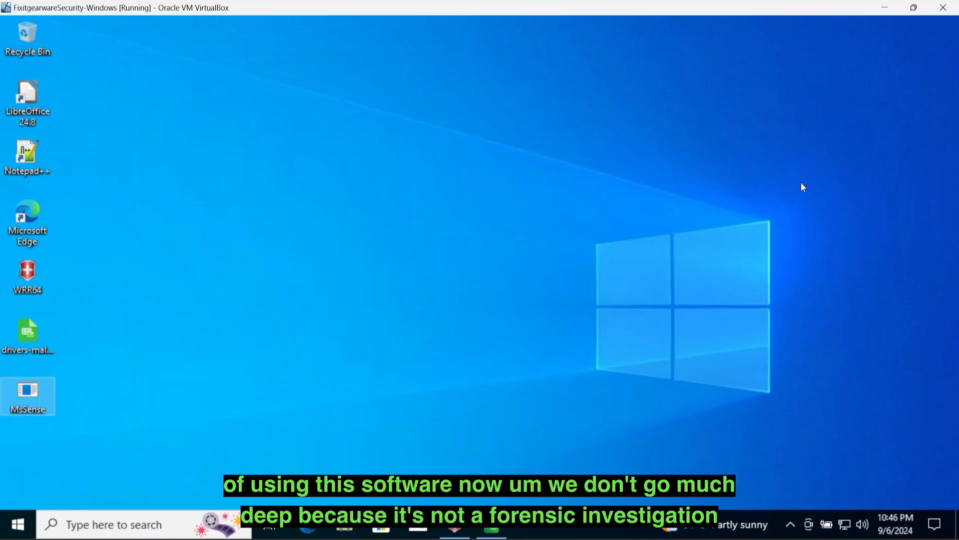
right_click(34, 398)
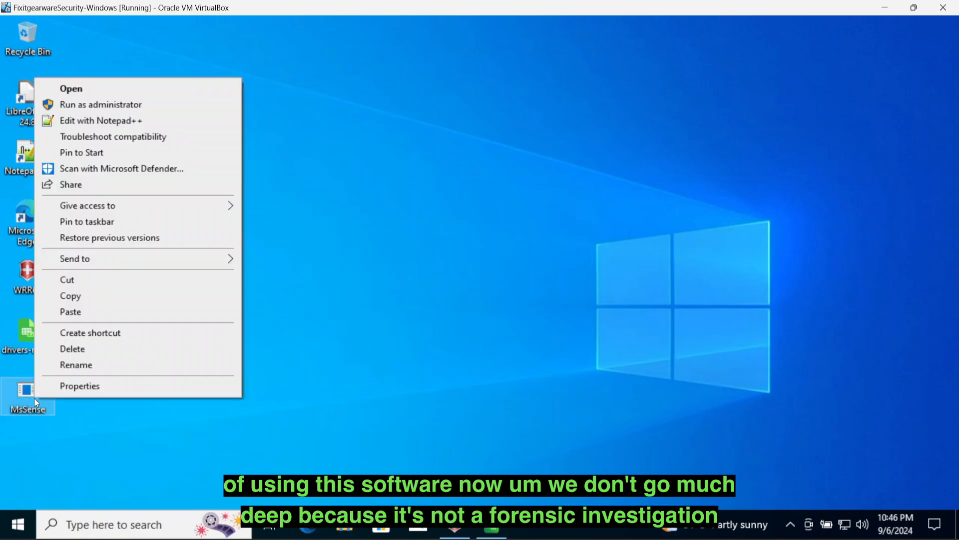
click(75, 349)
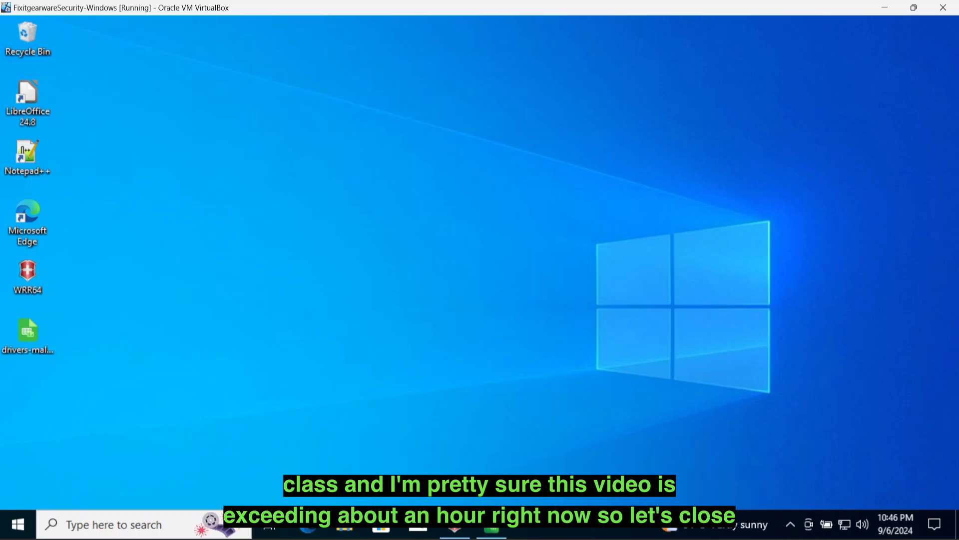
- Bring back drivers-malicious.csv in LibreOffice Calc and close it without saving the changes
click(493, 531)
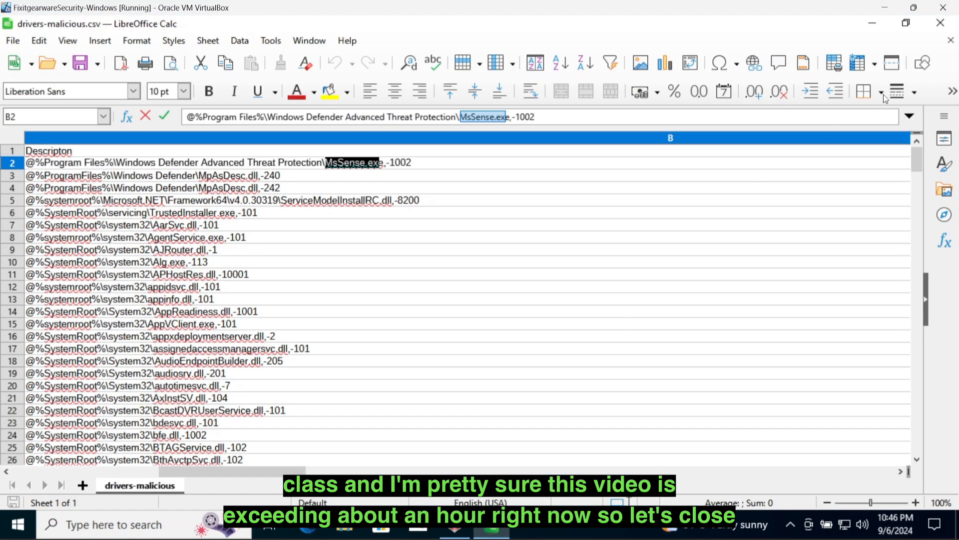
click(943, 29)
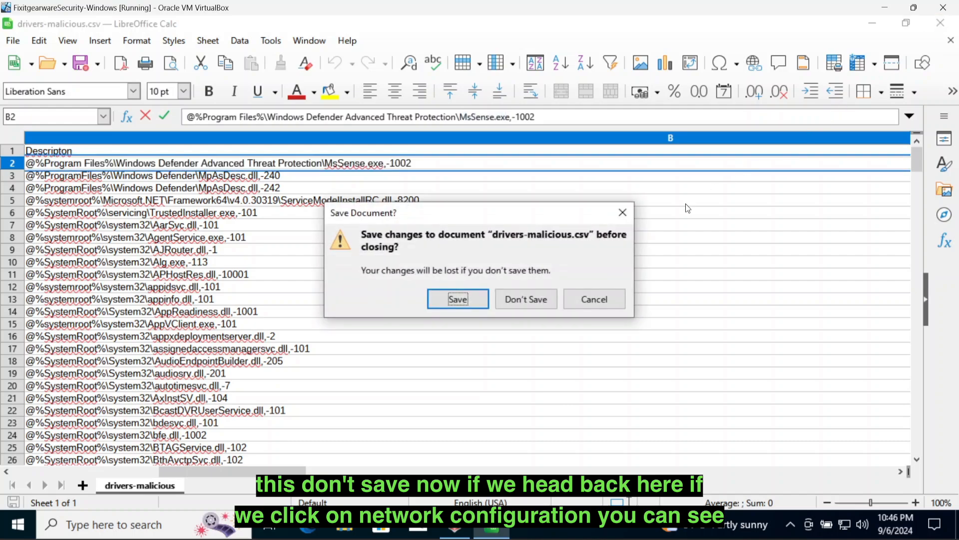
click(544, 300)
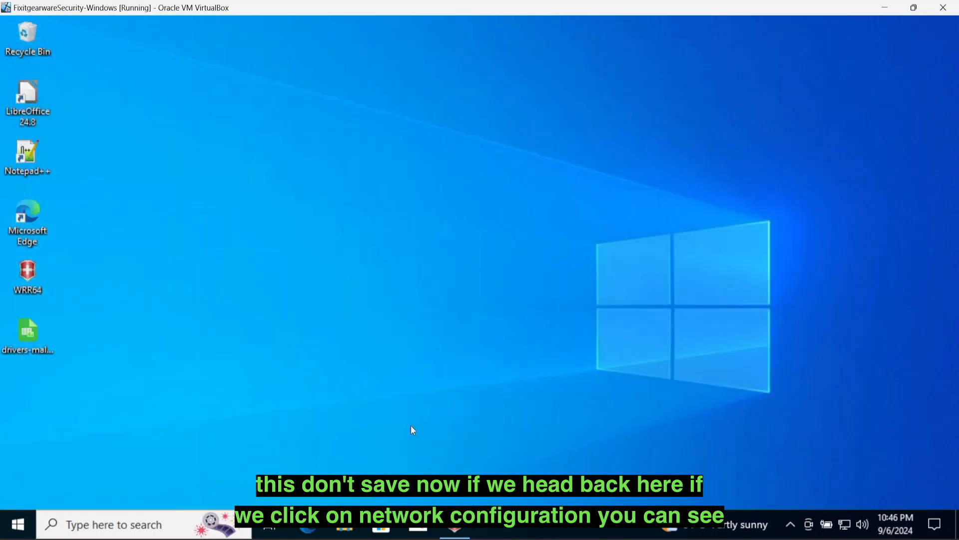
- Switch to MiTeC Windows Registry Recovery and examine the SYSTEM hive's network configuration, both the components and the TCP/IP settings
click(455, 532)
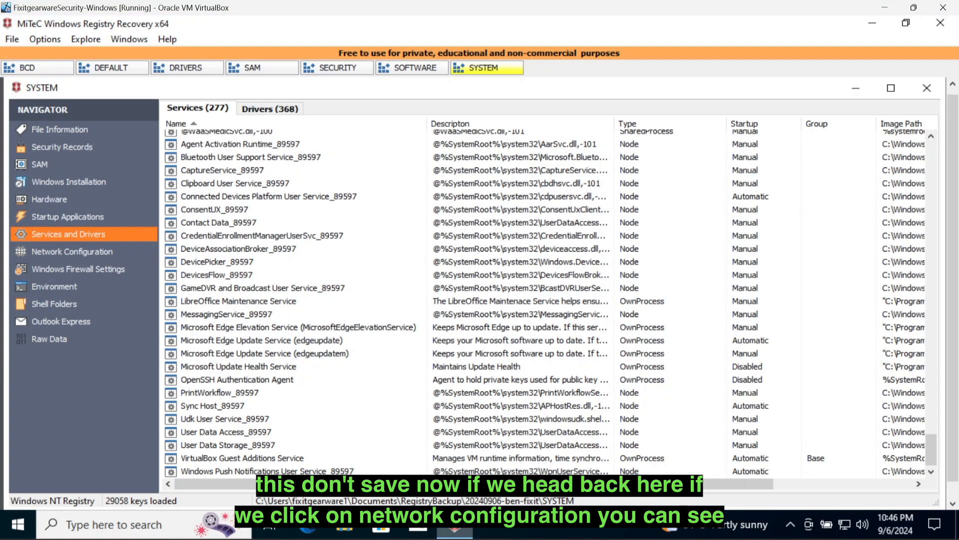
click(108, 263)
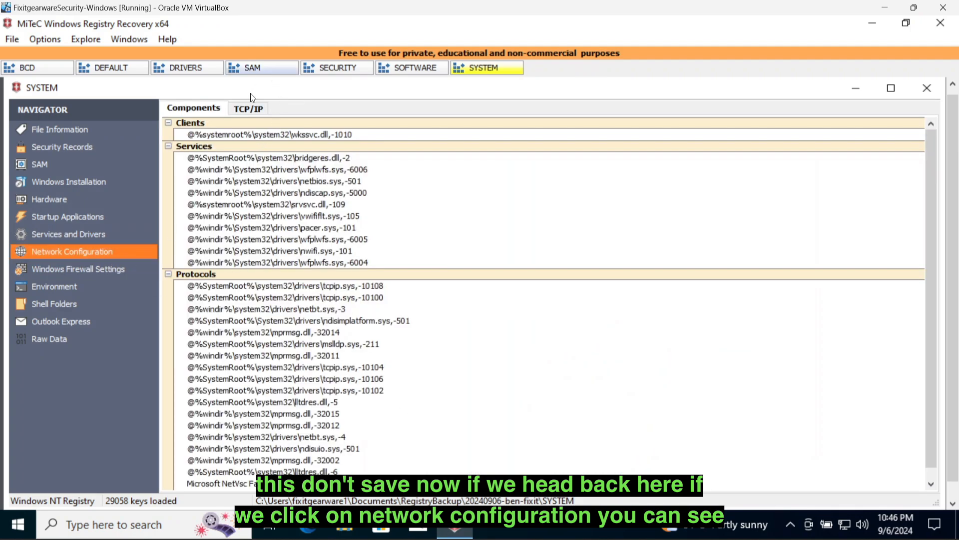
click(248, 108)
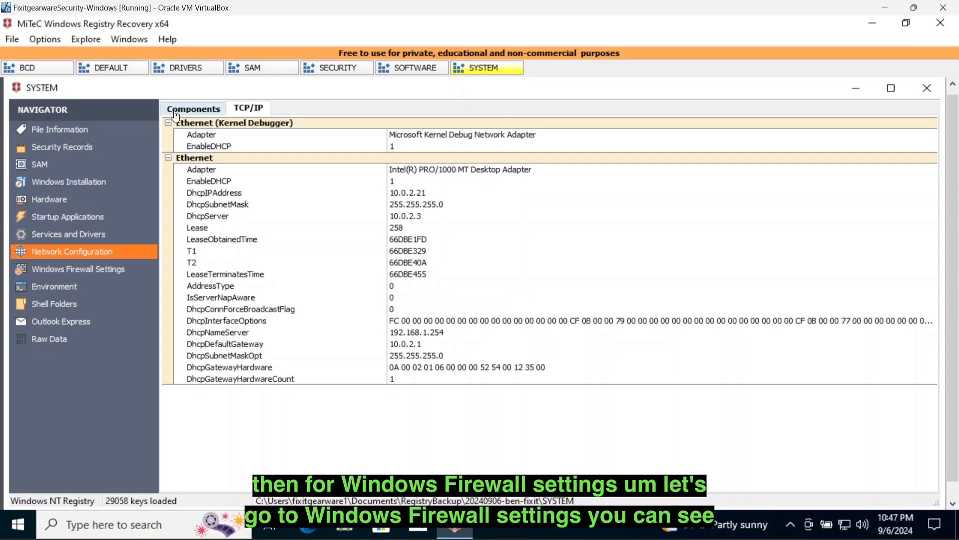
- Look through the firewall rules in the Windows Firewall Settings and inspect the details of the NETDIS-UPnPHost-Out-TCP rule
click(70, 272)
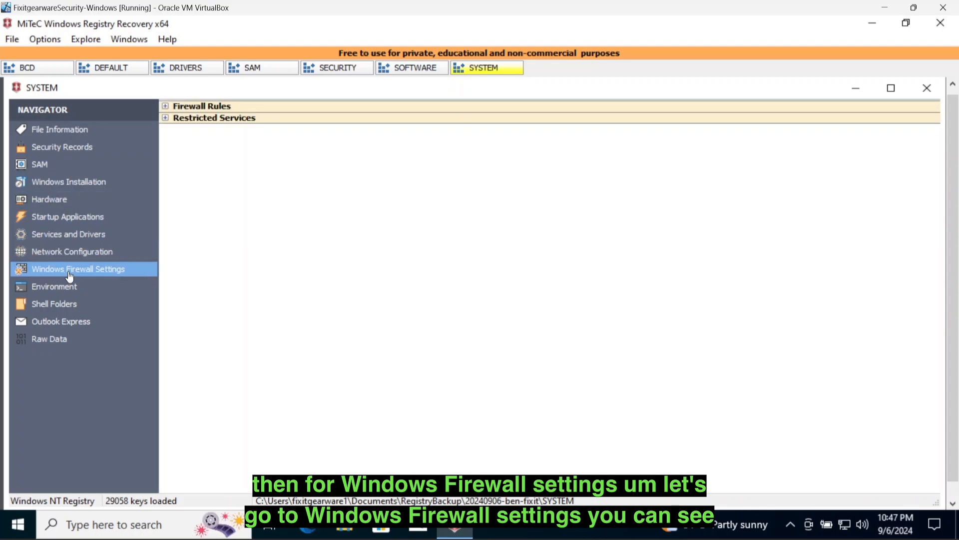
click(166, 106)
scroll(245, 162, down, 14)
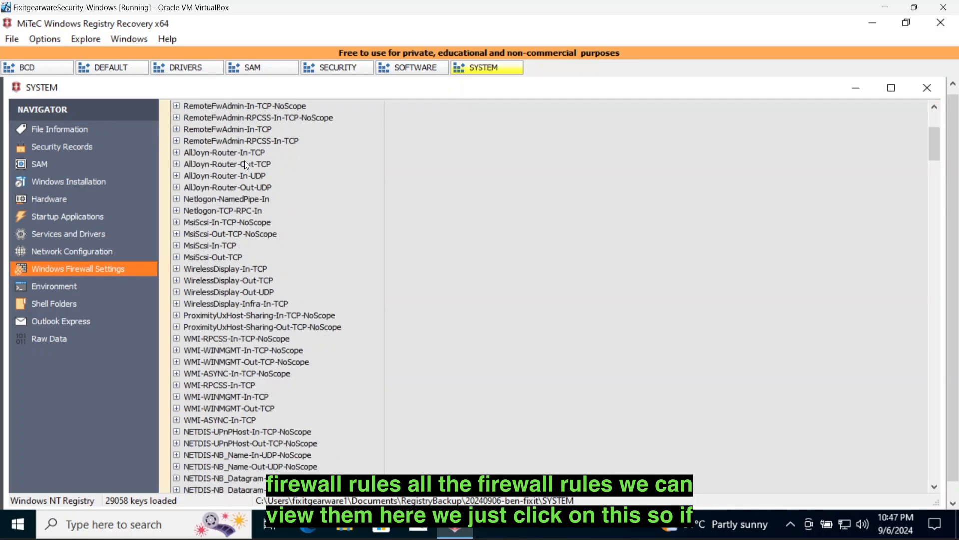
scroll(244, 162, down, 9)
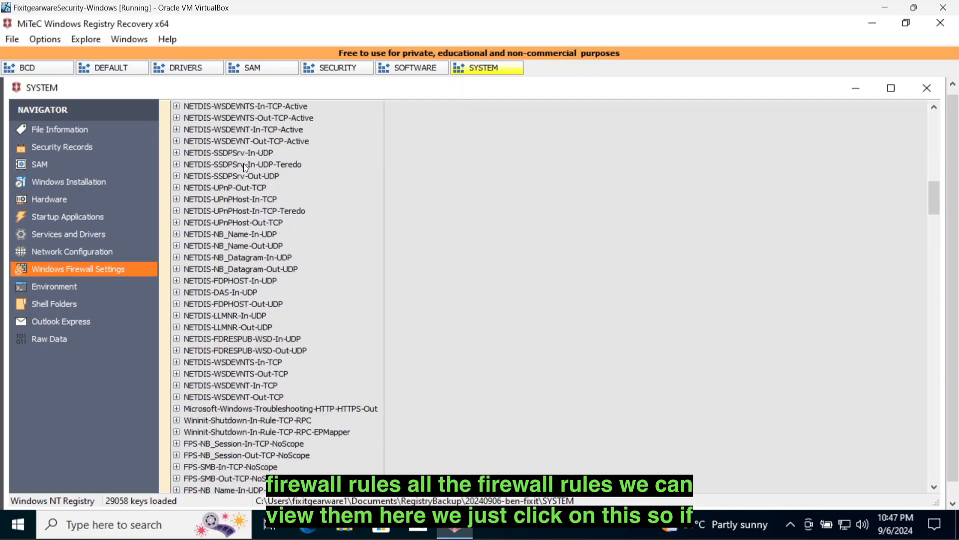
click(176, 222)
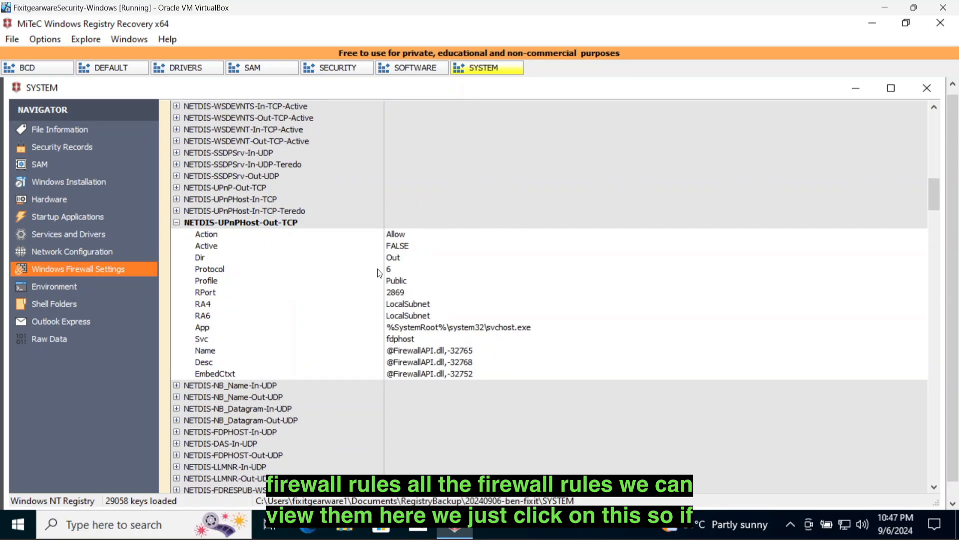
click(176, 222)
- Find the remote service administration firewall rules and inspect the details of RemoteSvcAdmin-In-TCP-NoScope
scroll(286, 242, down, 15)
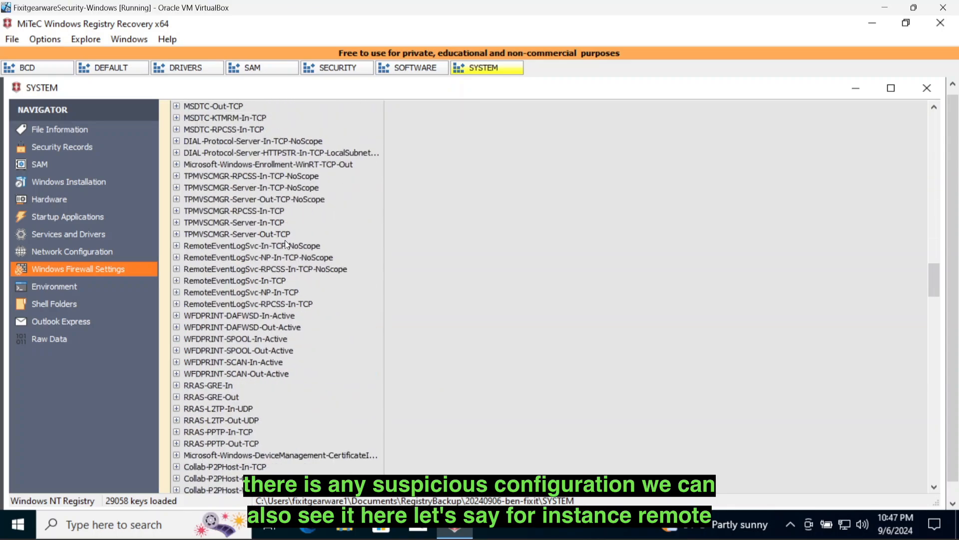
scroll(284, 240, down, 20)
scroll(283, 233, up, 9)
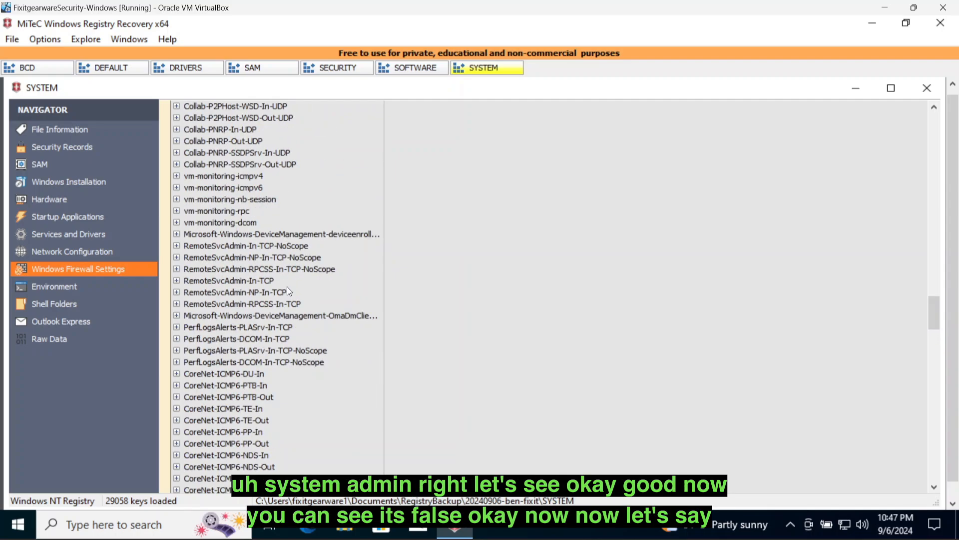
click(178, 246)
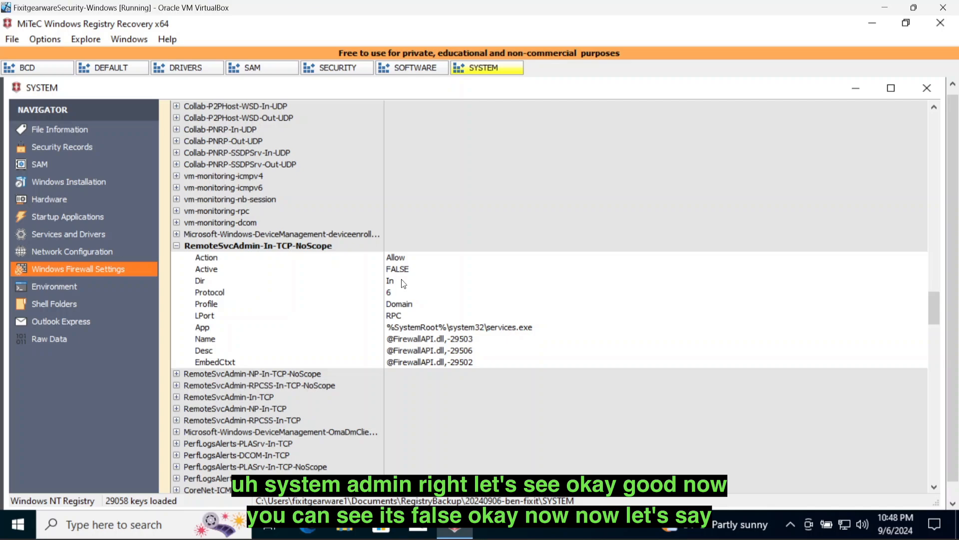
click(177, 246)
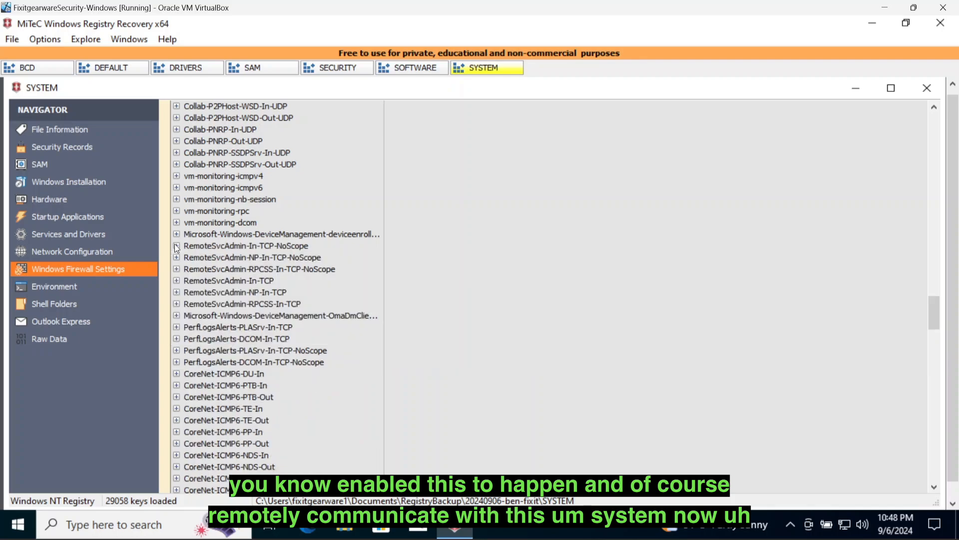
scroll(210, 260, up, 10)
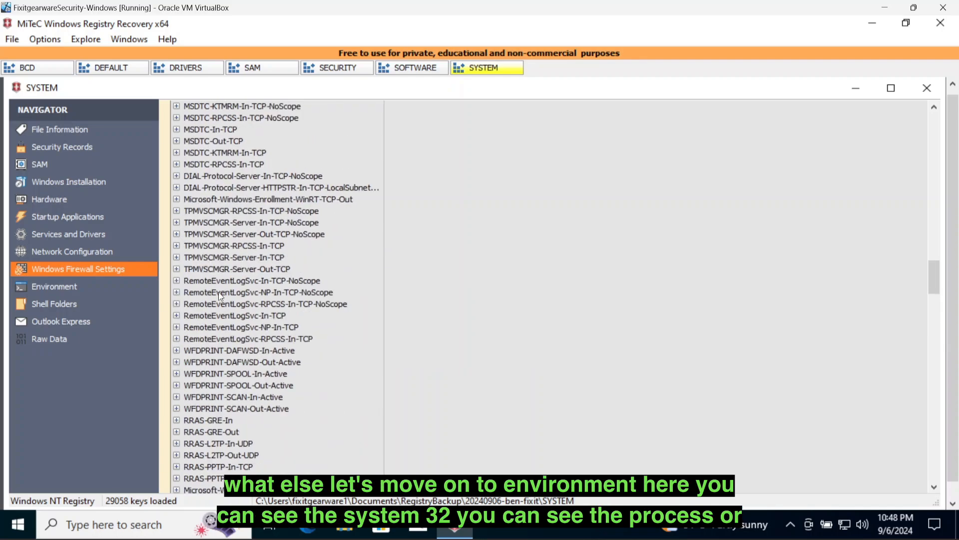
- Review the SYSTEM hive's environment variables, highlighting the processor architecture and processor identifier values, and view the shell folders
click(54, 286)
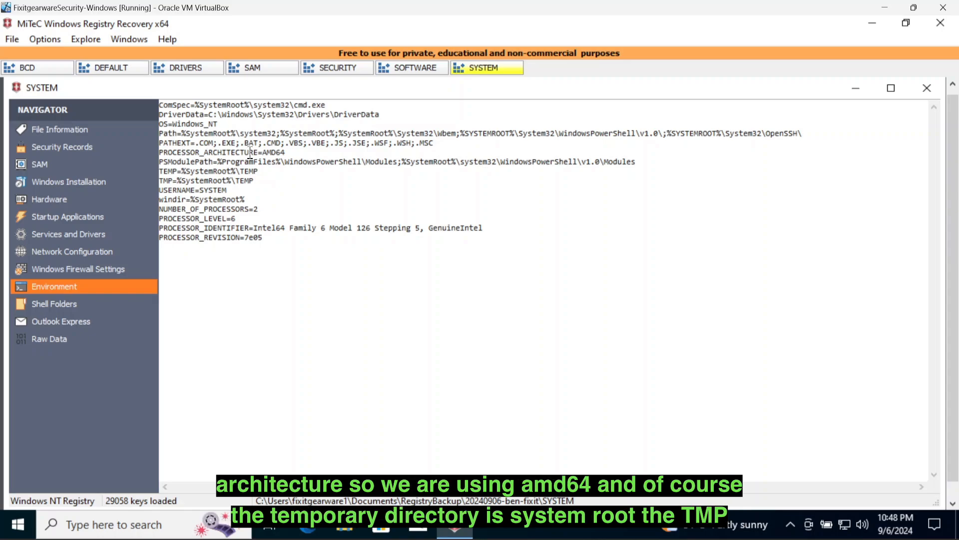
drag(286, 153, 259, 153)
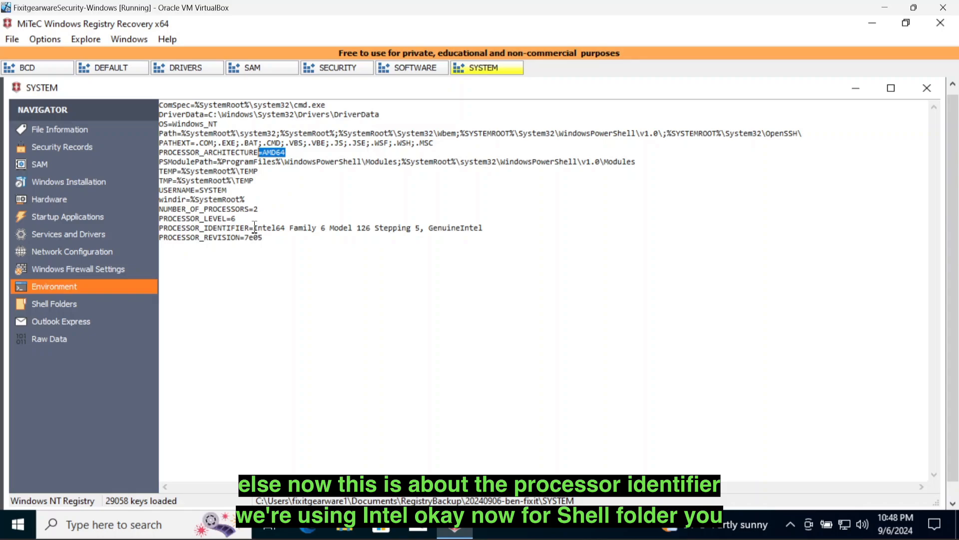
drag(253, 228, 494, 228)
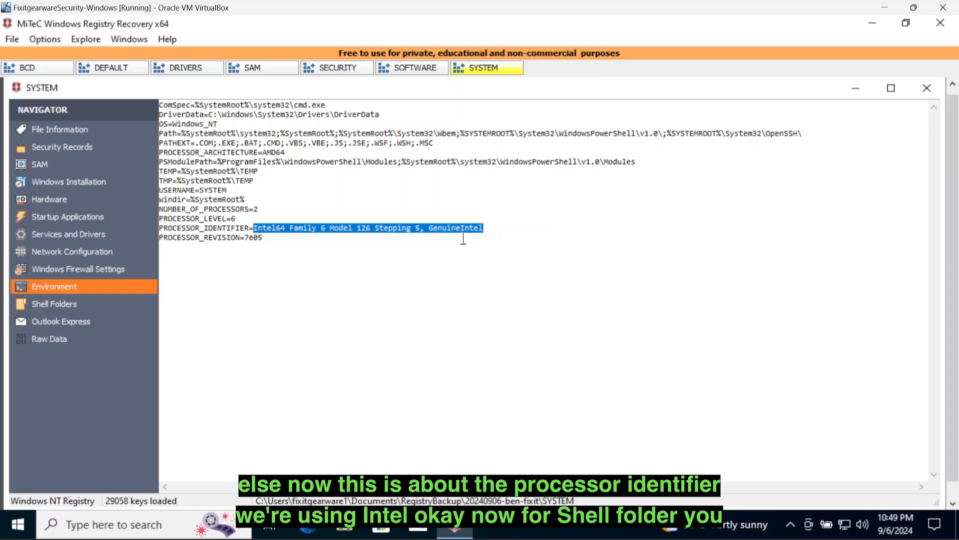
click(53, 305)
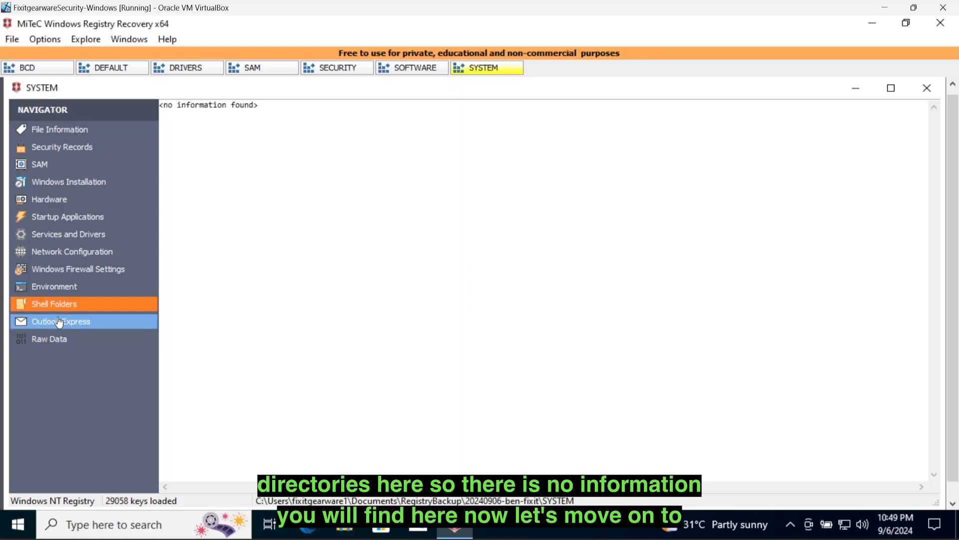
- Close the SYSTEM hive and maximize the SOFTWARE hive's window
click(415, 68)
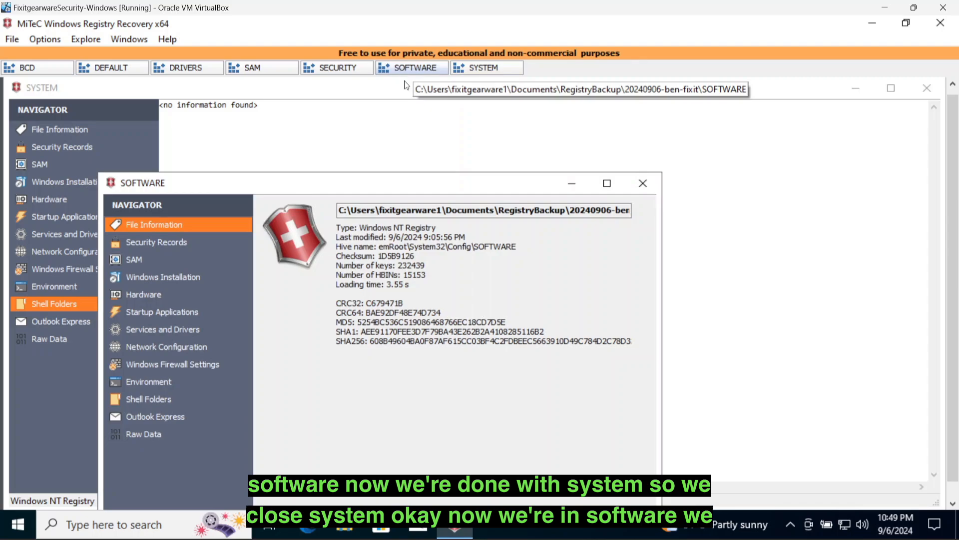
click(471, 70)
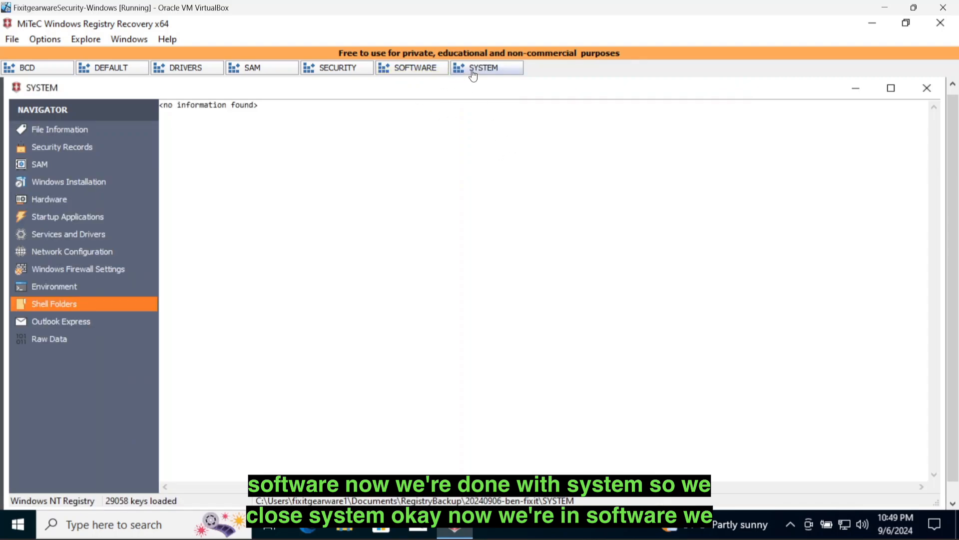
click(927, 89)
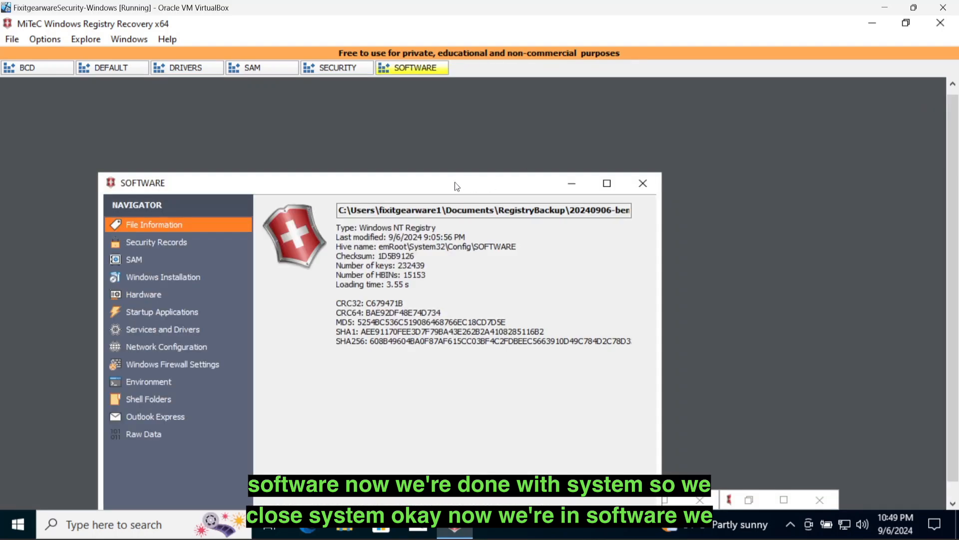
click(607, 183)
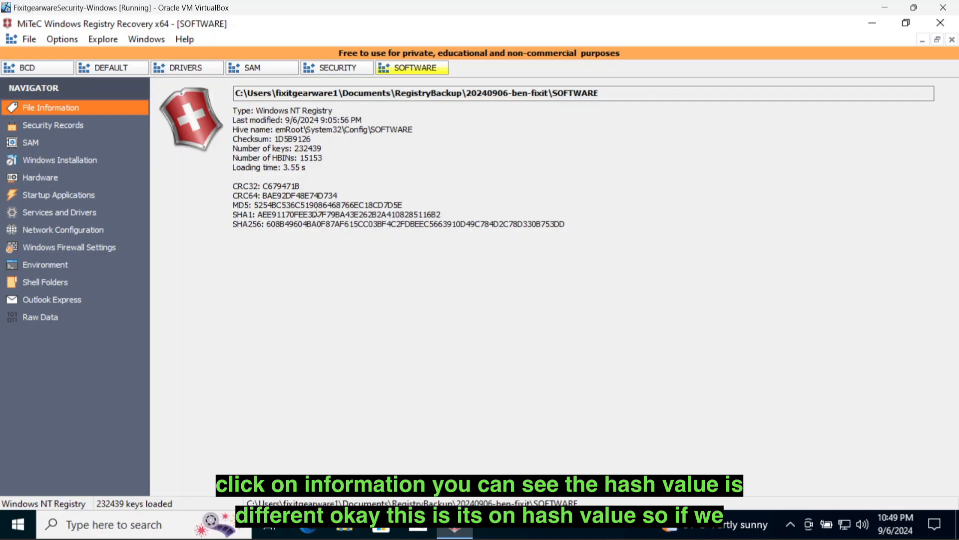
- Highlight the SOFTWARE hive's SHA1 hash and last-modified time, and compare the hash with the SECURITY hive's SHA1
drag(445, 215, 265, 214)
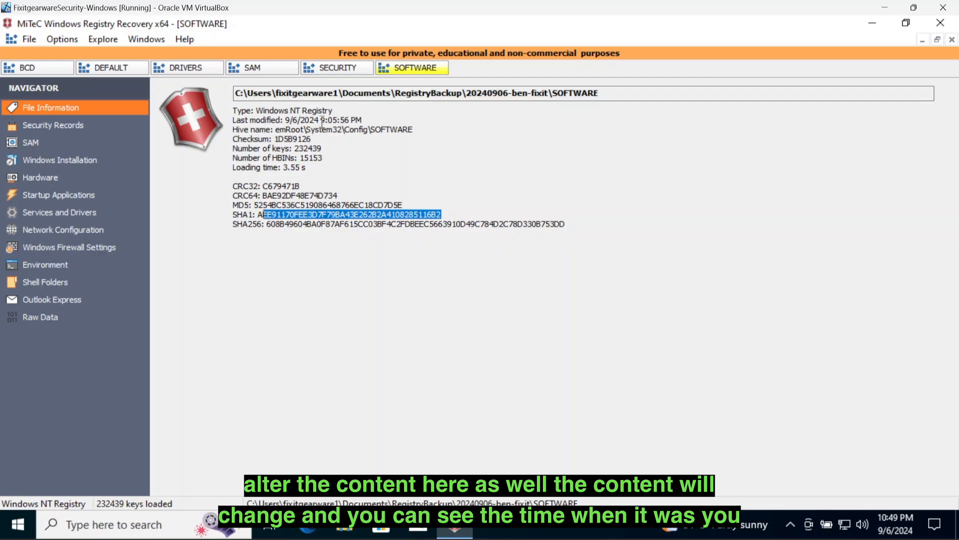
drag(320, 120, 366, 119)
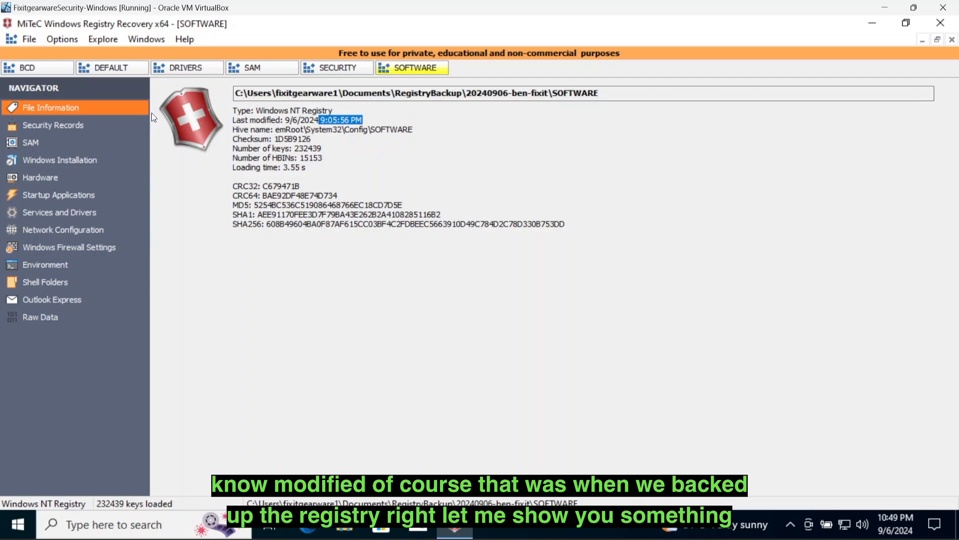
click(334, 70)
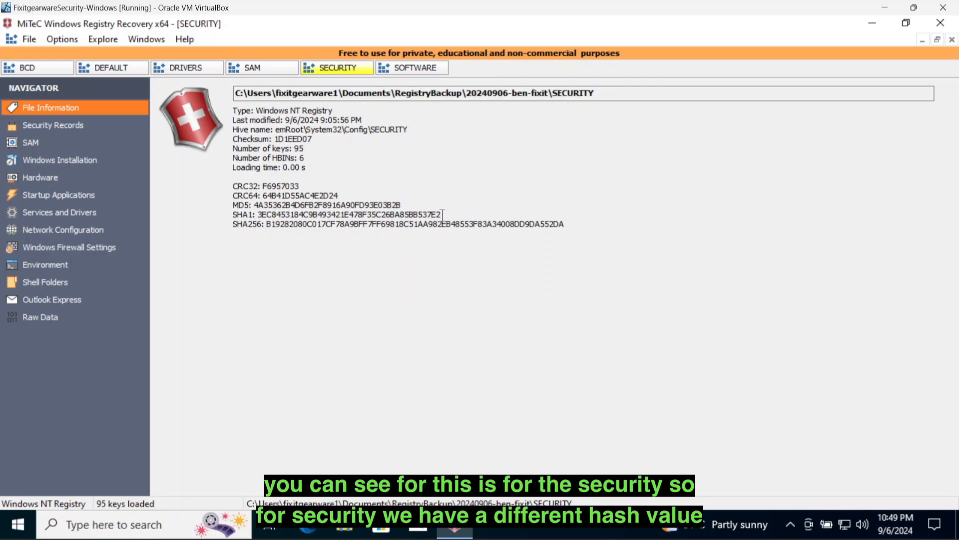
drag(443, 215, 333, 212)
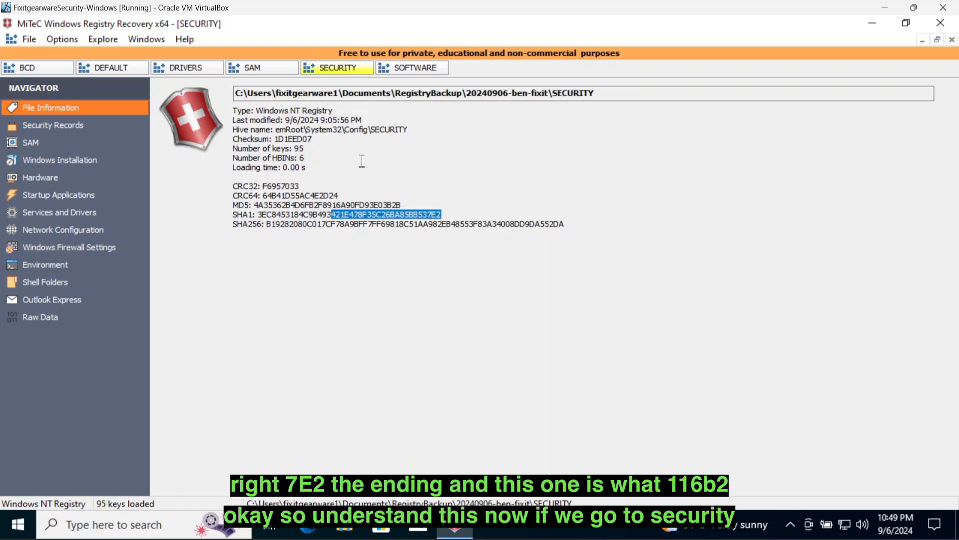
key(ctrl+Tab)
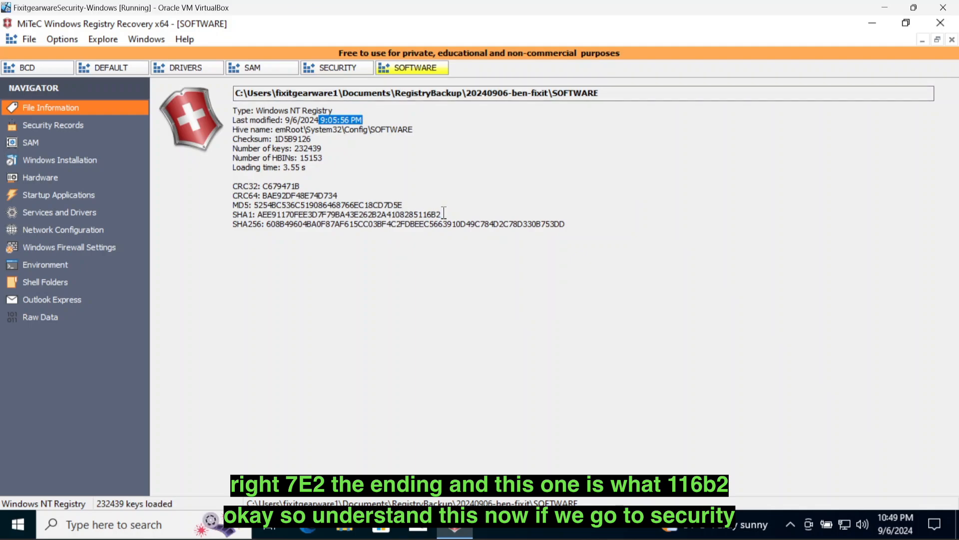
drag(442, 214, 423, 215)
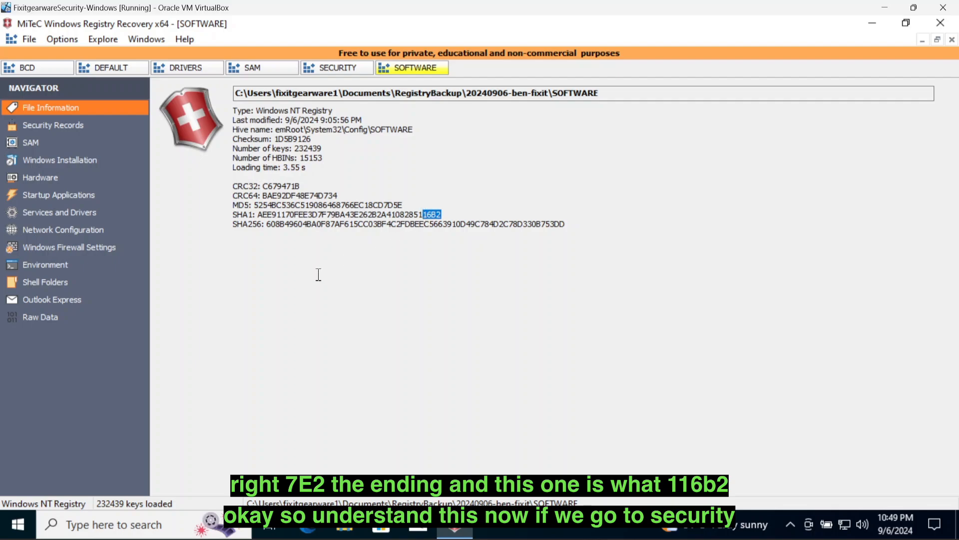
- Inspect the SACL and DACL of security record 000078 in the SOFTWARE hive, and check its SAM section
click(59, 126)
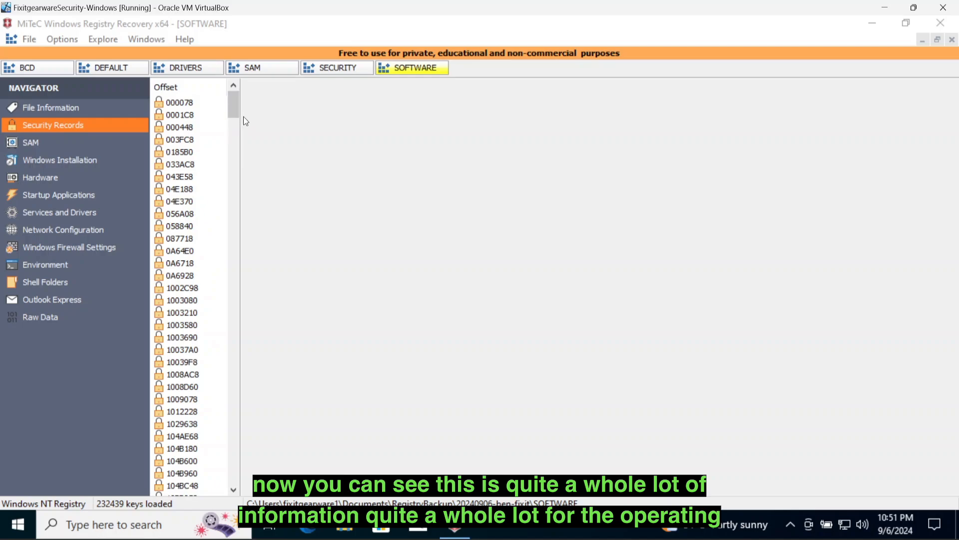
drag(238, 114, 217, 53)
click(180, 102)
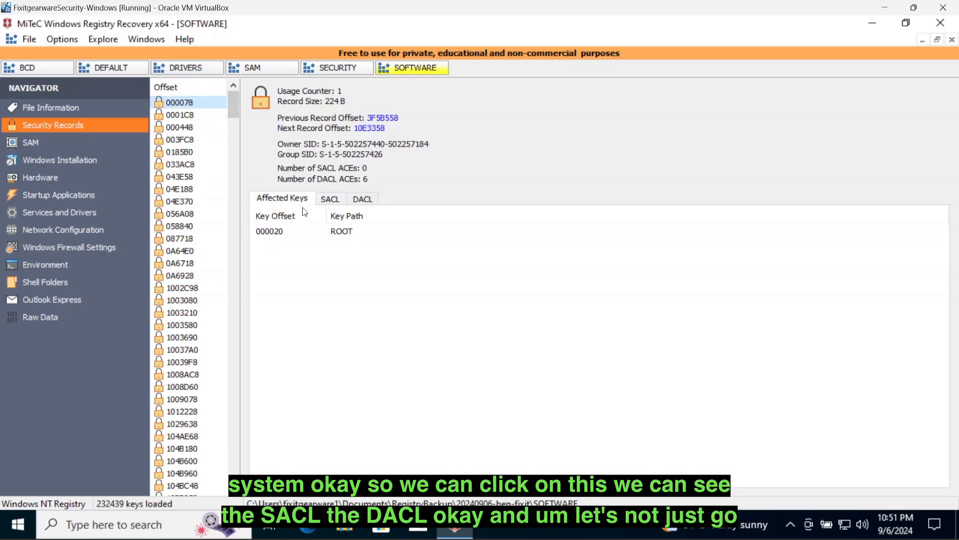
click(333, 199)
click(372, 205)
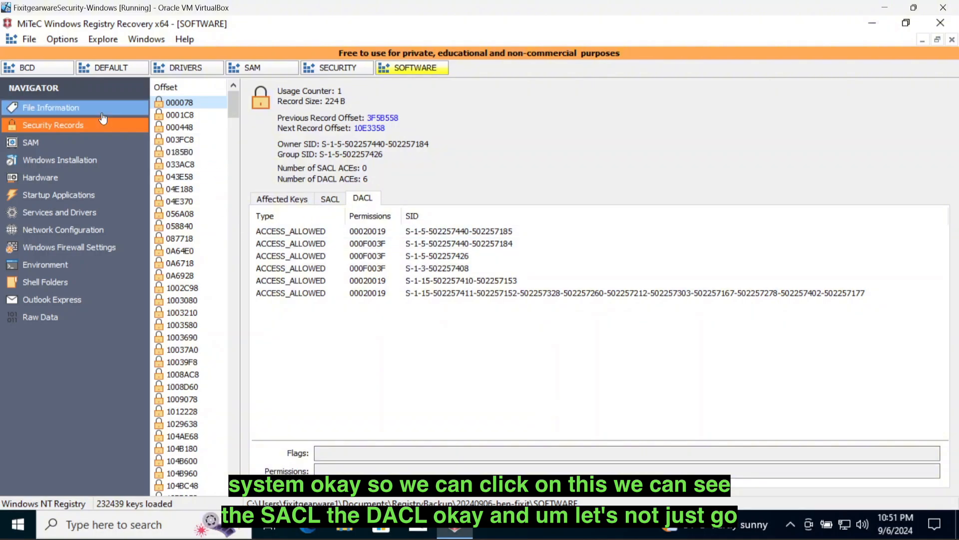
click(33, 146)
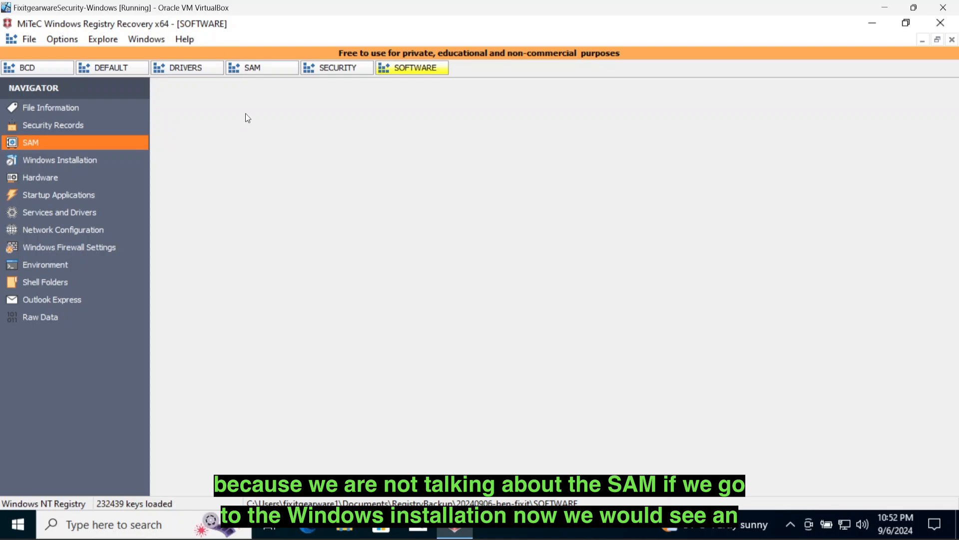
- Review the SOFTWARE hive's Windows installation details, highlighting the owner, product ID and product key, and view the installed software
click(66, 161)
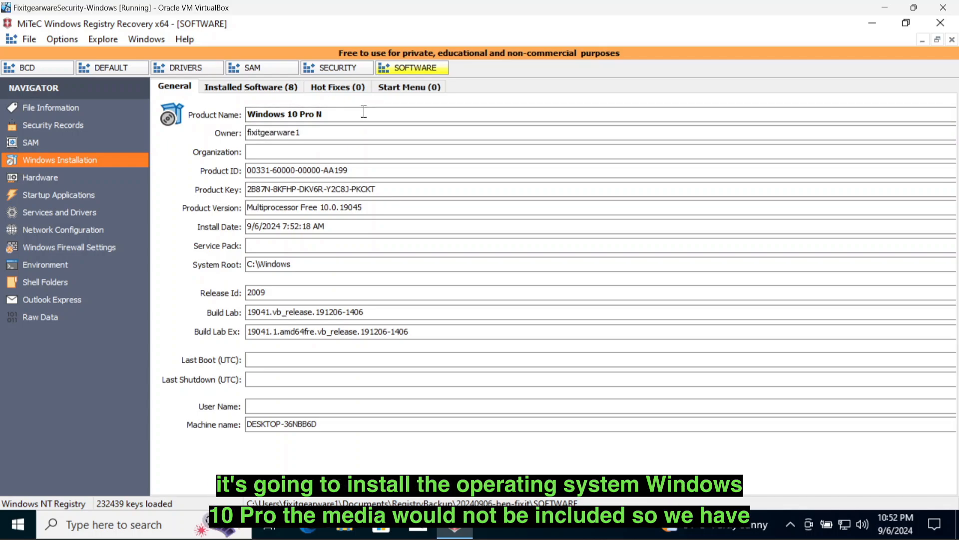
click(322, 113)
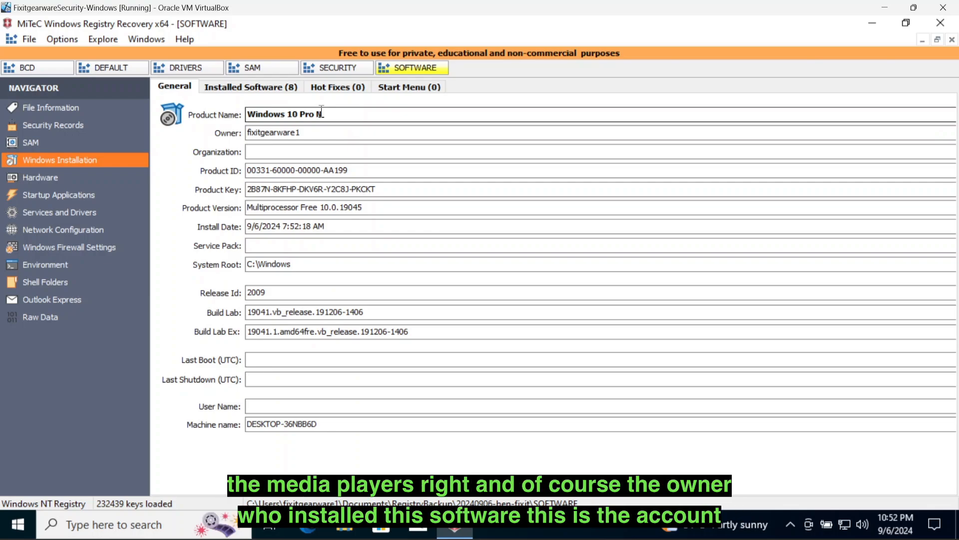
click(303, 132)
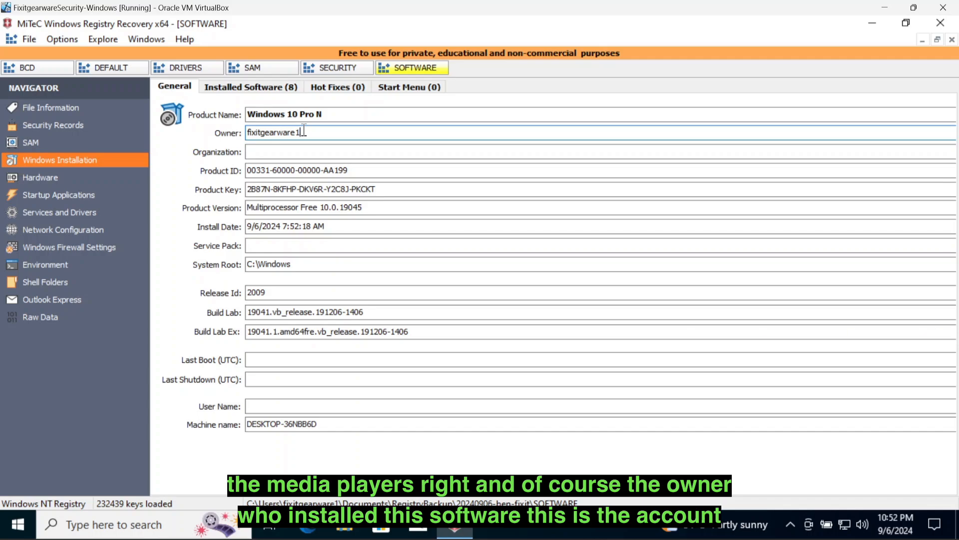
drag(304, 131, 241, 129)
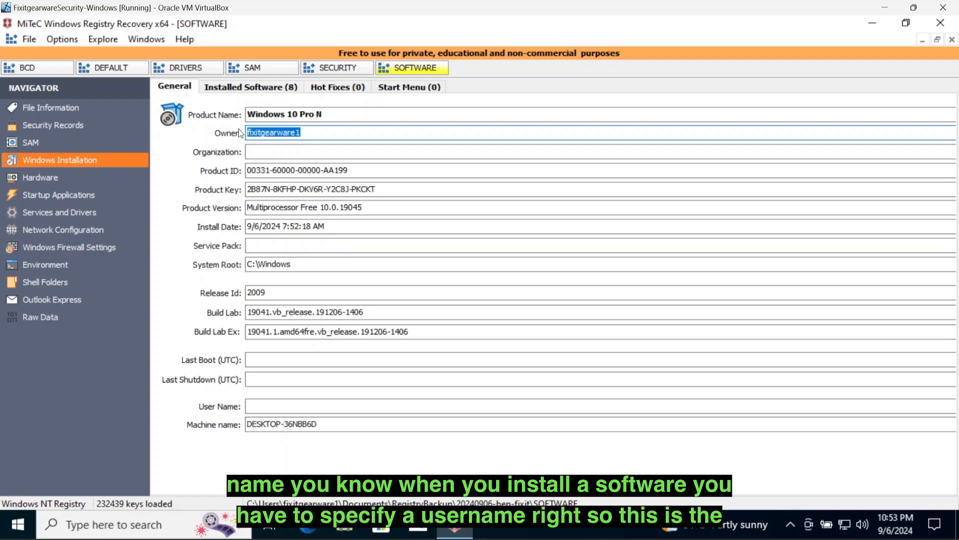
click(310, 132)
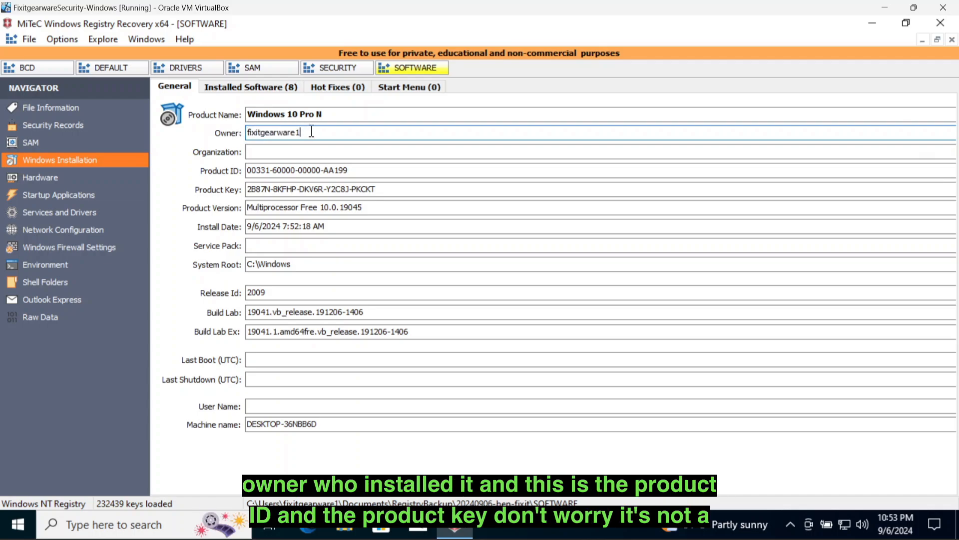
drag(352, 169, 233, 174)
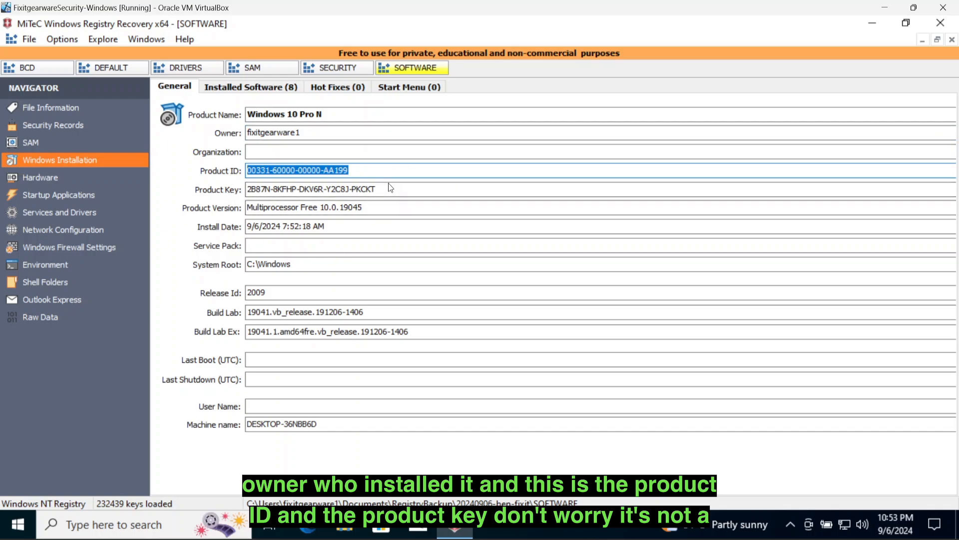
drag(388, 189, 238, 193)
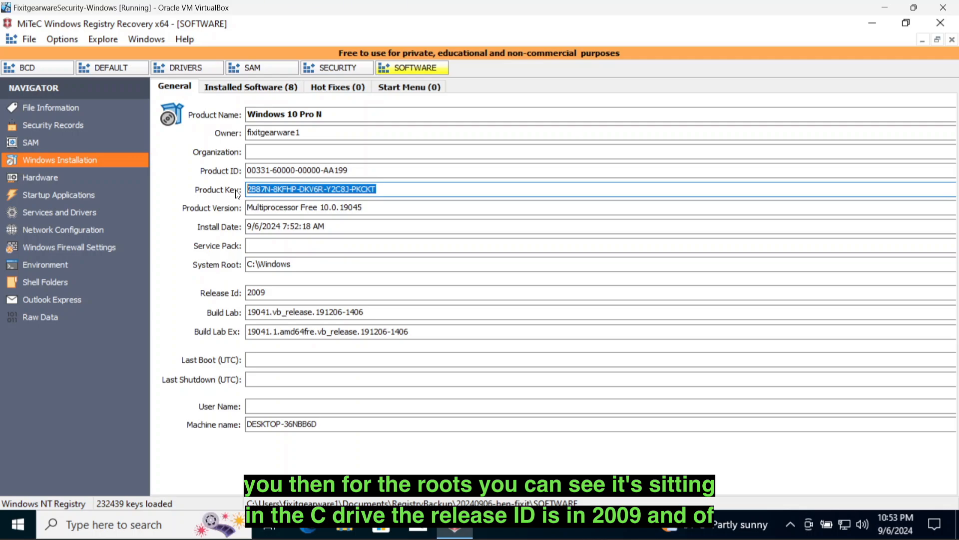
click(316, 268)
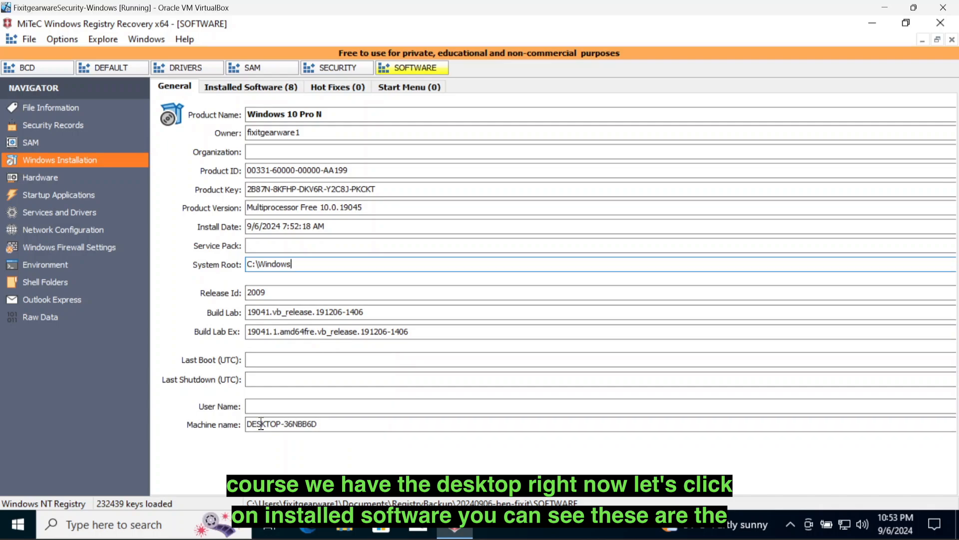
click(251, 88)
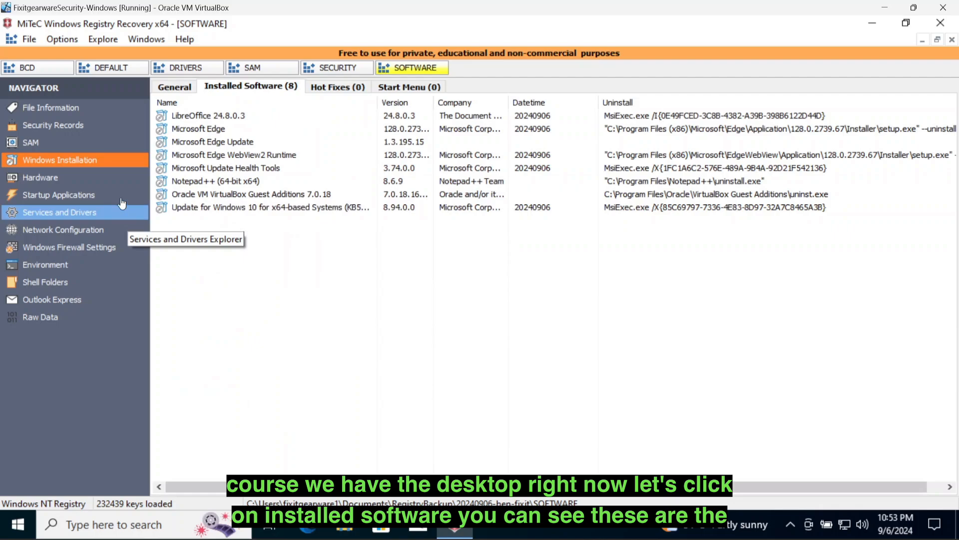
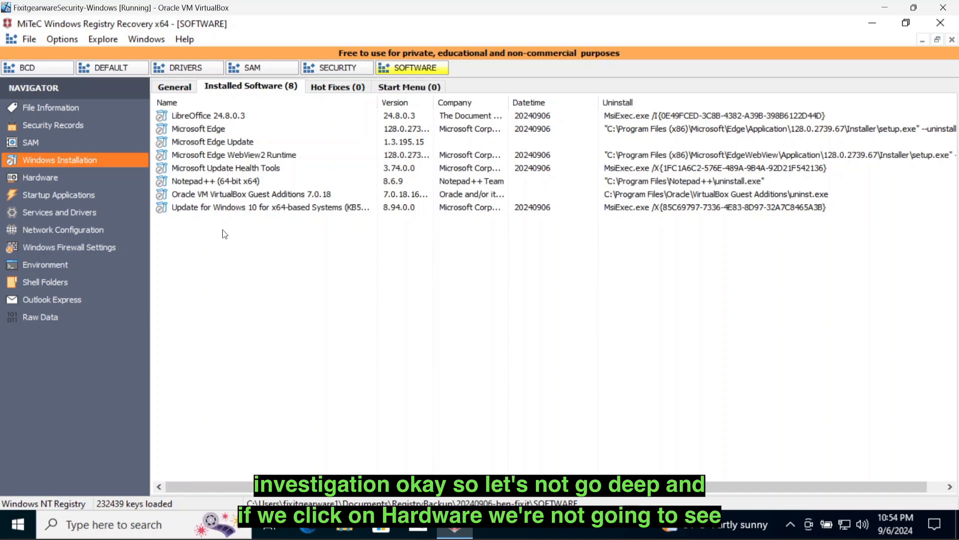
- Check the SOFTWARE hive's hardware section and startup applications, comparing the VBoxTray entry with the hidden system tray icons
click(46, 179)
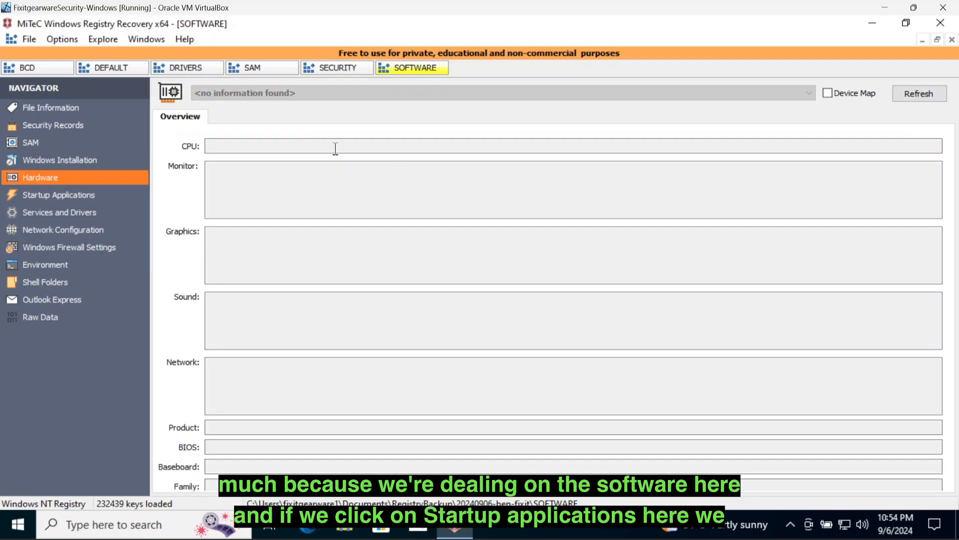
click(53, 196)
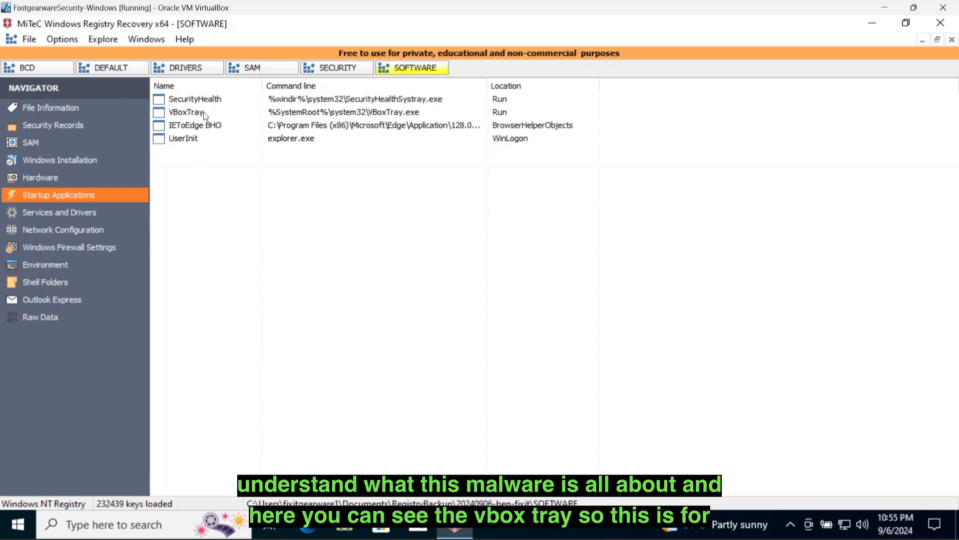
click(791, 524)
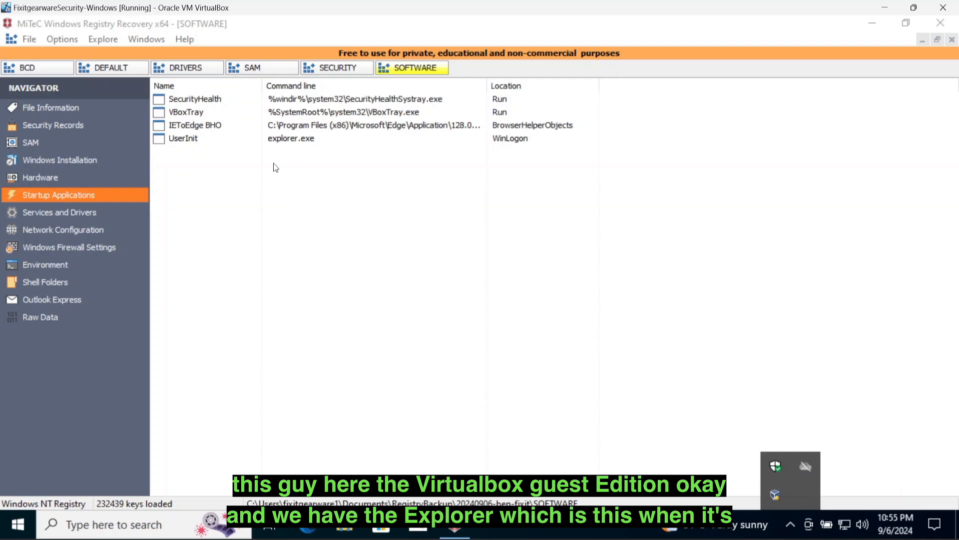
click(223, 169)
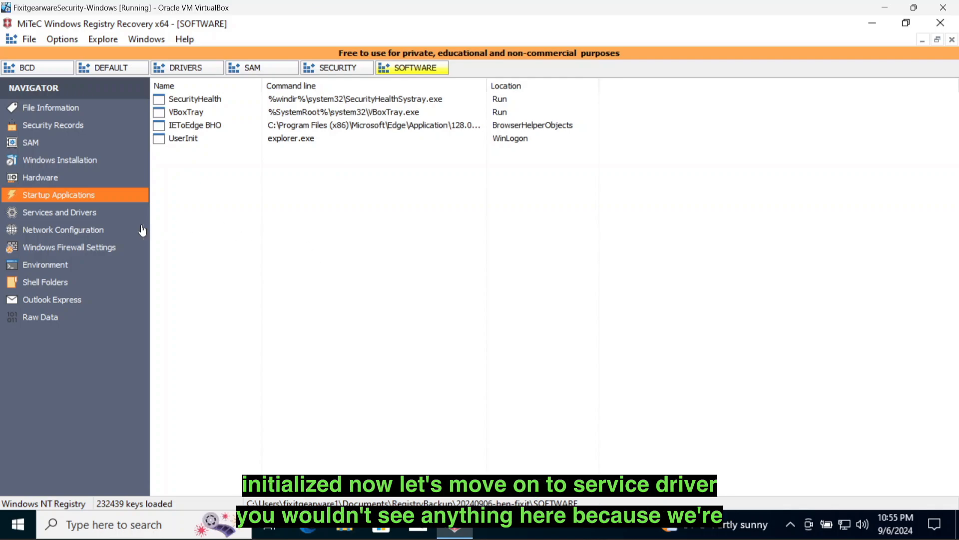
- Check the SOFTWARE hive's services and drivers, network configuration, Windows firewall settings and environment sections
click(71, 215)
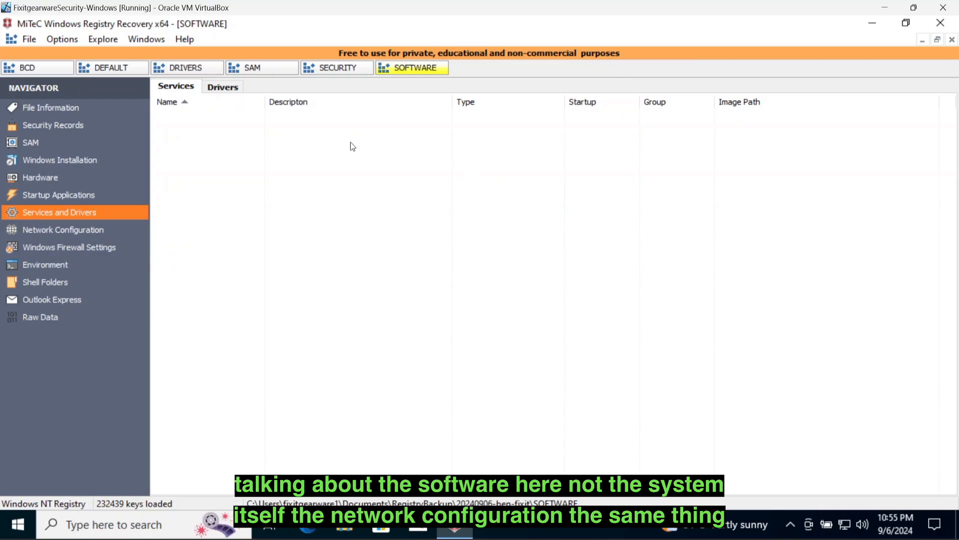
click(84, 236)
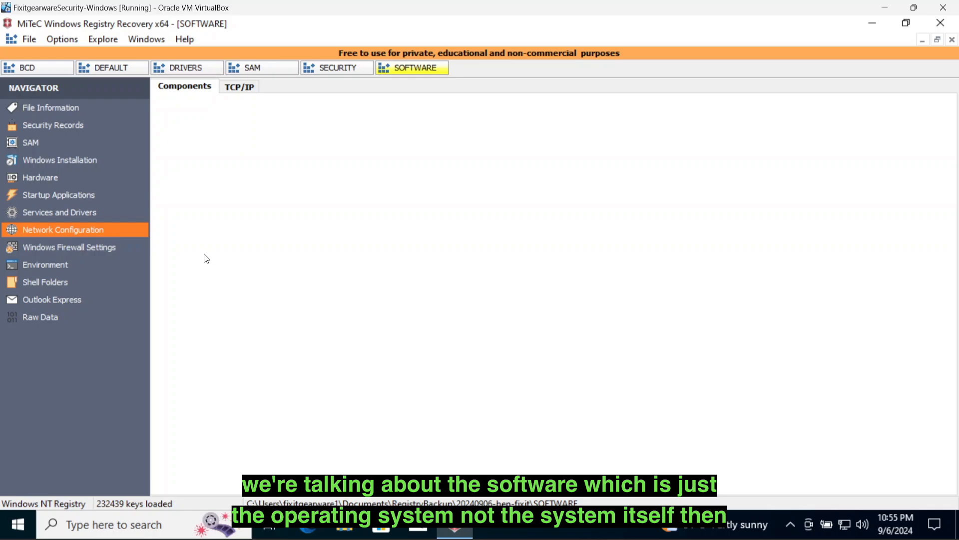
click(96, 252)
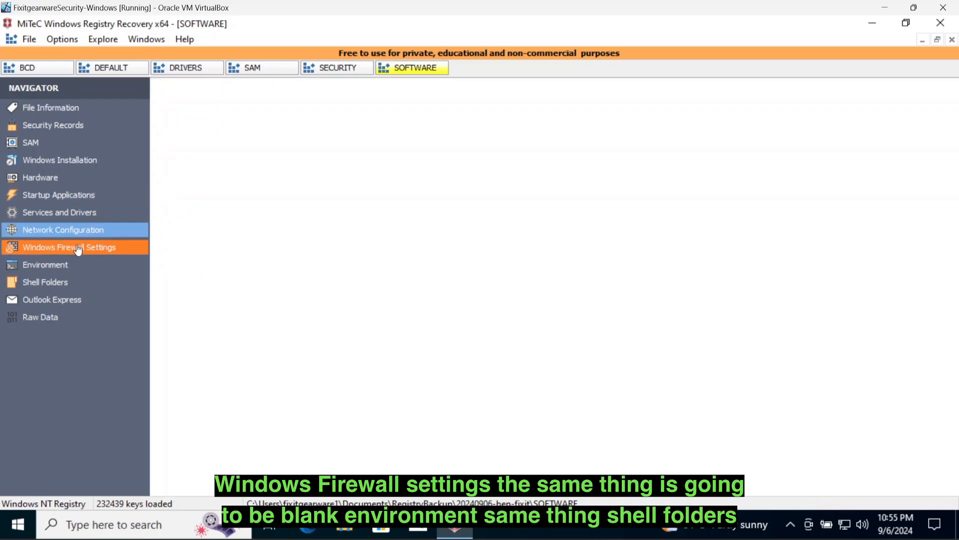
click(35, 271)
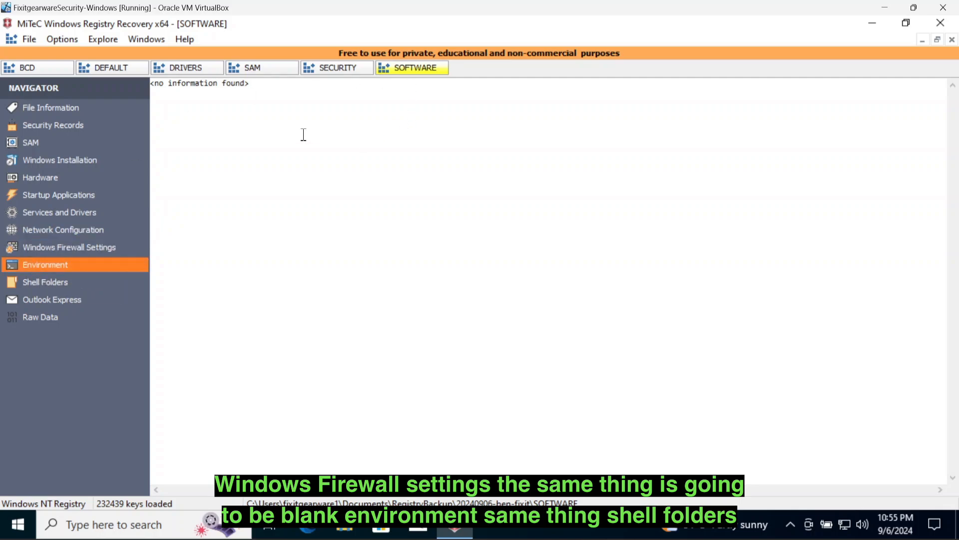
- View the SOFTWARE hive's shell folders and open File Explorer, placing its window so the folder paths can be compared
click(42, 283)
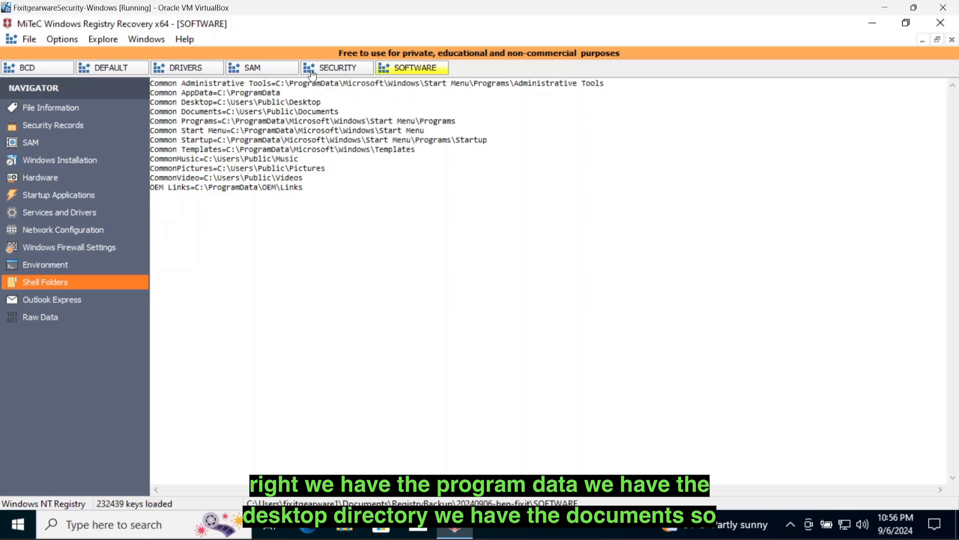
click(345, 531)
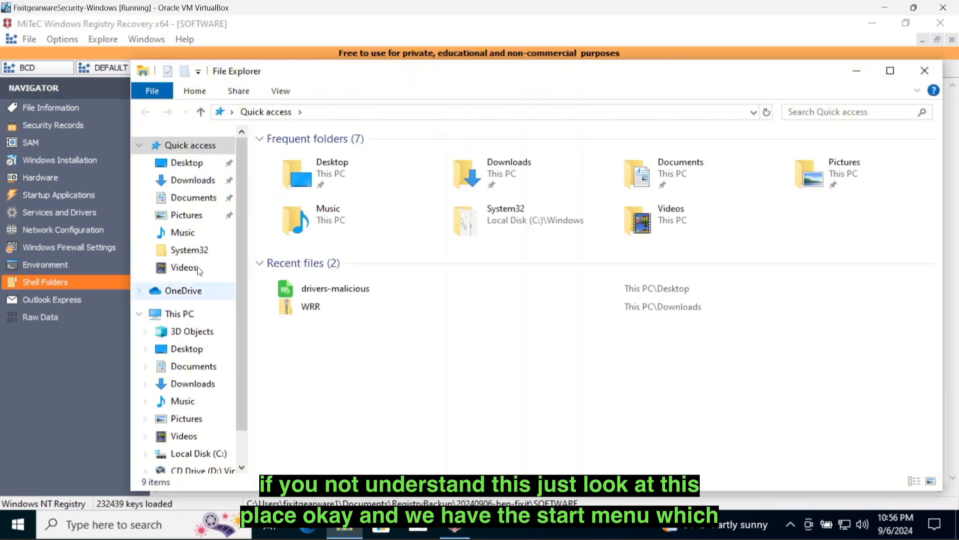
drag(335, 78, 483, 197)
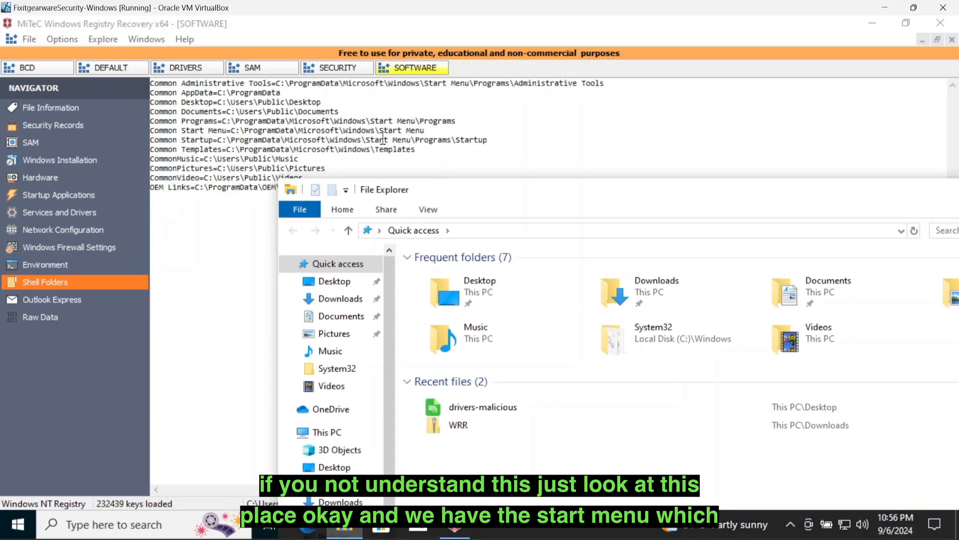
- Compare the SOFTWARE hive's shell folder paths with the Start menu and File Explorer folders, moving the Explorer window clear of the OEM Links entry
click(18, 521)
click(18, 521)
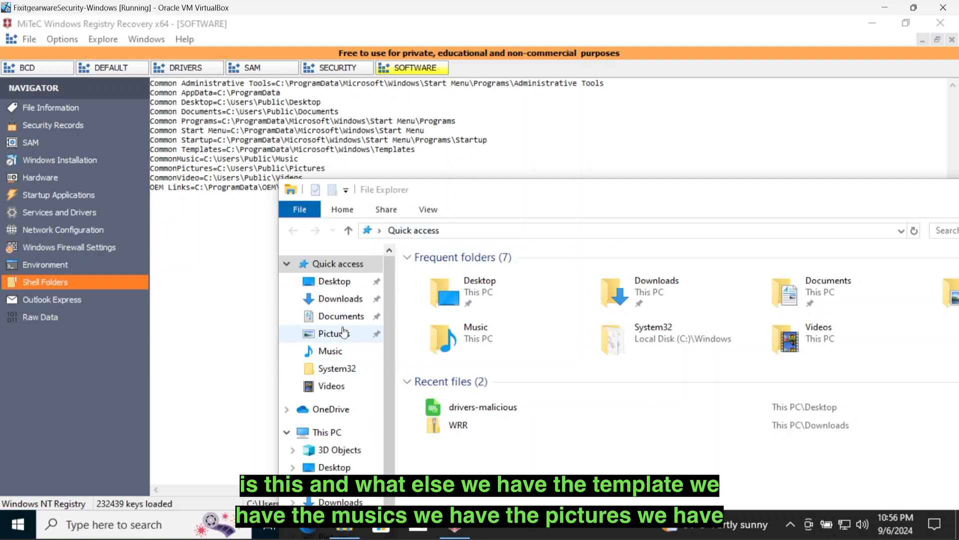
mouse_move(493, 190)
mouse_down()
mouse_move(486, 223)
mouse_move(494, 195)
mouse_up()
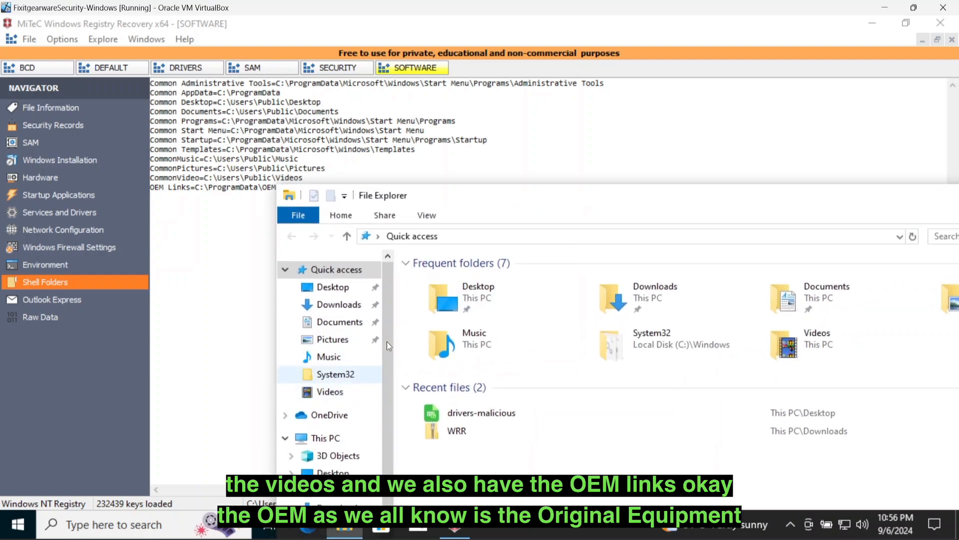
drag(474, 199, 520, 100)
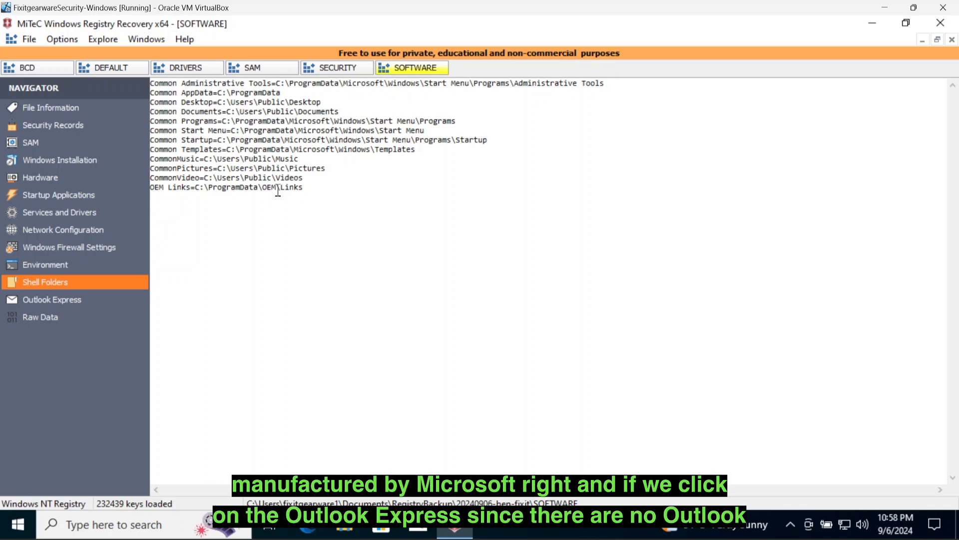
- View the SOFTWARE hive's Outlook Express section and the default value of the Notepad++ key in its raw data
click(74, 300)
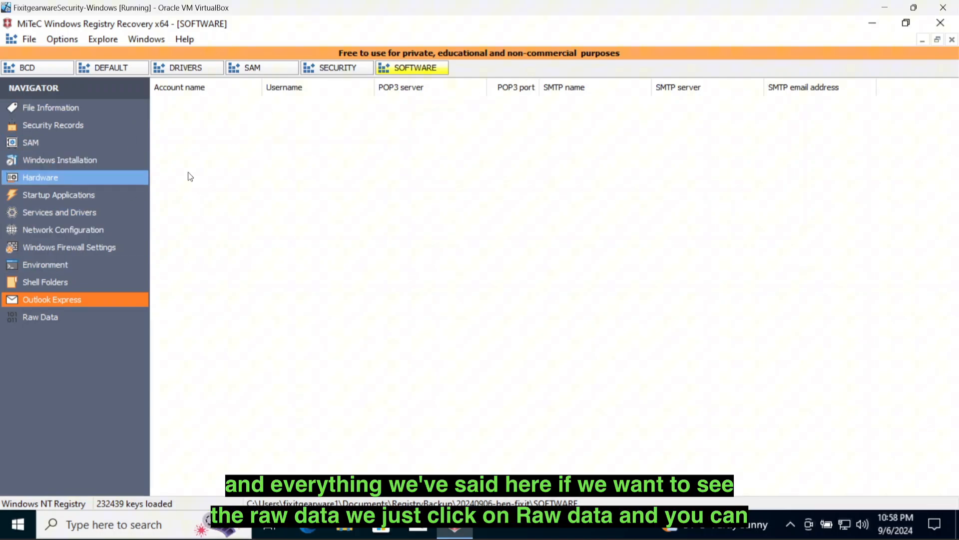
click(46, 318)
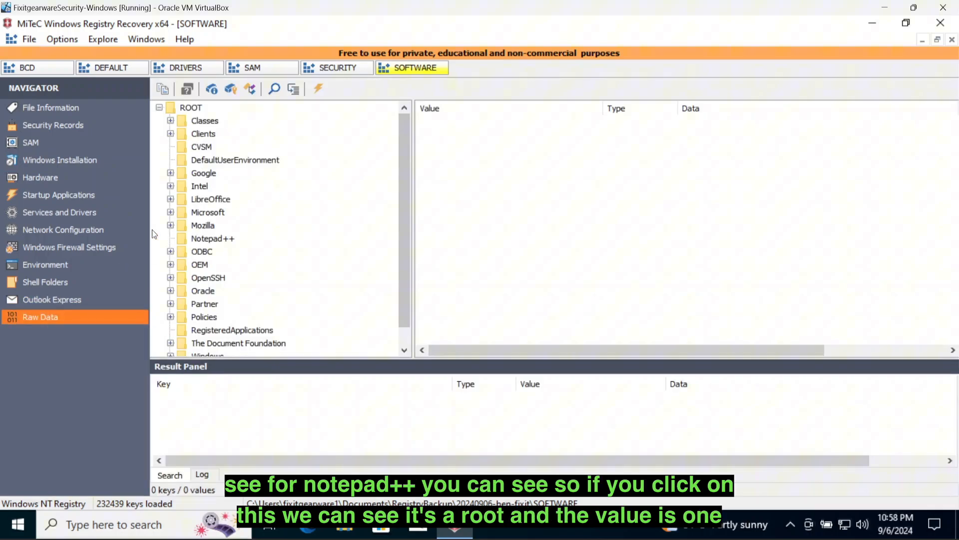
click(215, 238)
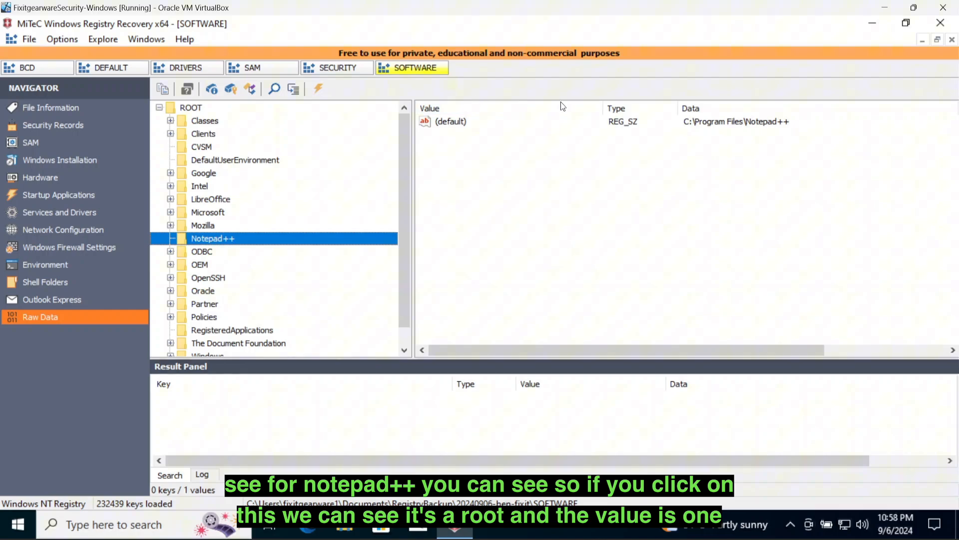
click(533, 126)
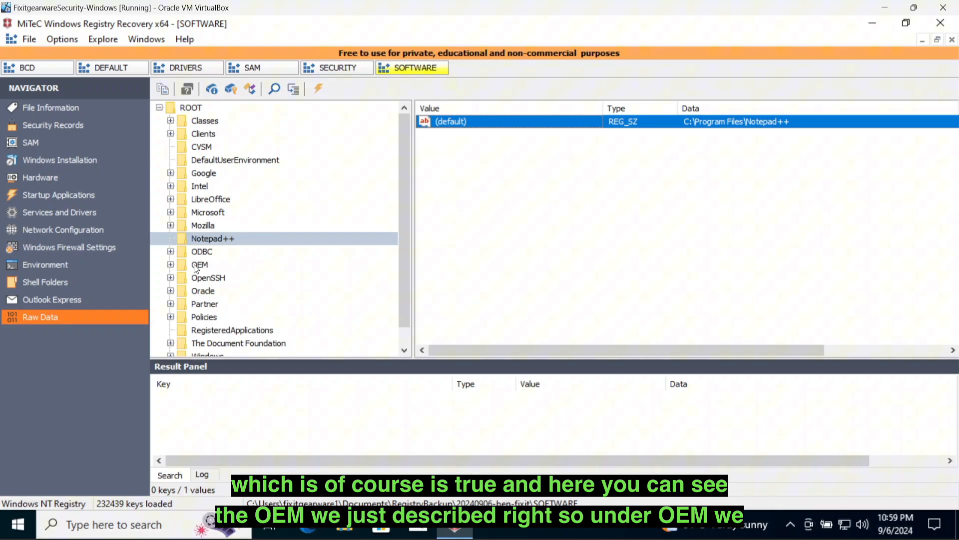
- Expand the OEM key in the raw data and inspect ProvisionState under ADC's CarrierId and DeviceSpecific under Cellular
click(171, 266)
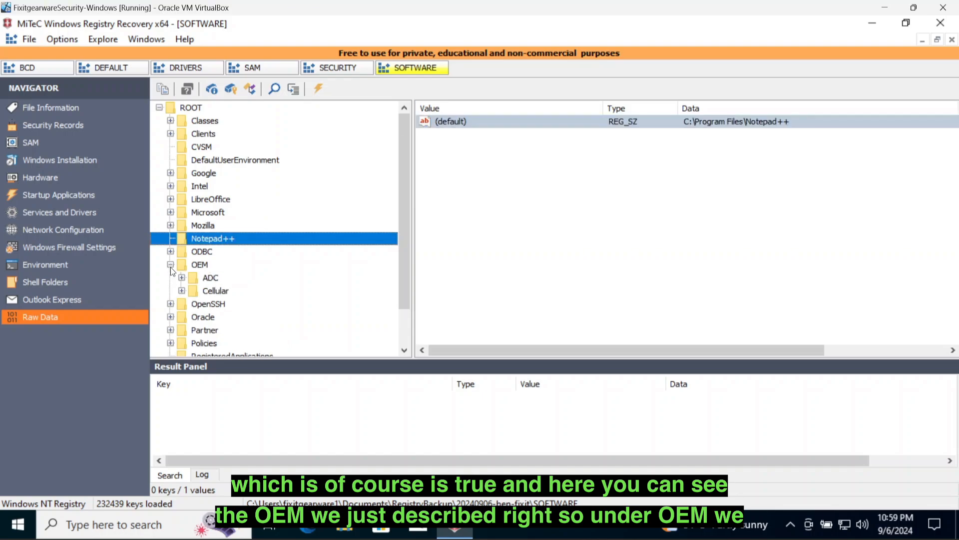
click(203, 266)
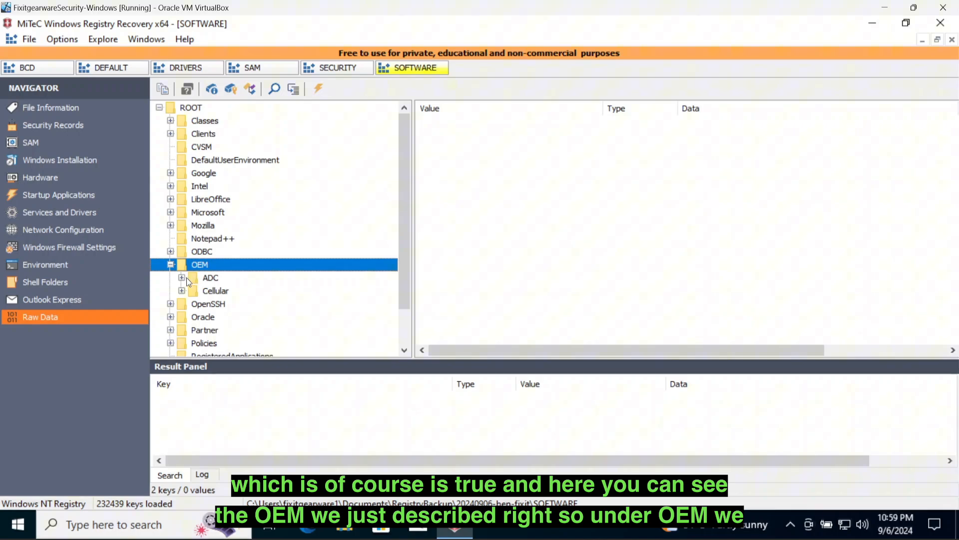
click(182, 277)
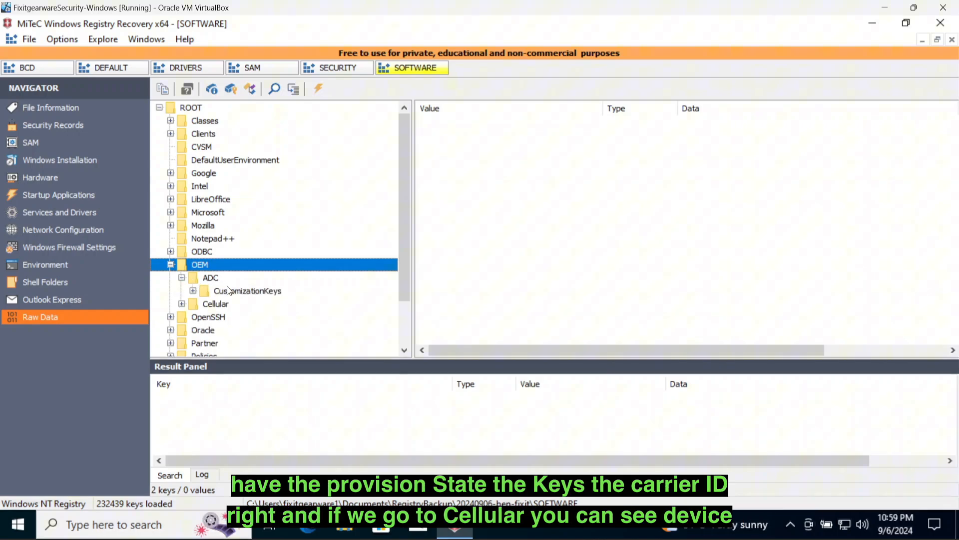
click(193, 291)
click(227, 293)
click(203, 303)
scroll(228, 302, down, 2)
click(242, 255)
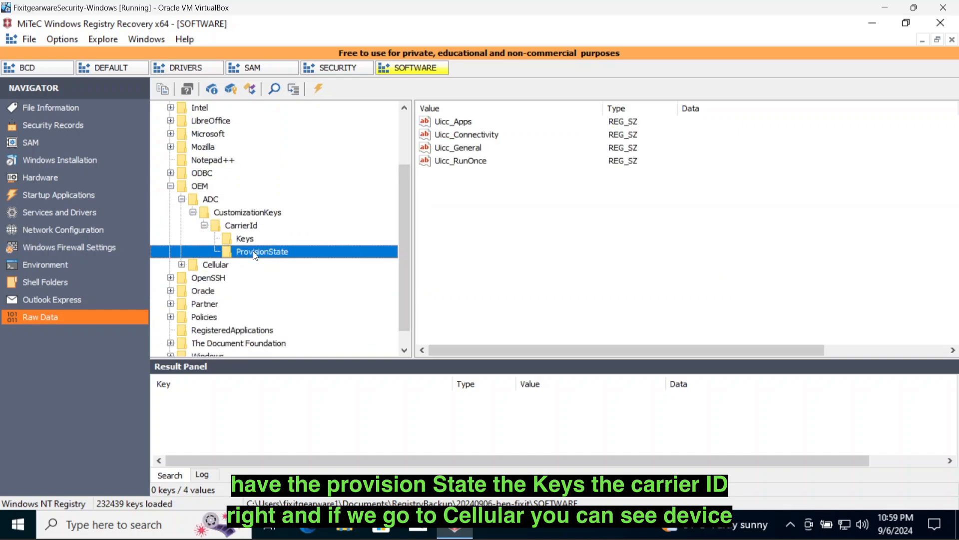
click(182, 265)
click(235, 278)
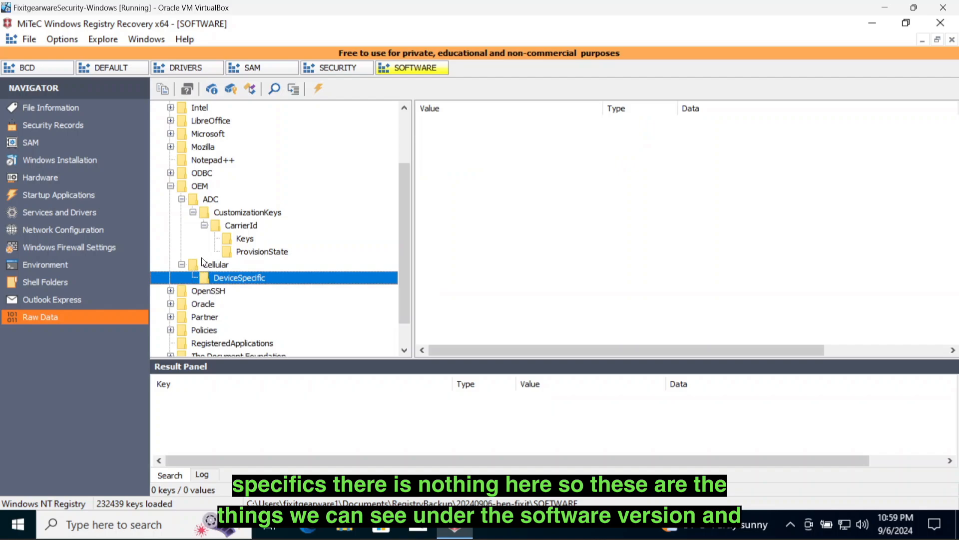
scroll(260, 191, up, 2)
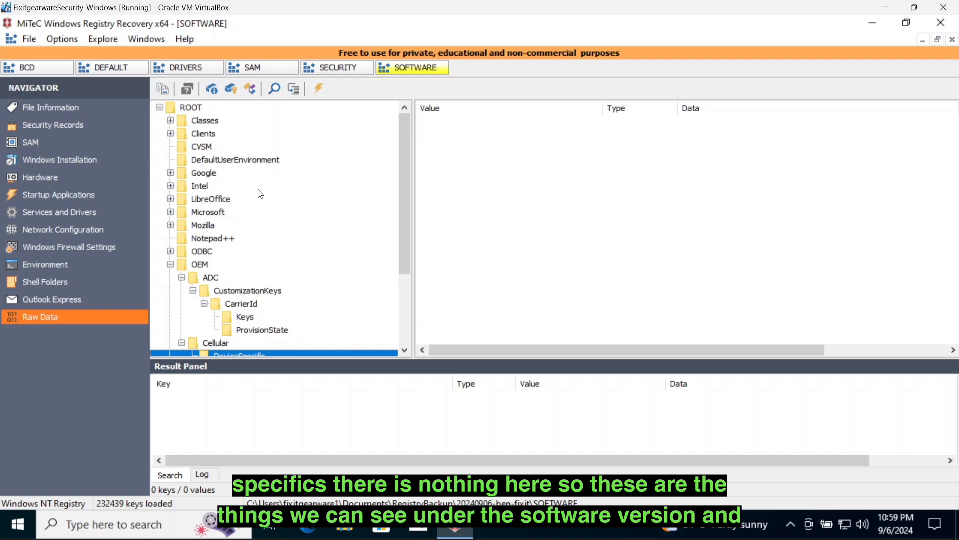
- Look at the raw data's Go To Path dialog and its Search options for keys, values and data, cancelling both
click(294, 90)
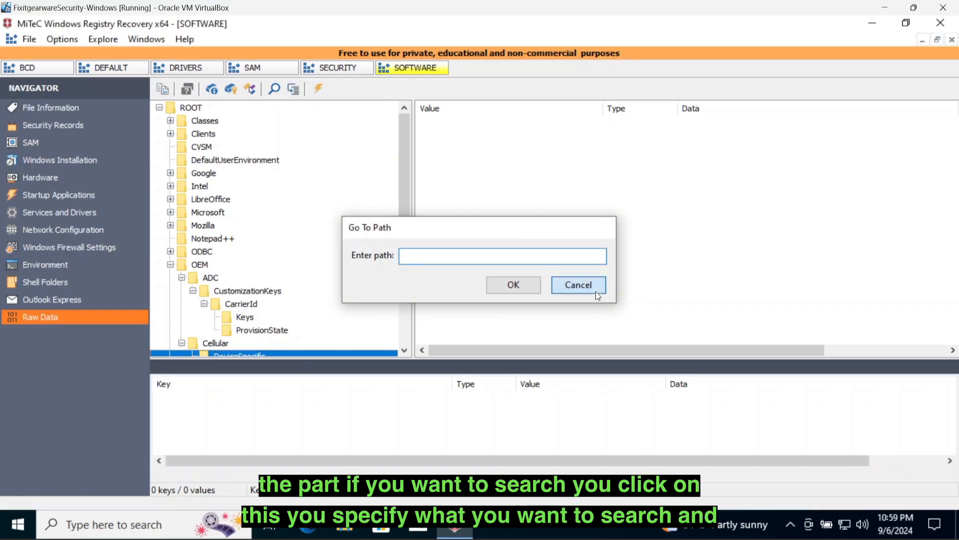
click(579, 286)
click(276, 89)
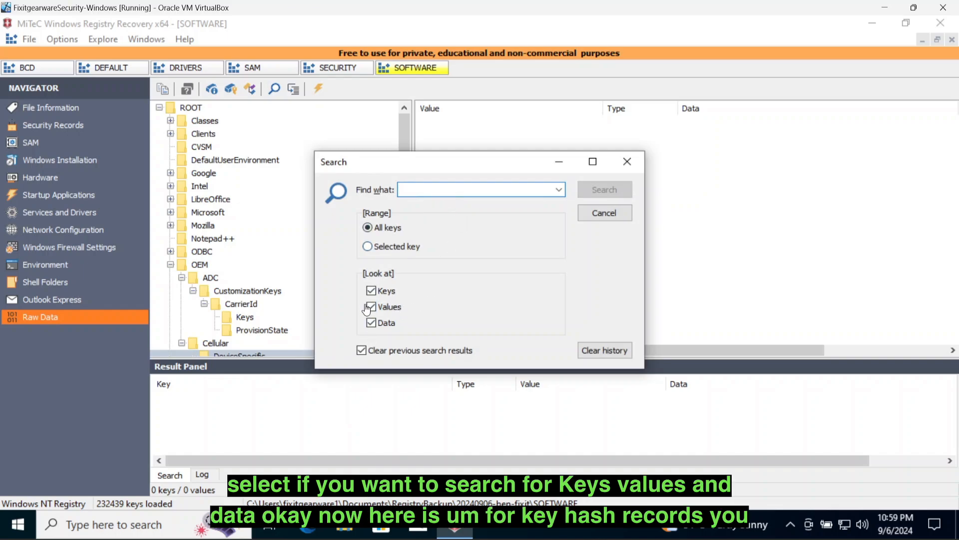
click(601, 214)
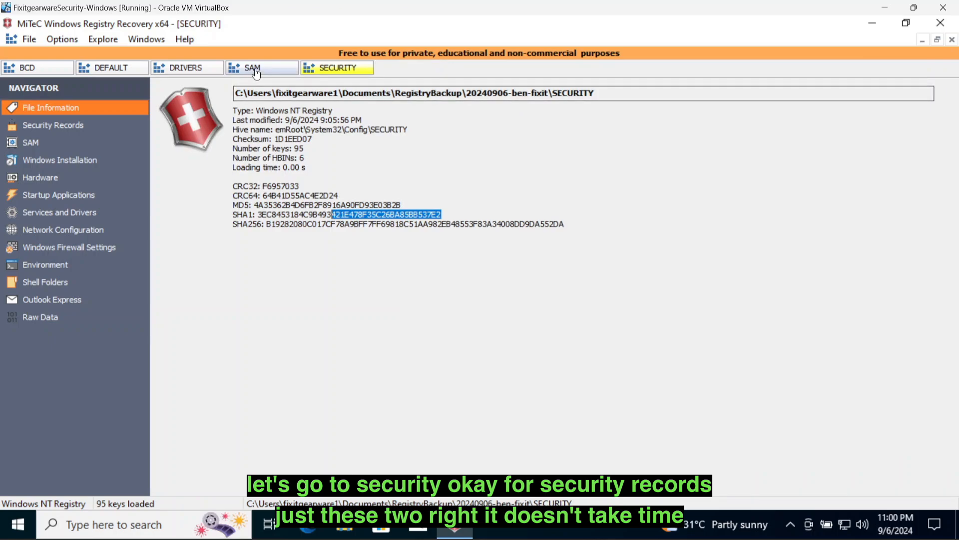
- Check the SECURITY hive's security records, SAM, Windows installation, hardware and startup applications sections
click(48, 129)
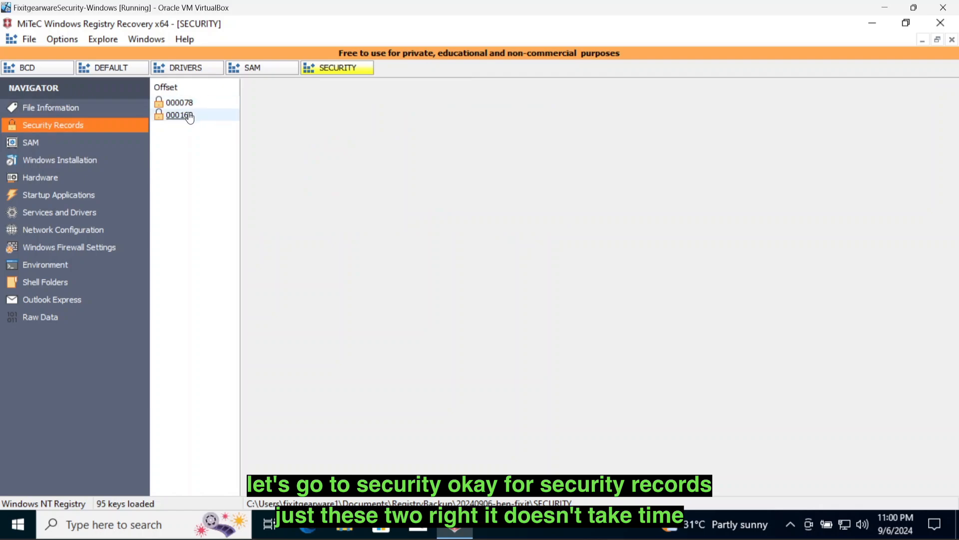
click(35, 143)
click(42, 161)
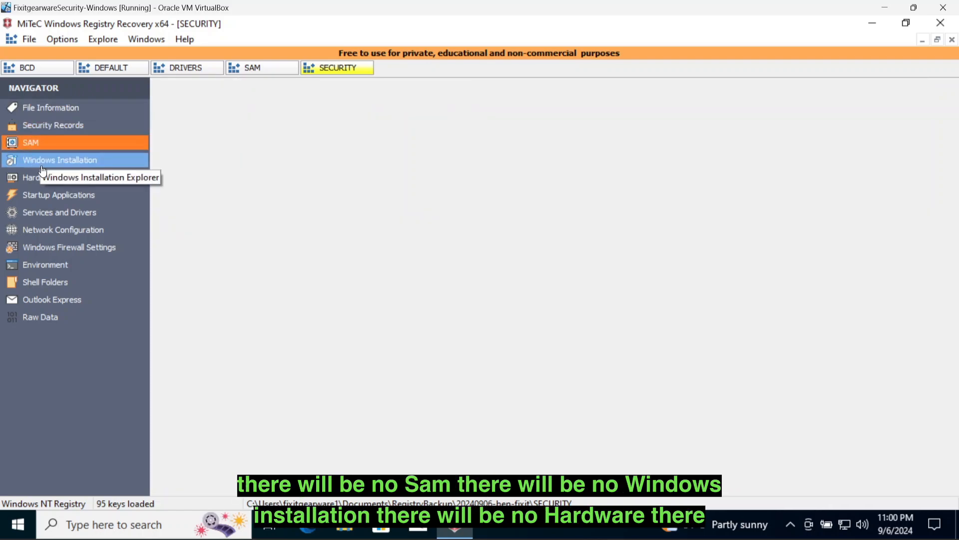
click(45, 180)
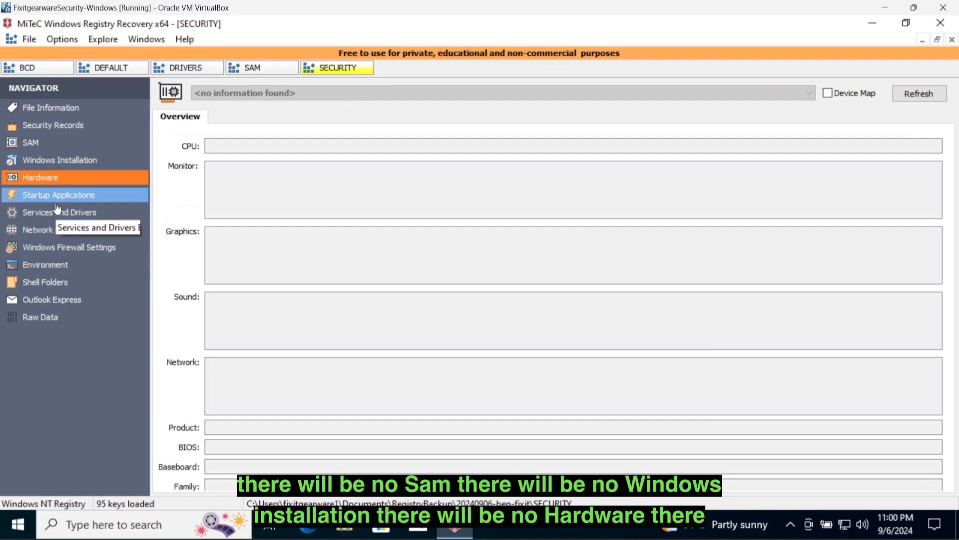
click(57, 200)
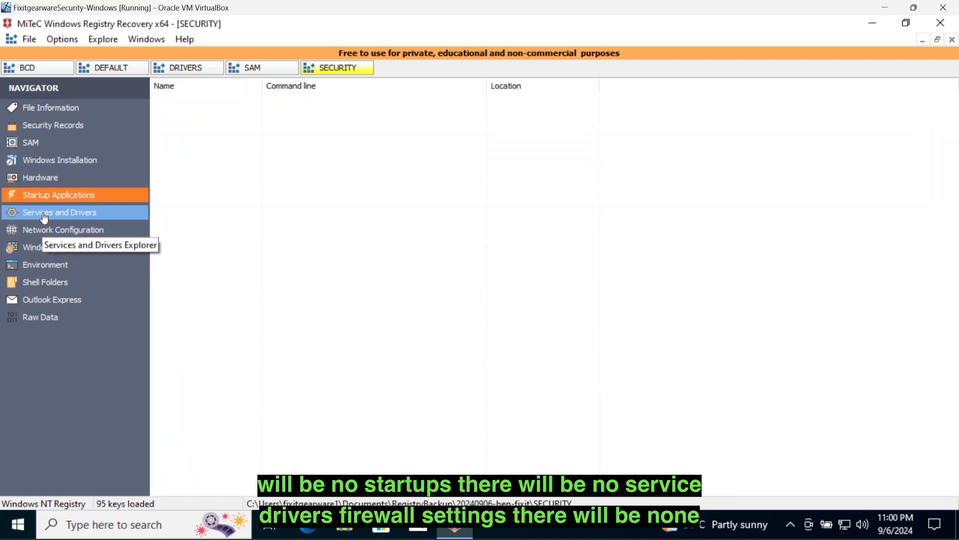
- Check the SECURITY hive's services and drivers, firewall, environment and shell folders sections, and close the hive
click(44, 216)
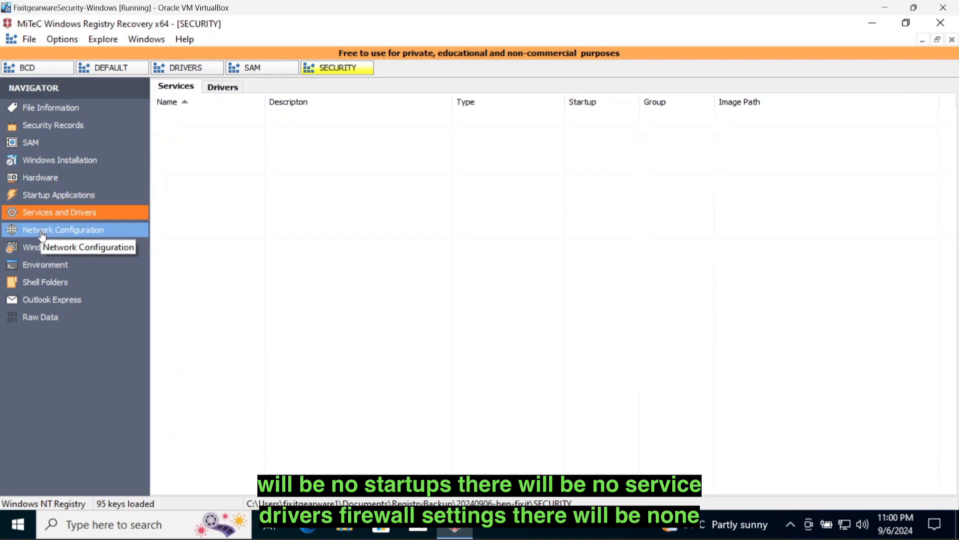
click(40, 248)
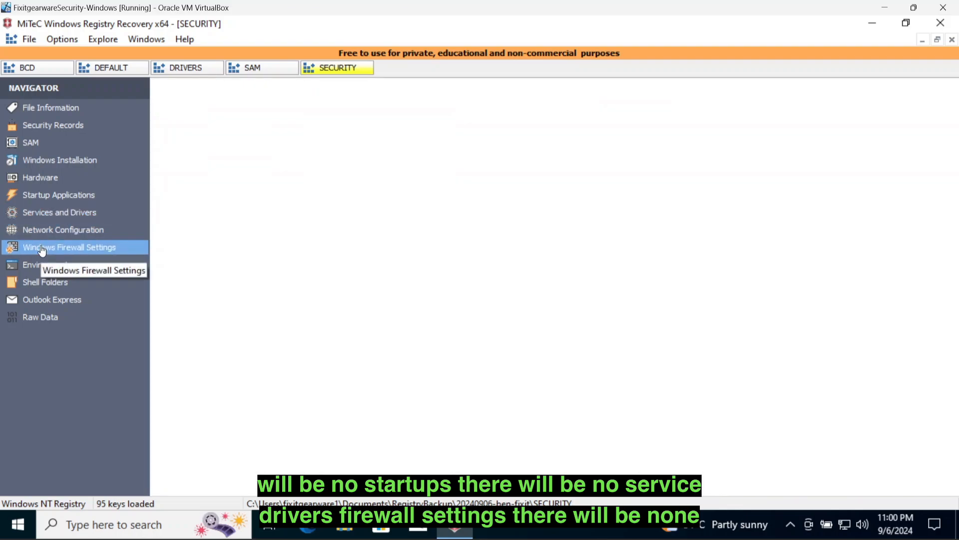
click(25, 266)
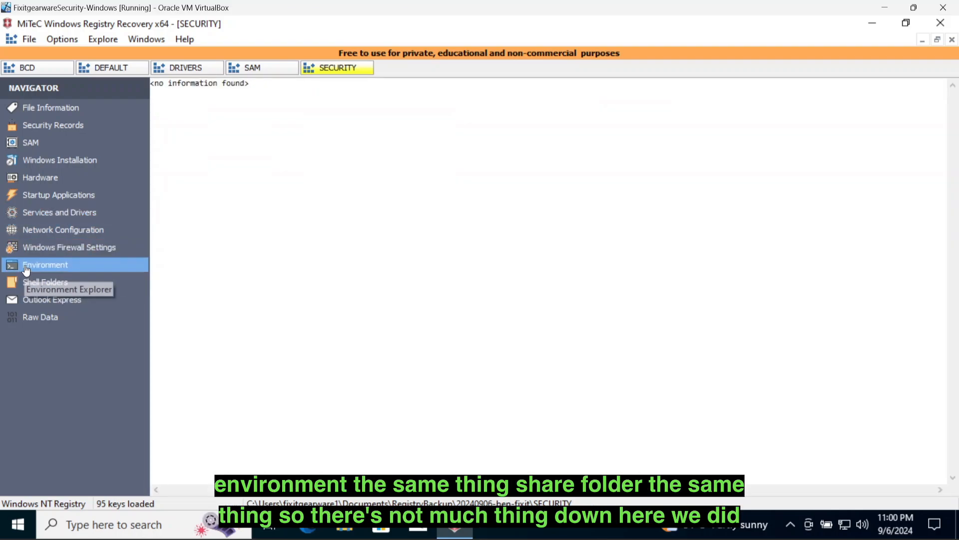
click(36, 288)
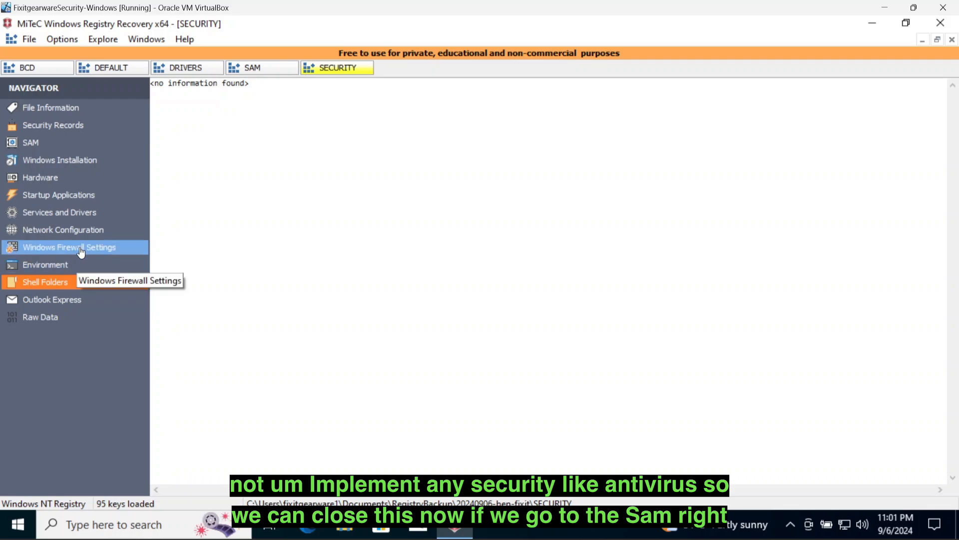
click(953, 40)
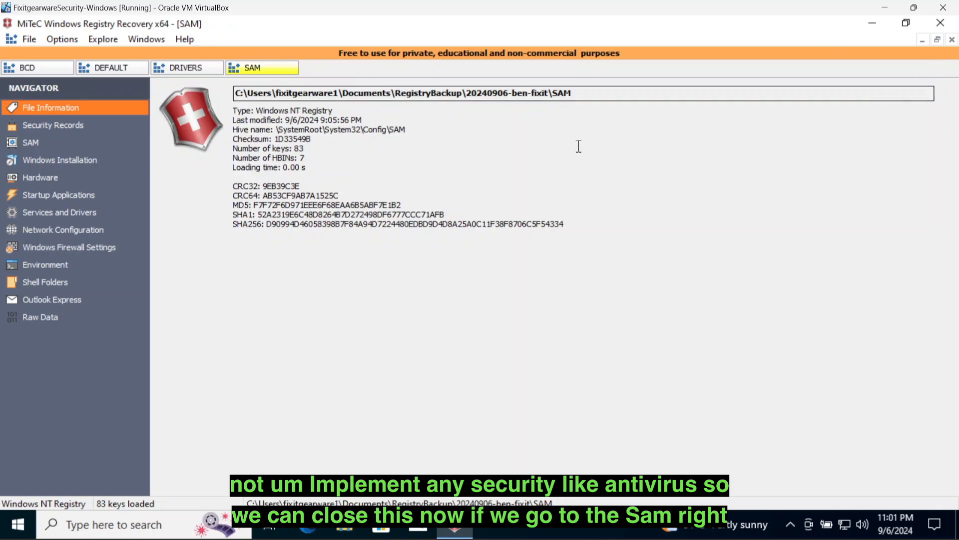
- Review the SAM hive's file hashes and security records, and view its machine SID and SYSKEY details
click(240, 70)
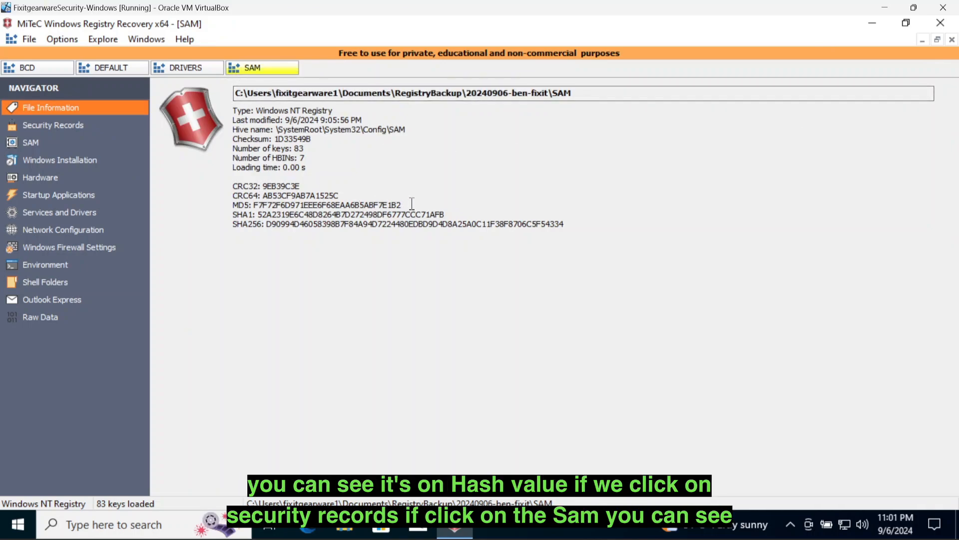
click(45, 127)
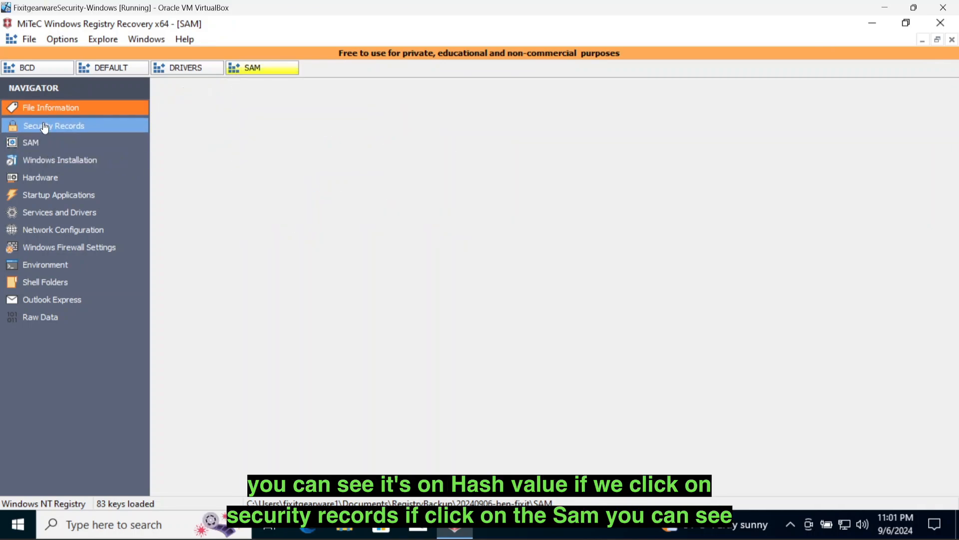
click(129, 142)
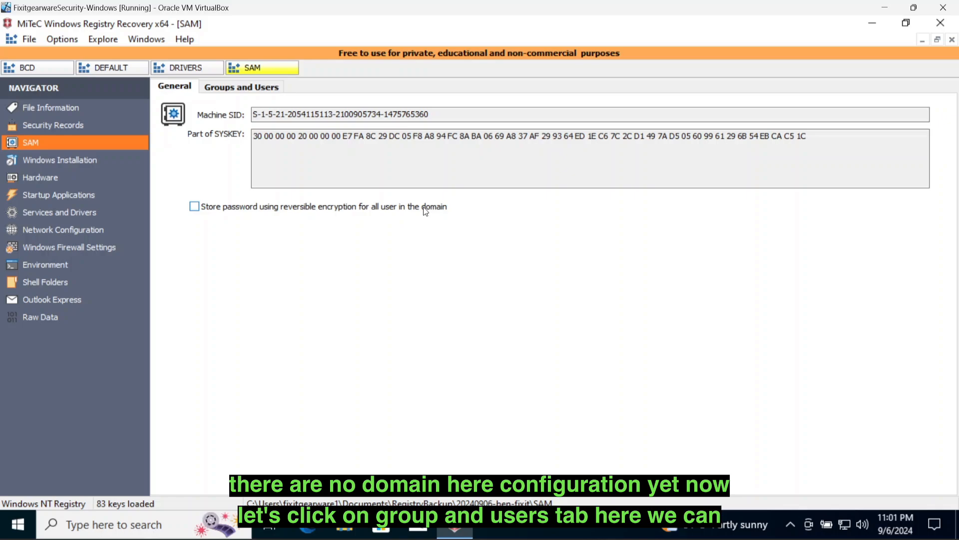
- Compare the properties of the fixitgearware1 and fixitgearwarestudent accounts among the SAM hive's users, and list its built-in groups
click(253, 89)
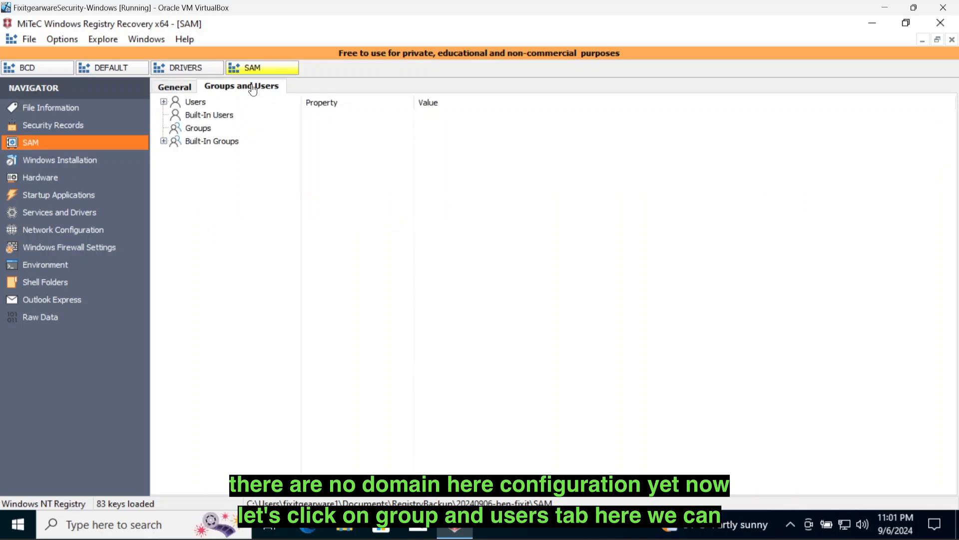
click(163, 102)
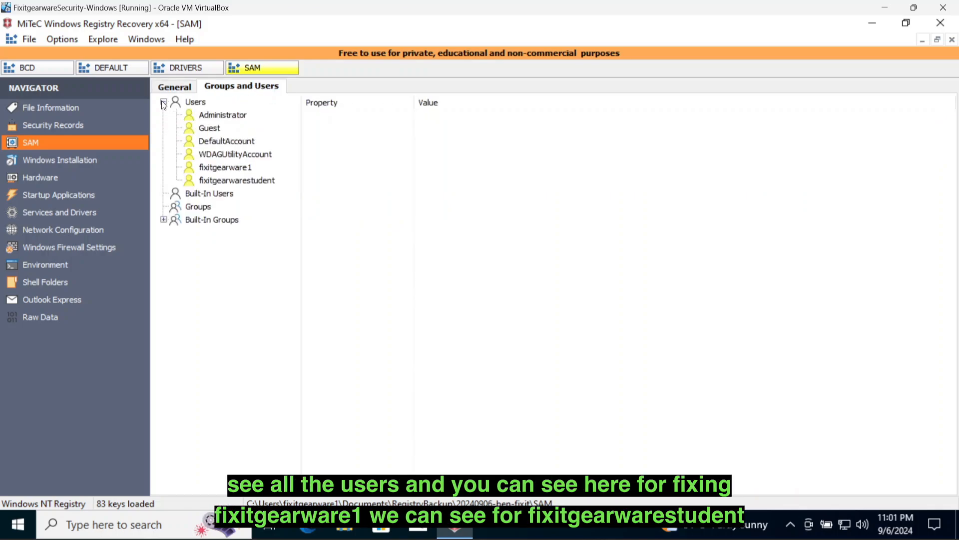
click(228, 169)
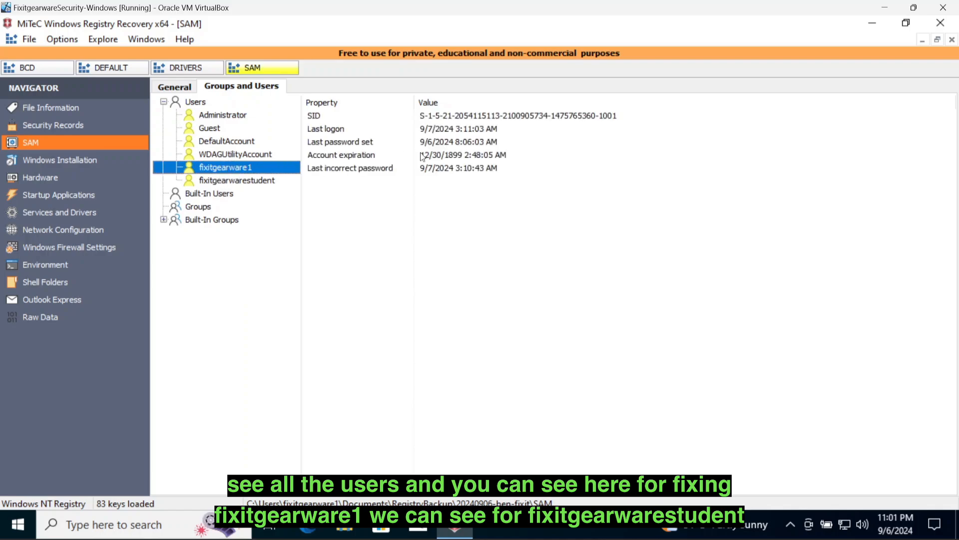
click(246, 182)
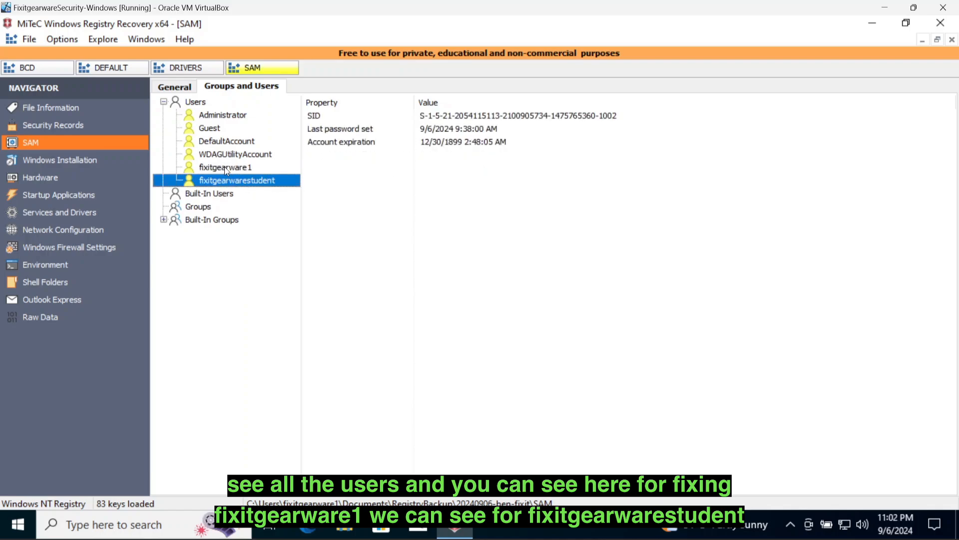
click(228, 165)
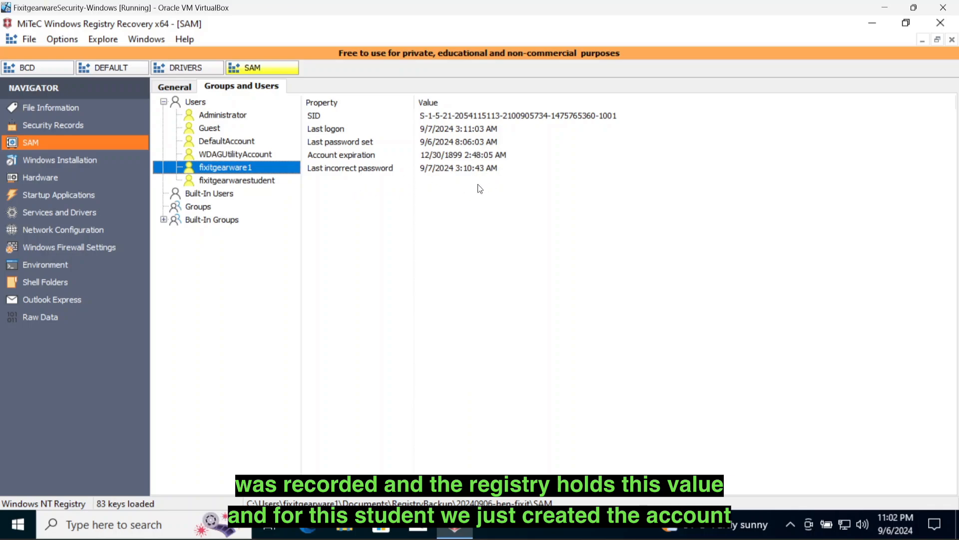
click(242, 183)
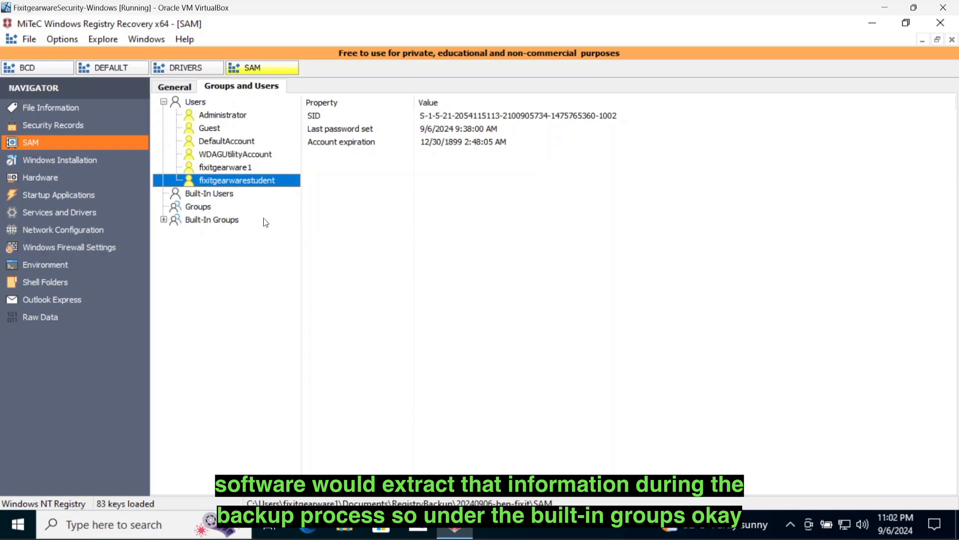
click(164, 220)
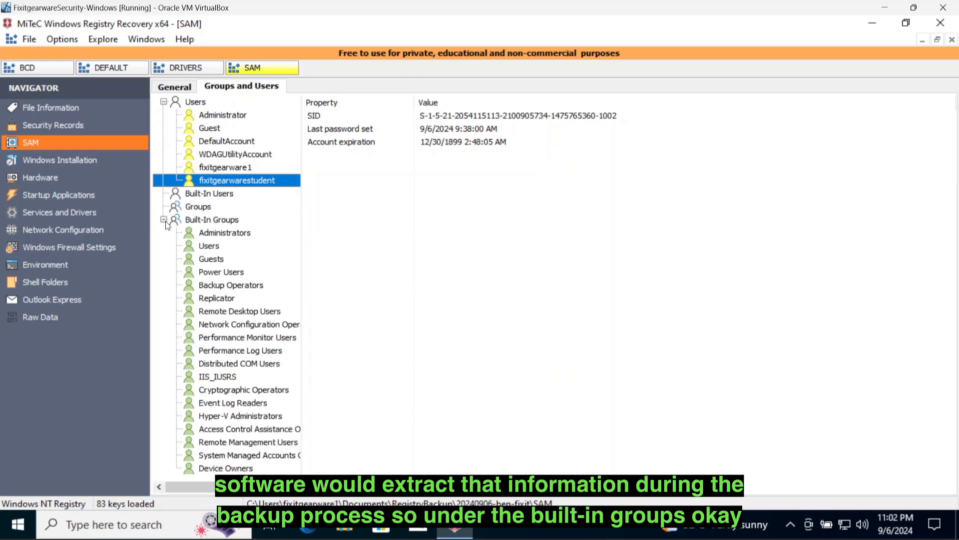
- View the properties of the built-in Administrators, Users, Remote Desktop Users and Remote Management Users groups in the SAM hive
scroll(281, 240, right, 1)
scroll(282, 240, left, 1)
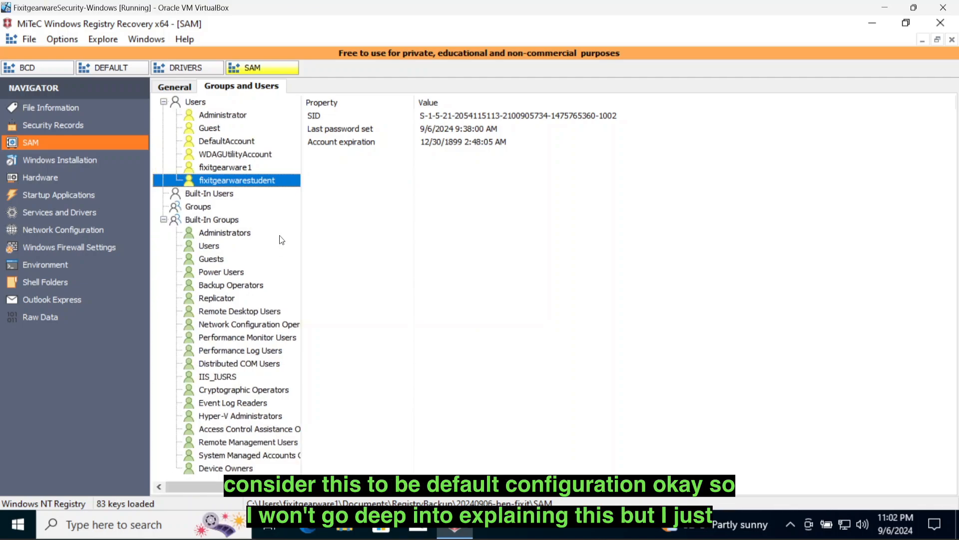
click(237, 233)
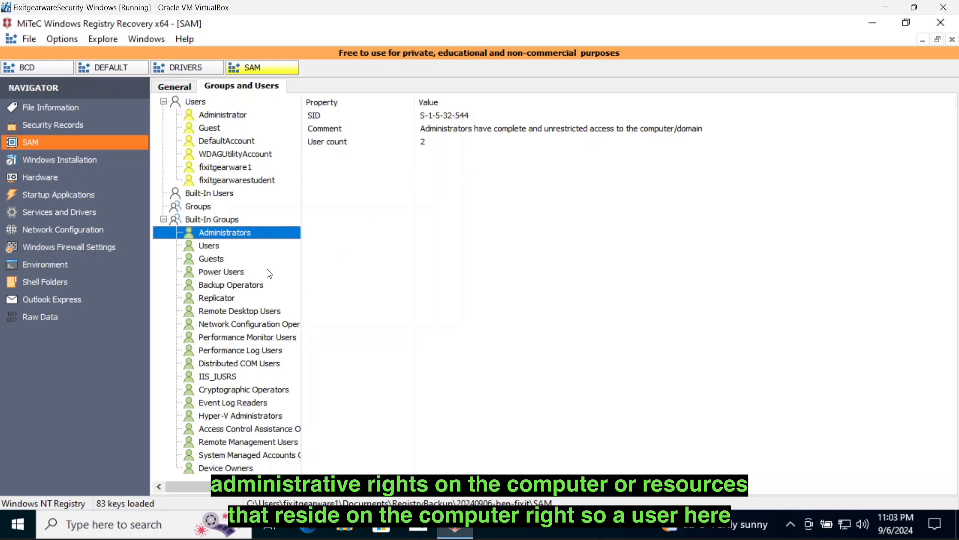
click(212, 246)
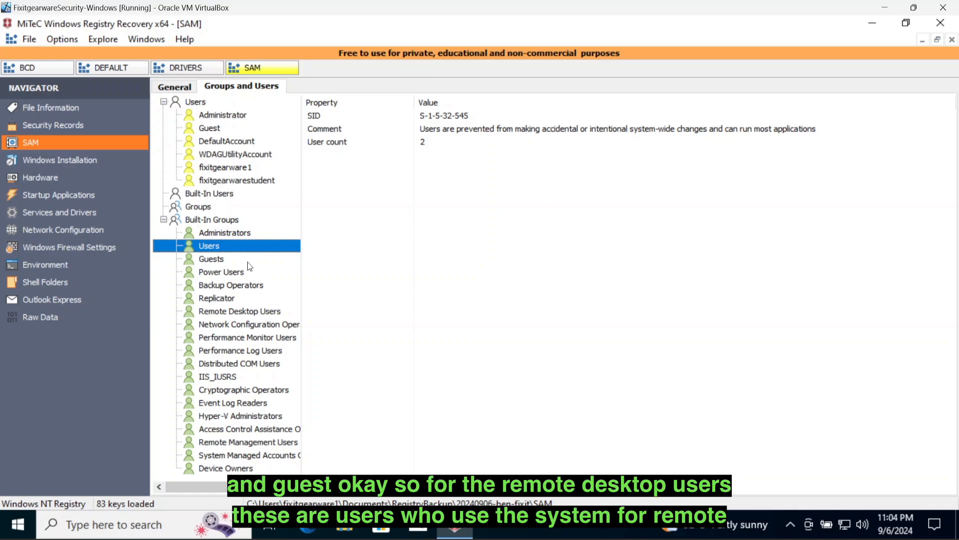
click(243, 312)
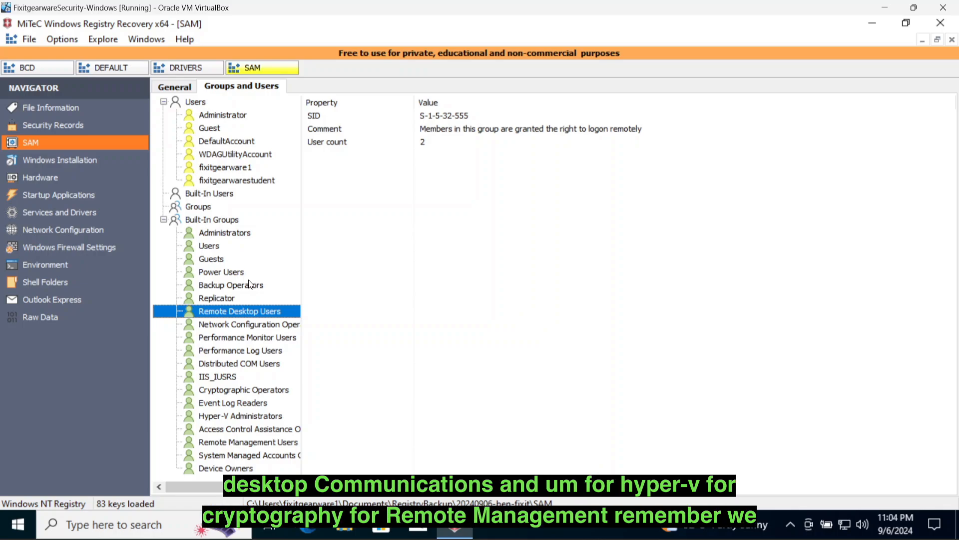
scroll(225, 374, right, 2)
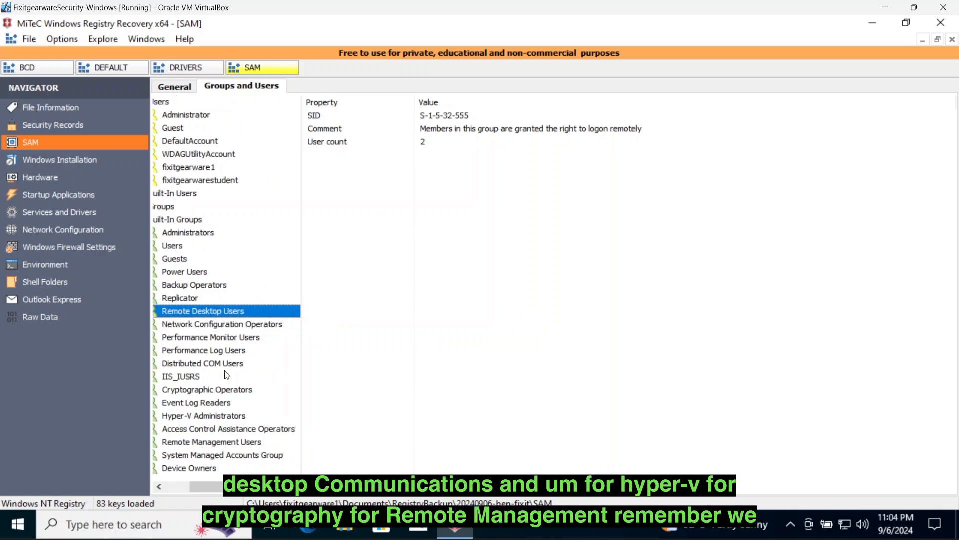
scroll(227, 376, left, 2)
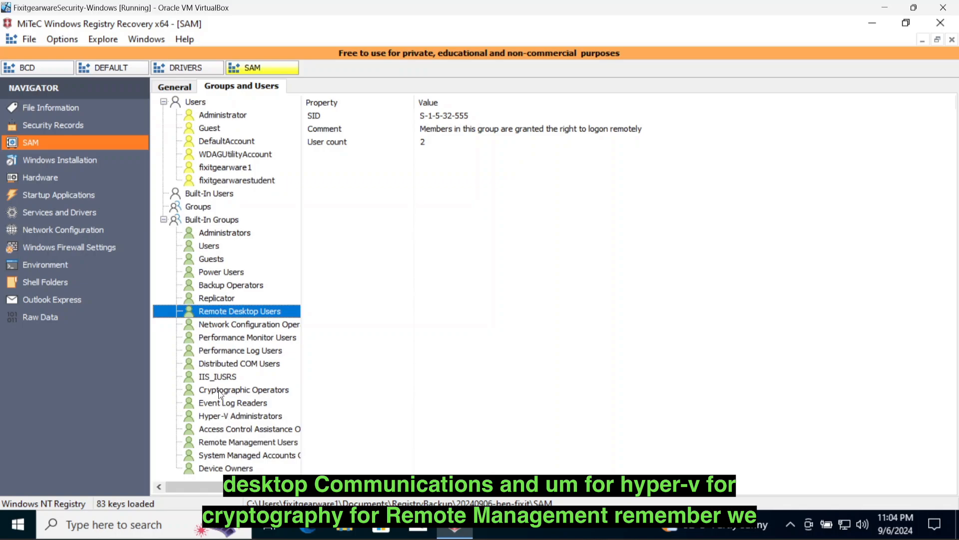
click(202, 443)
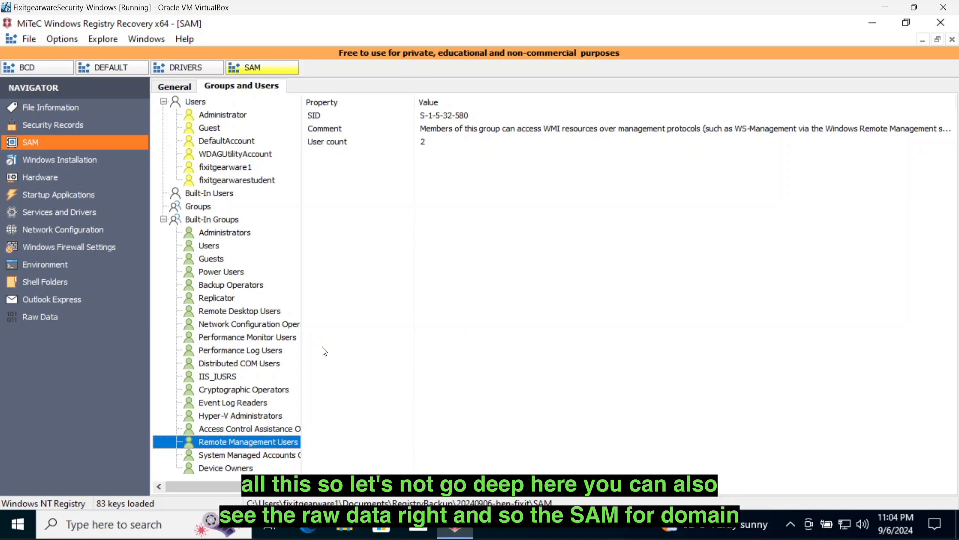
- In the SAM hive's raw data, expand the Account and Builtin domains and inspect Builtin's Groups Names key and Users branch
click(54, 281)
click(42, 317)
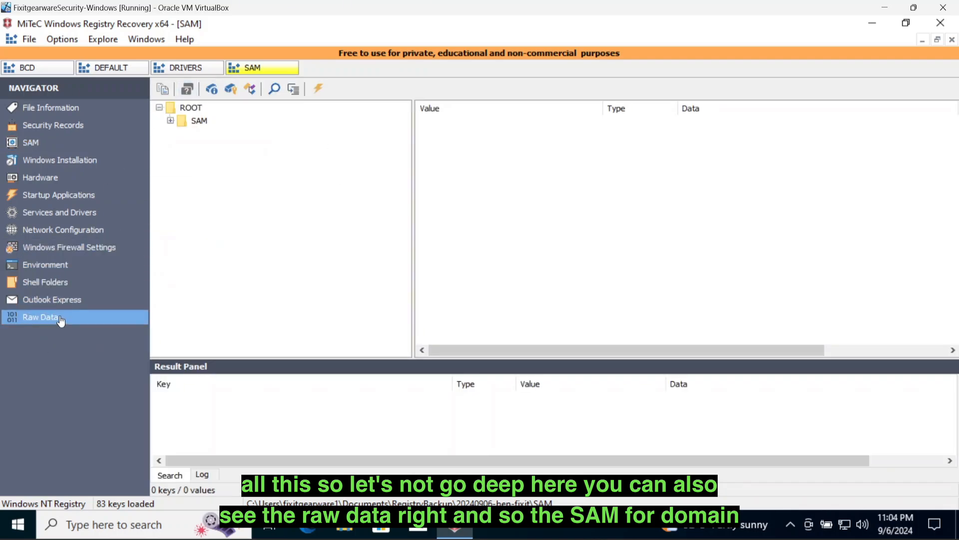
click(170, 121)
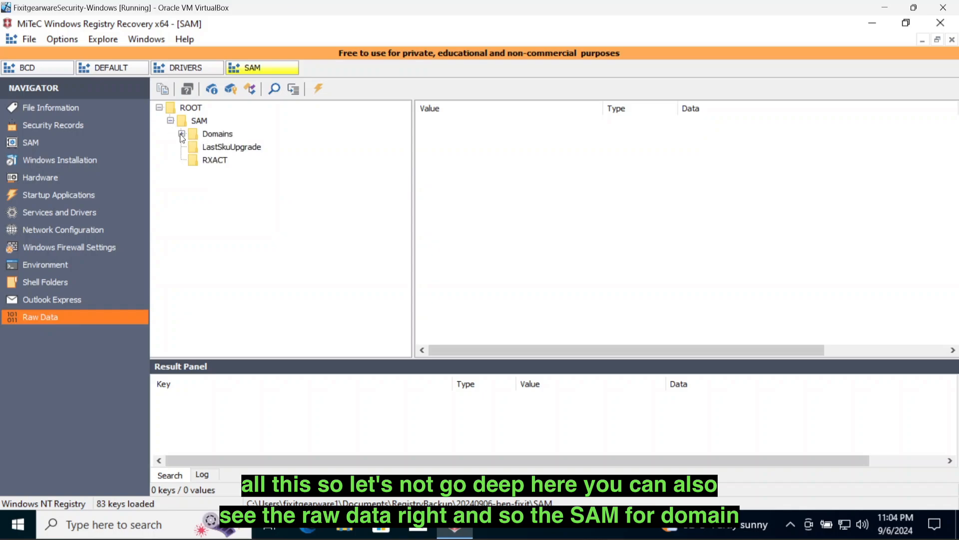
click(182, 134)
click(193, 147)
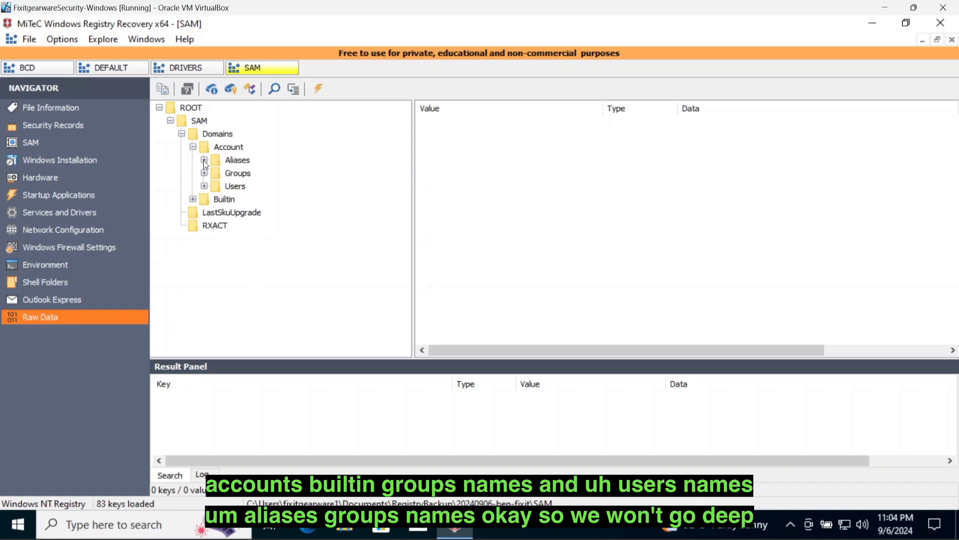
click(193, 199)
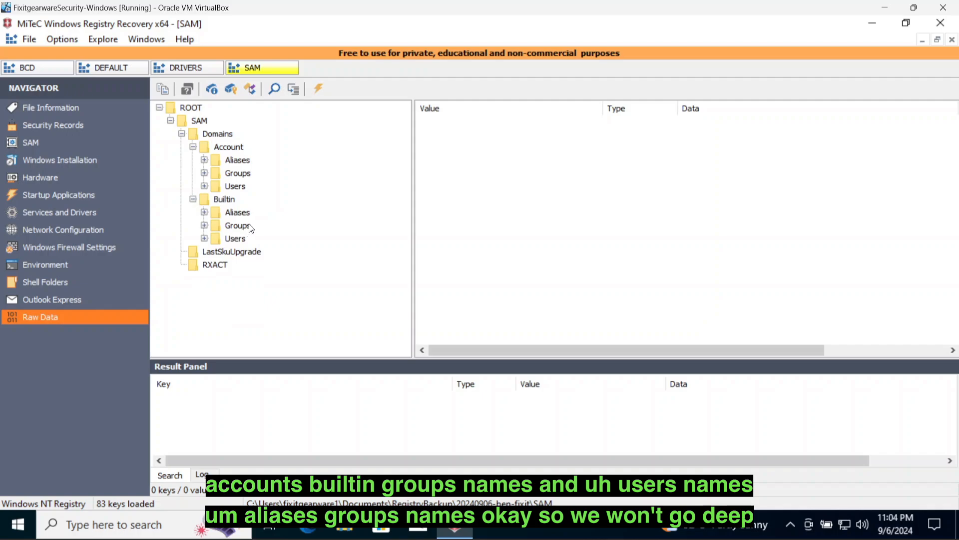
click(204, 226)
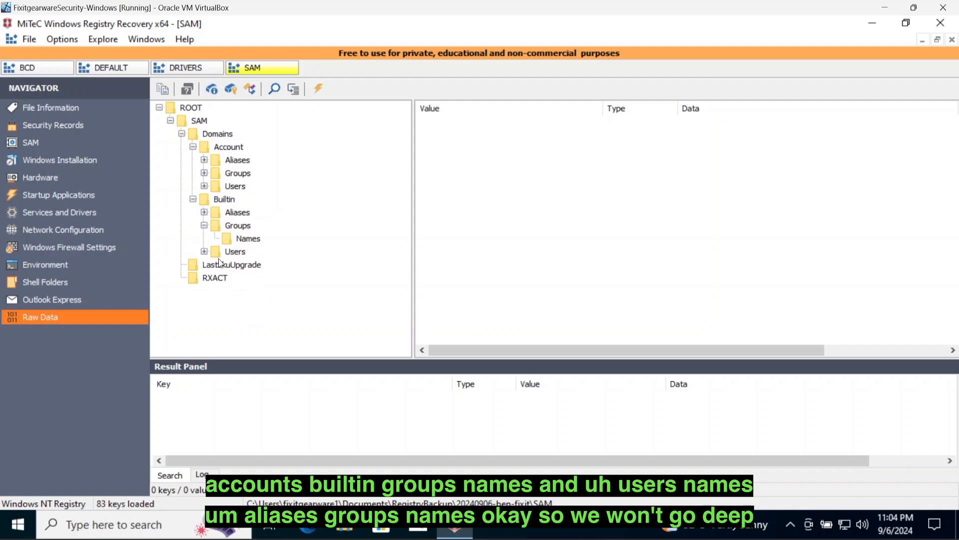
click(238, 242)
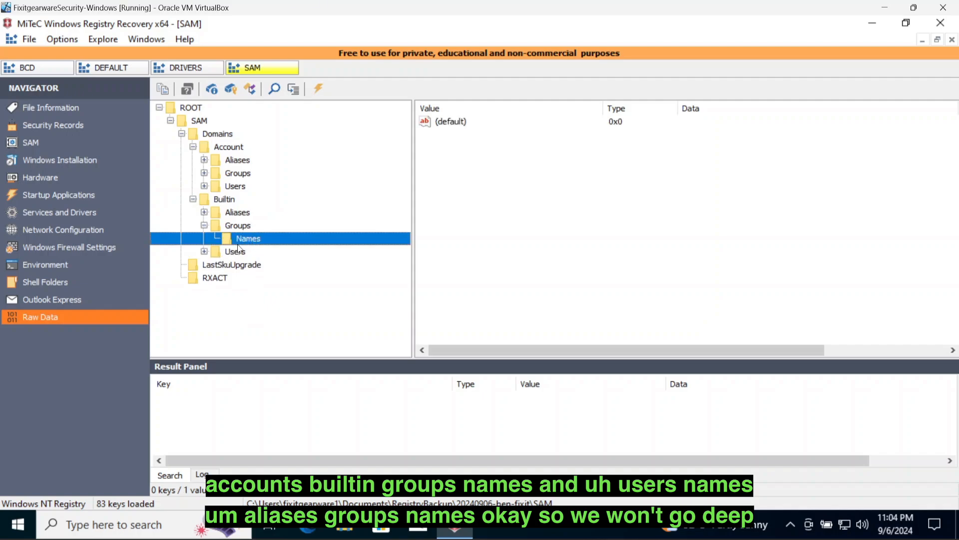
click(204, 253)
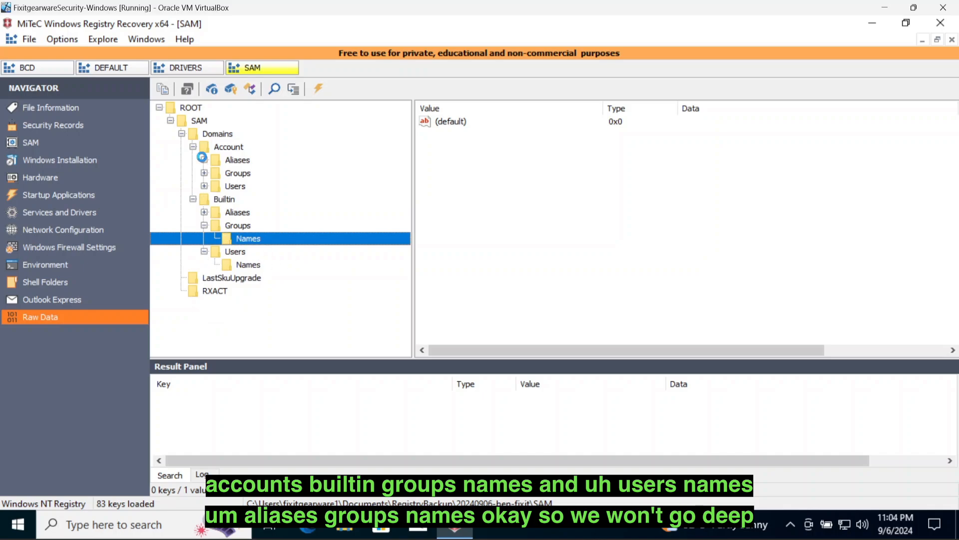
- Expand the Aliases and Groups keys, including the group Names, under the Account domain, and close the SAM hive
click(205, 160)
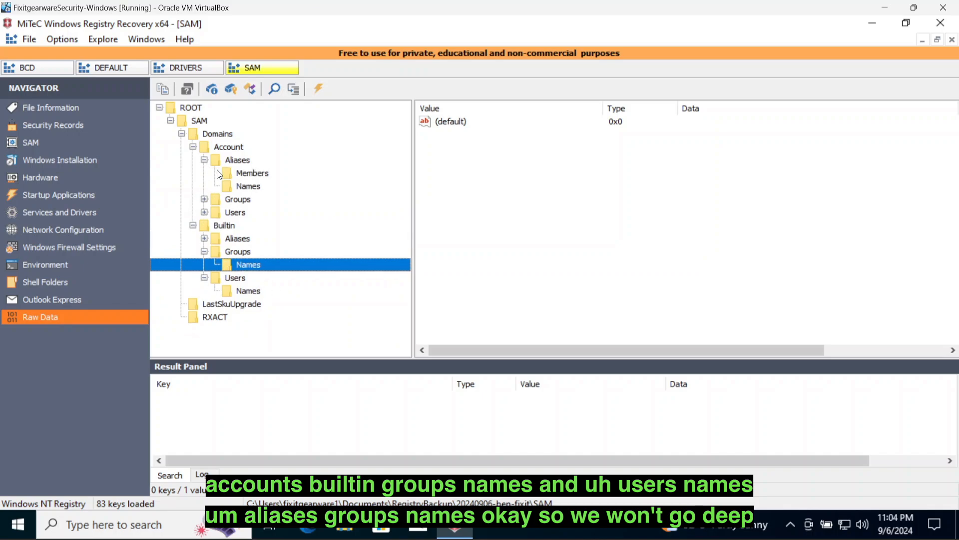
click(204, 199)
click(216, 225)
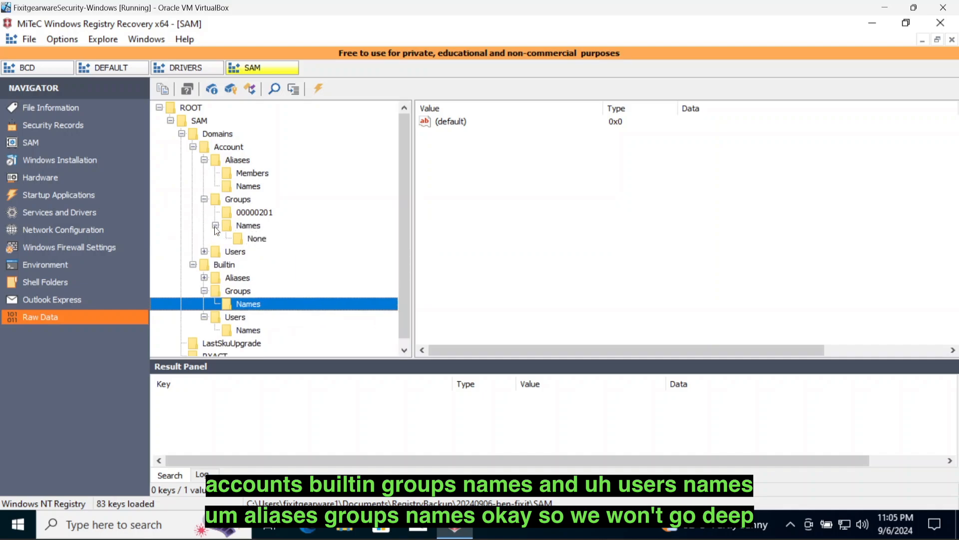
scroll(226, 186, down, 1)
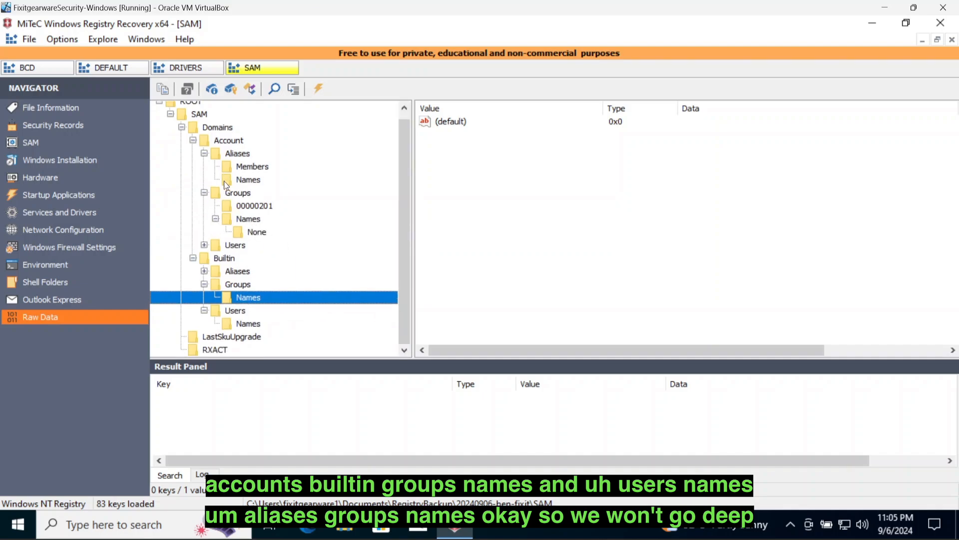
scroll(224, 184, up, 1)
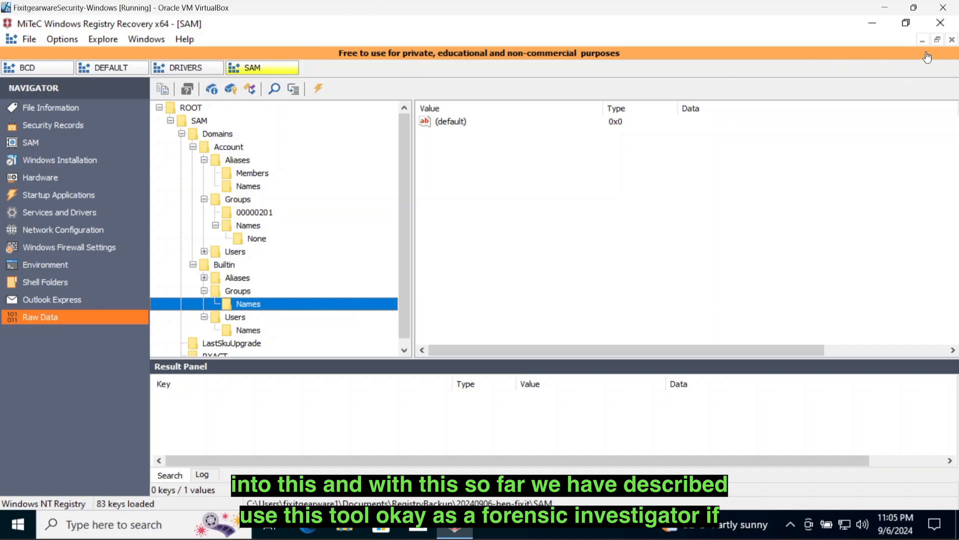
click(952, 40)
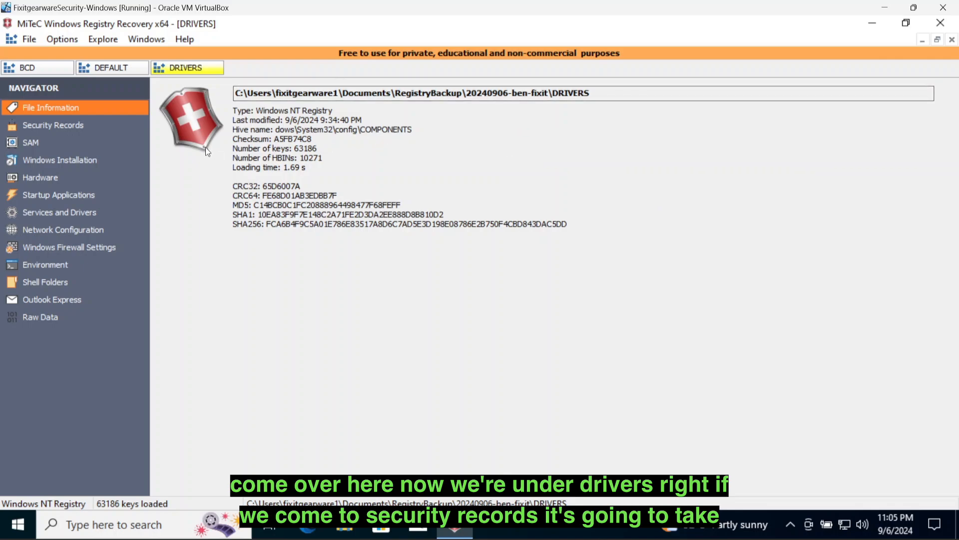
- Check the DRIVERS hive's security records, SAM, Windows installation, hardware, startup applications, services and drivers, and shell folders sections
click(67, 124)
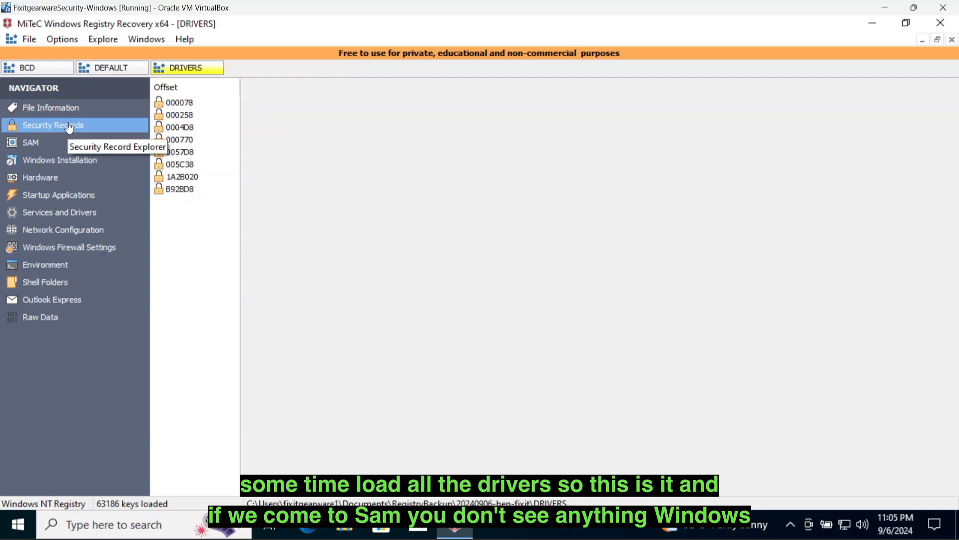
click(41, 144)
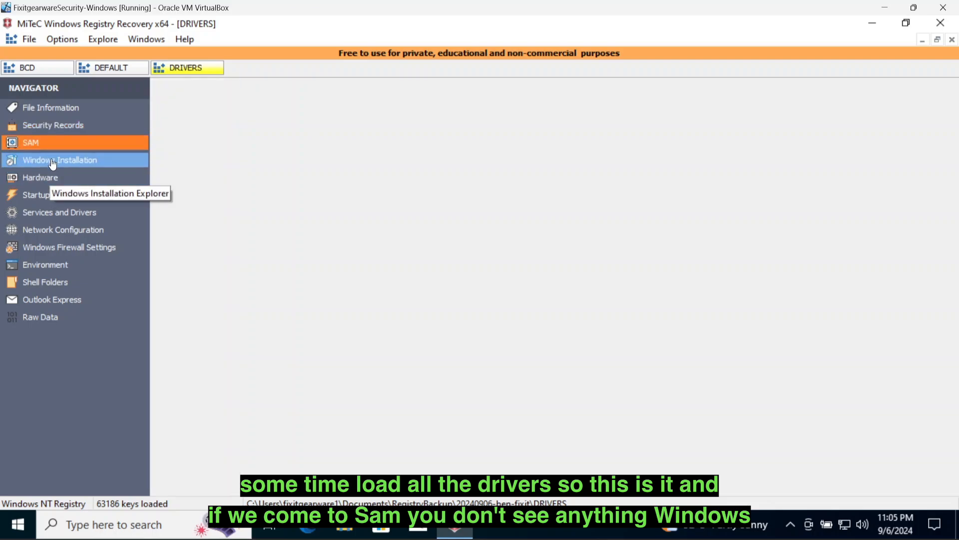
click(53, 161)
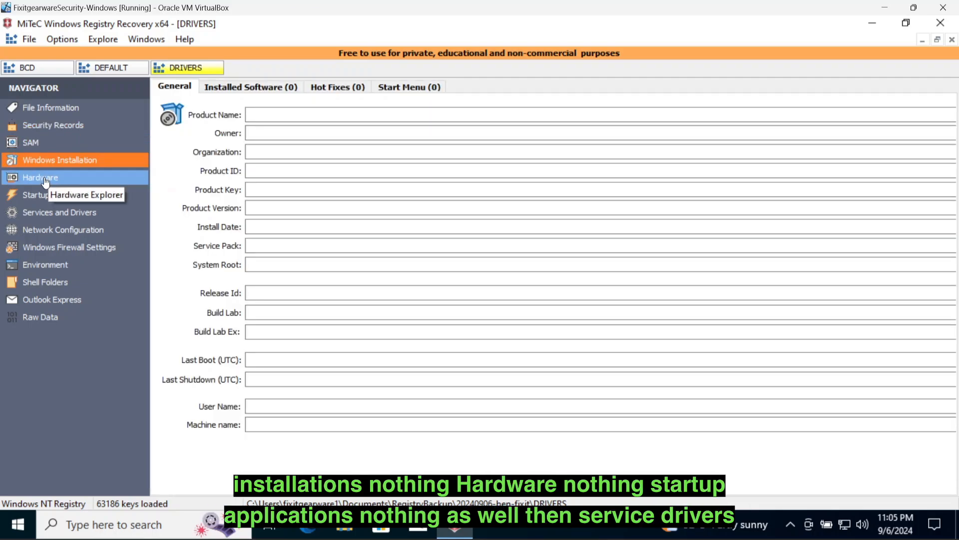
click(45, 180)
click(49, 197)
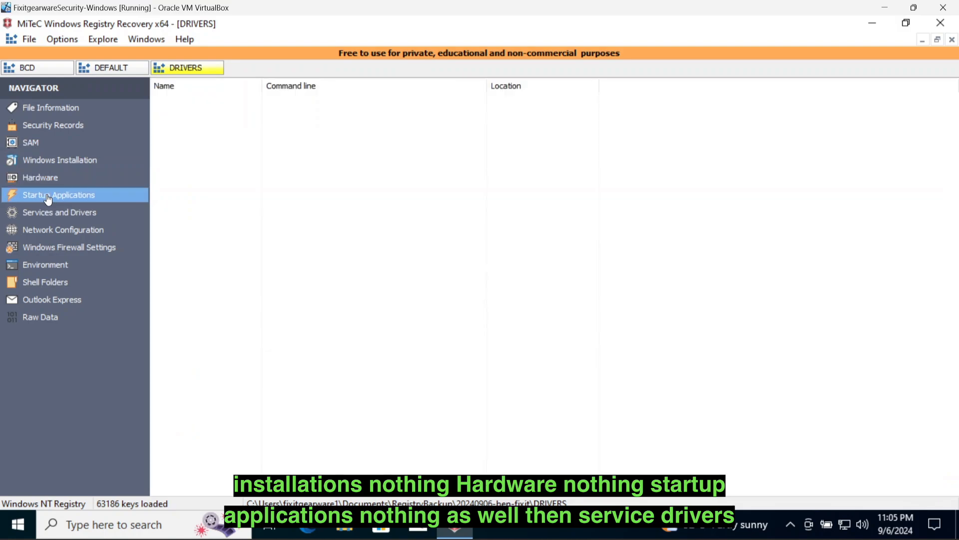
click(37, 209)
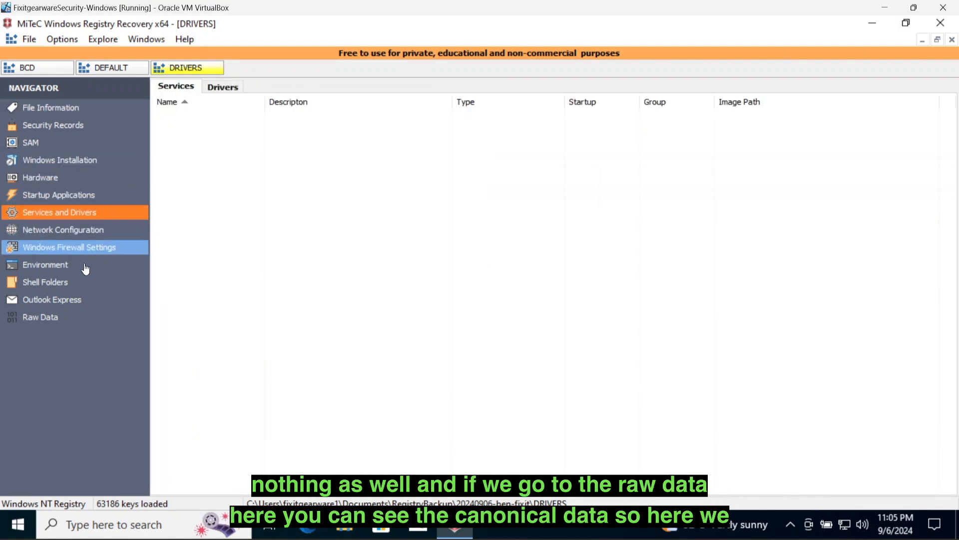
click(47, 280)
- In the DRIVERS hive's raw data, drill down through Drivers and amd64 to the 1394.inf subkey and select its registry value
click(41, 317)
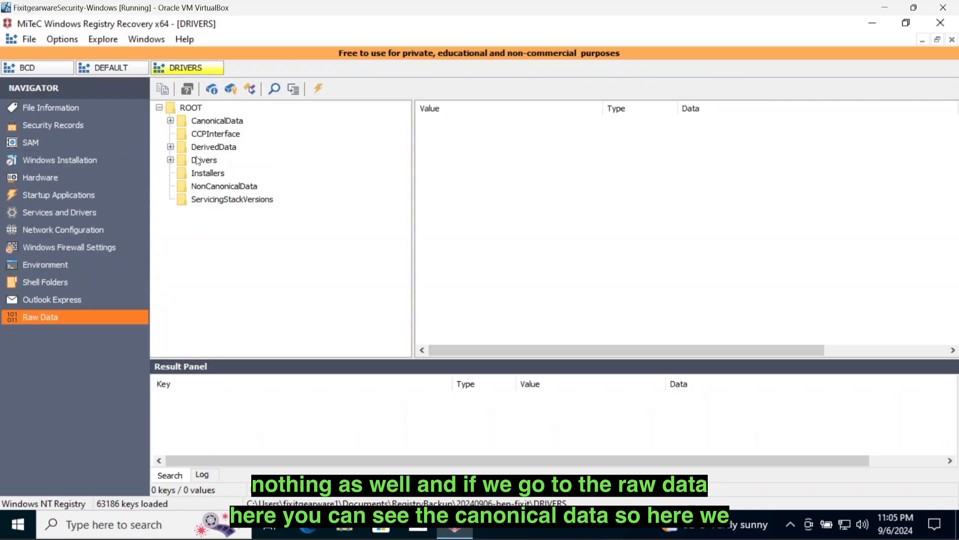
click(170, 160)
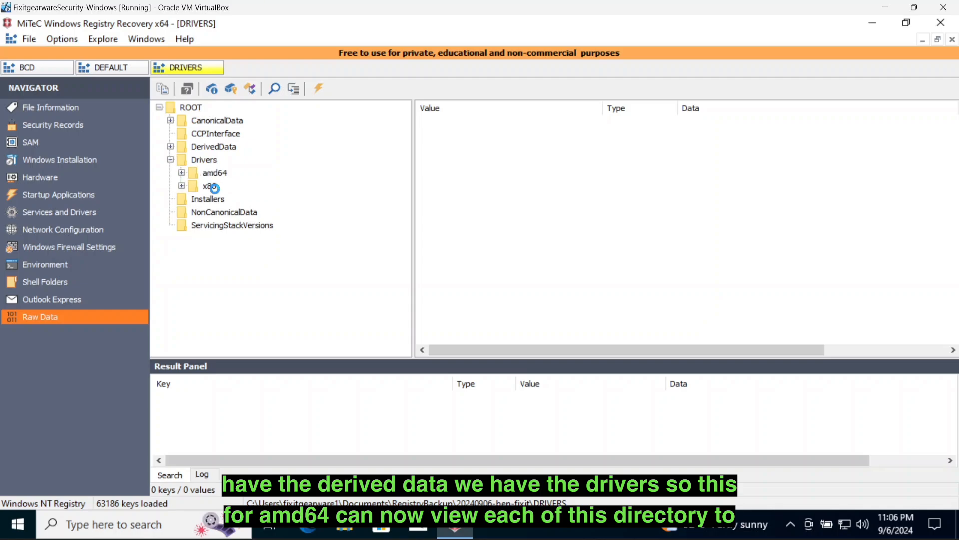
double_click(222, 173)
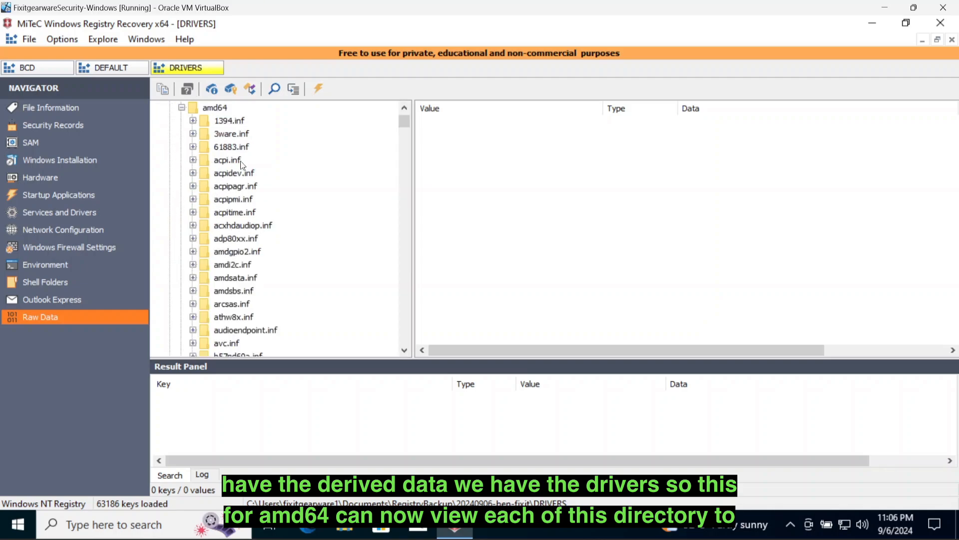
click(220, 186)
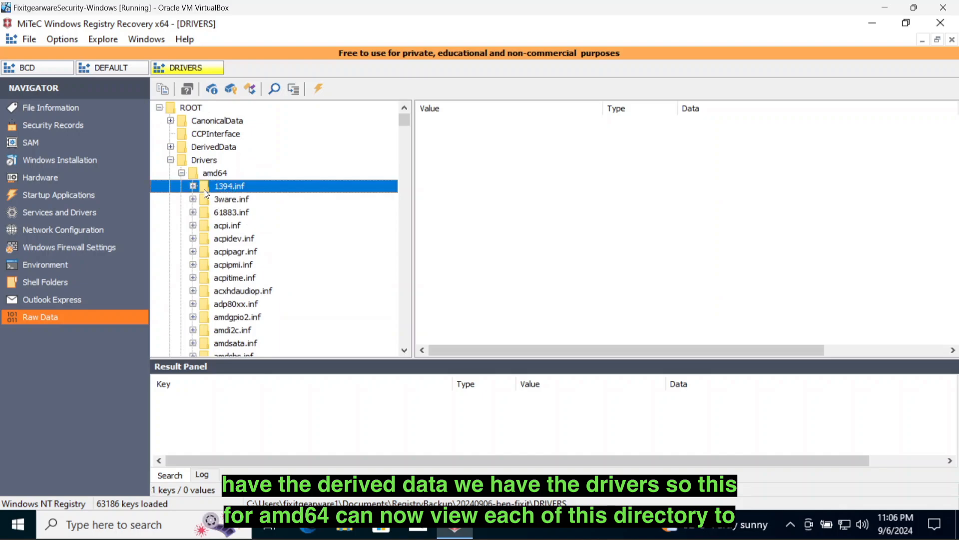
click(193, 186)
click(266, 197)
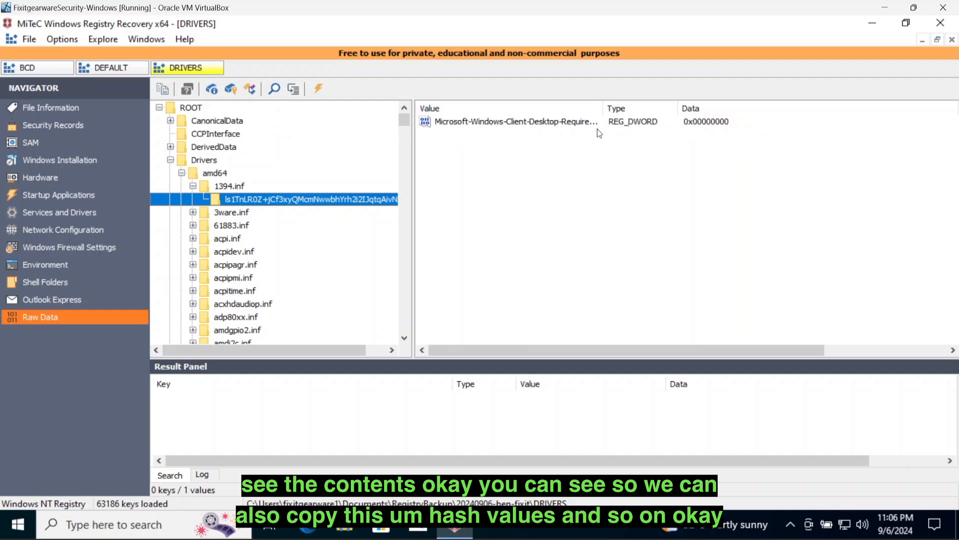
click(458, 122)
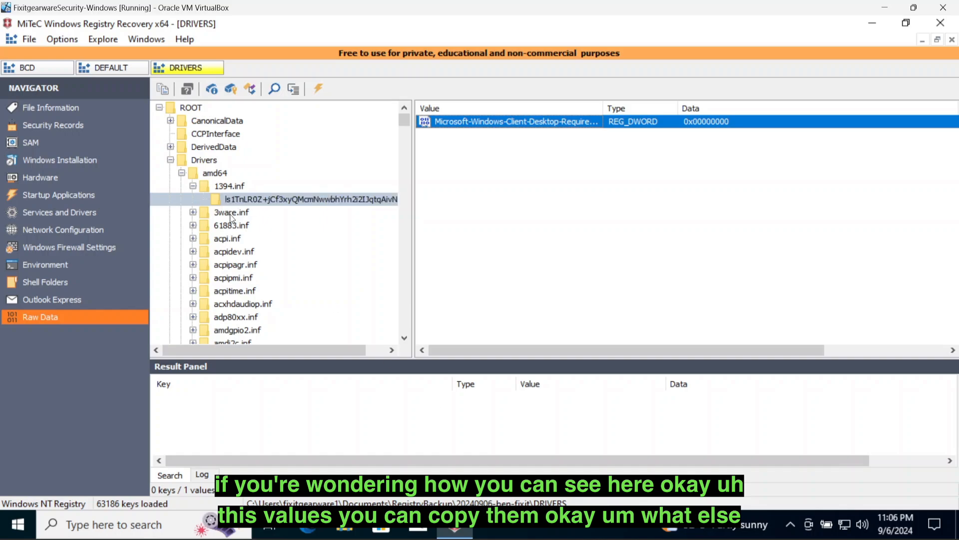
- Check the DEFAULT hive's security records, SAM, Windows installation, hardware, startup applications, and services and drivers sections
click(112, 68)
click(56, 125)
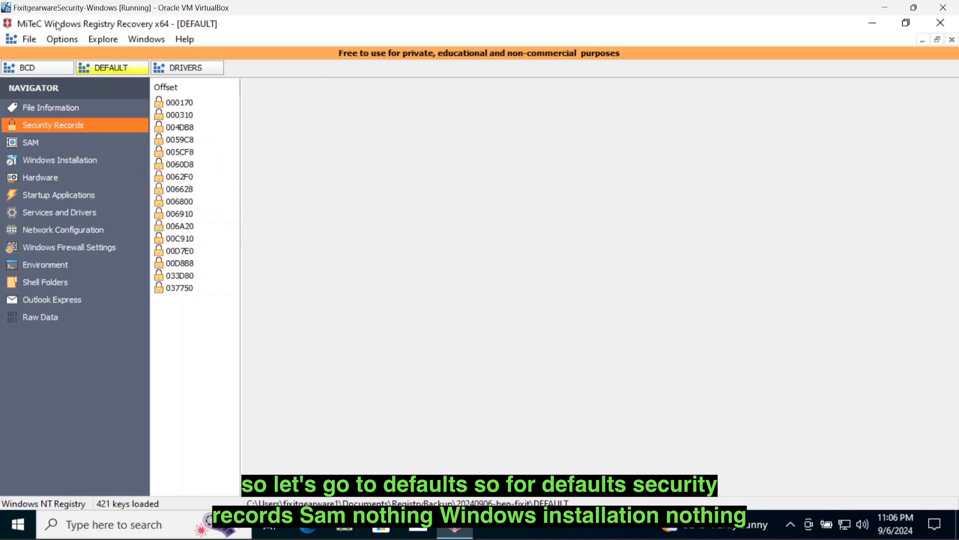
click(40, 143)
click(42, 161)
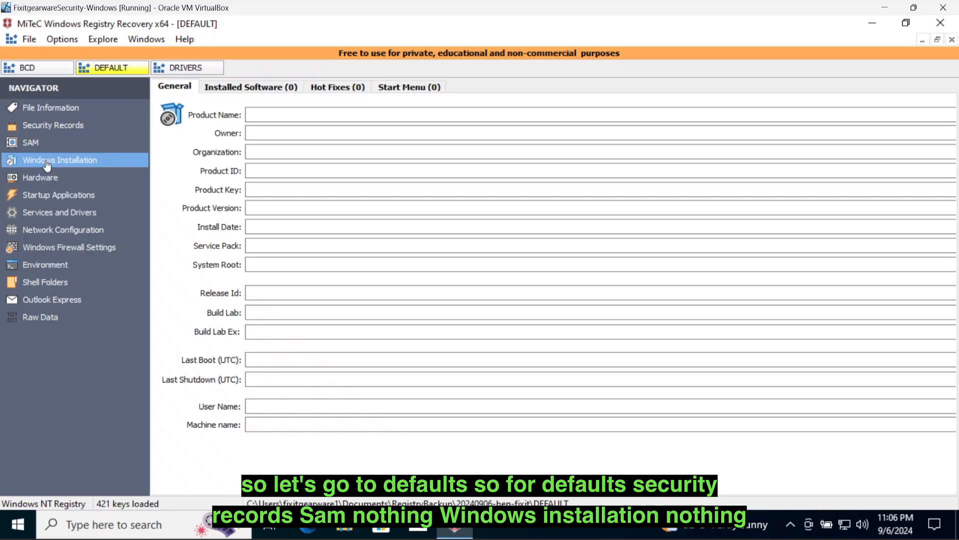
click(42, 180)
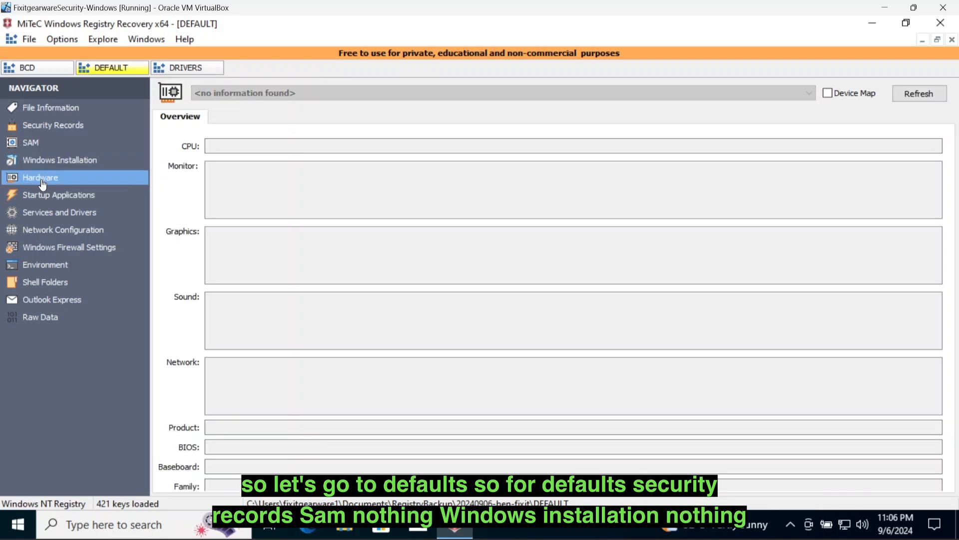
click(37, 199)
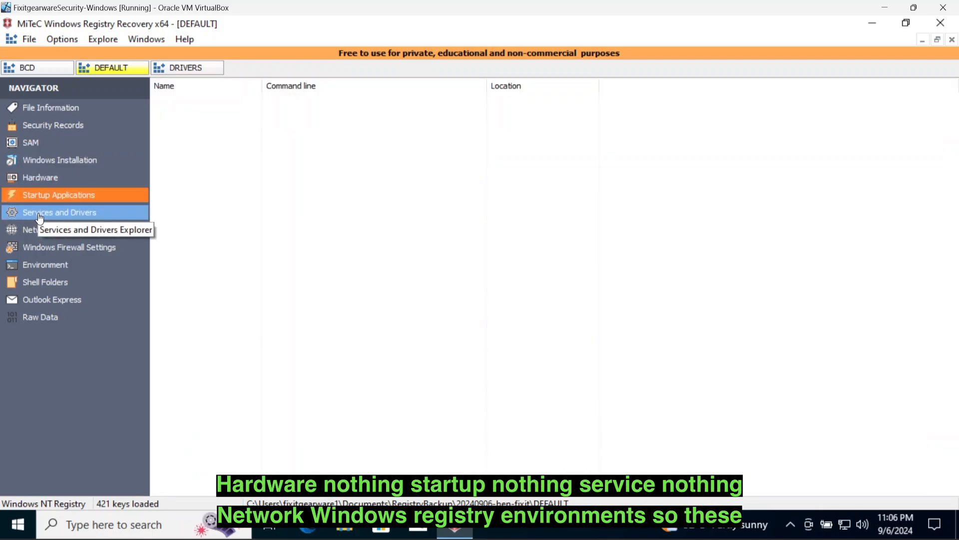
click(36, 214)
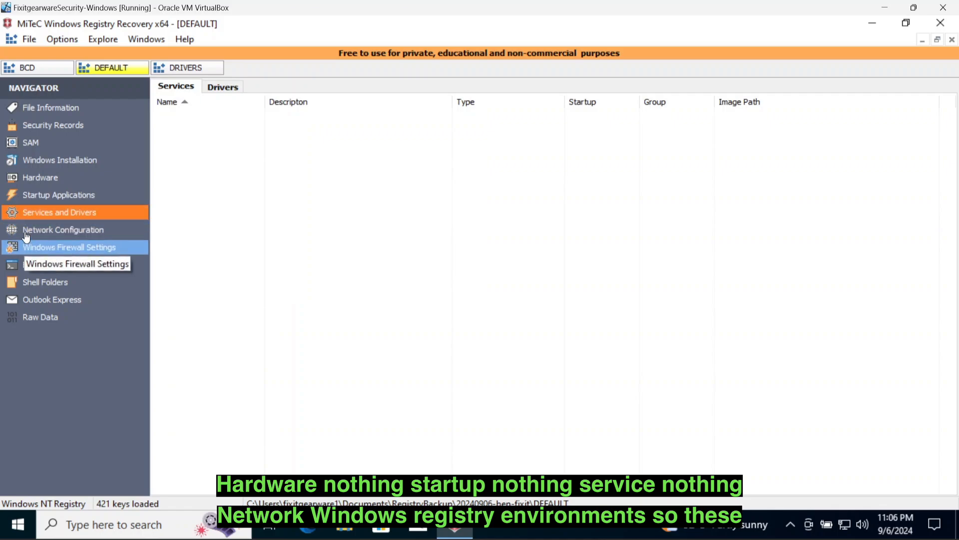
- Check the DEFAULT hive's network configuration, firewall settings and environment sections, and select all the listed shell folder entries
click(29, 231)
click(30, 248)
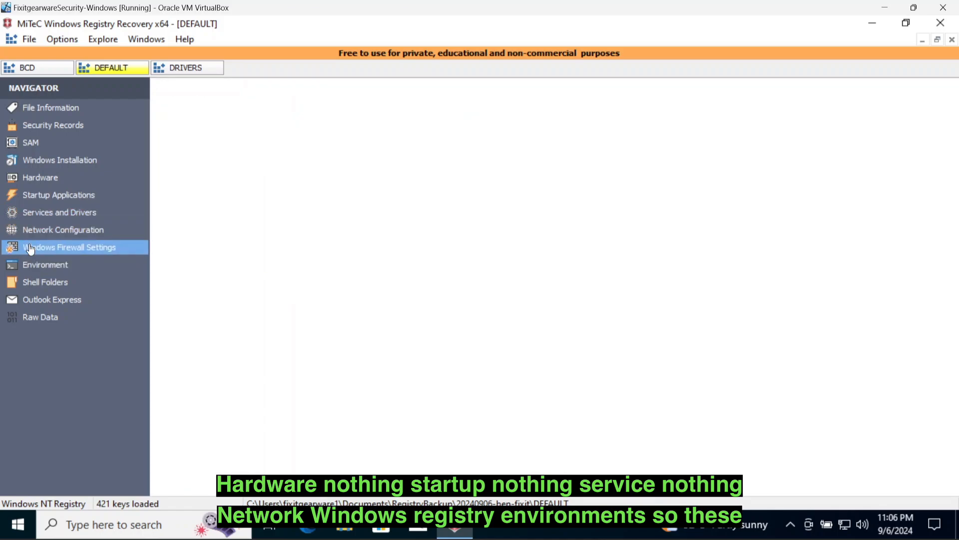
click(30, 273)
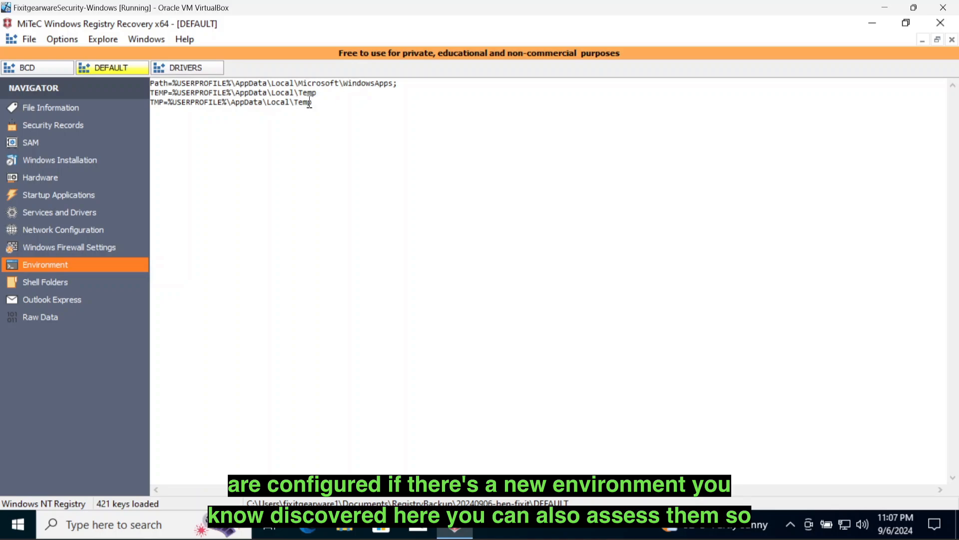
click(45, 285)
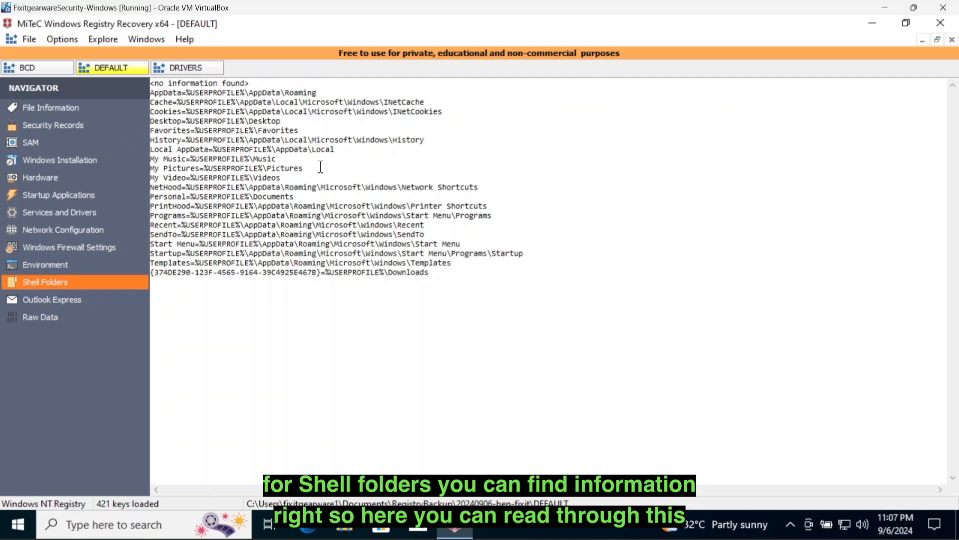
drag(435, 274, 149, 83)
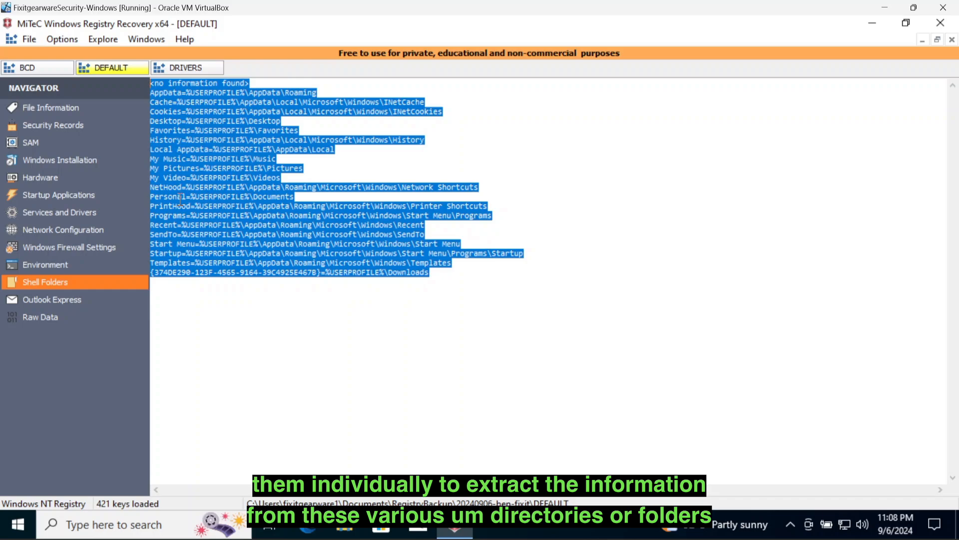
- Close the DEFAULT and DRIVERS hives and bring up the BCD hive
click(952, 39)
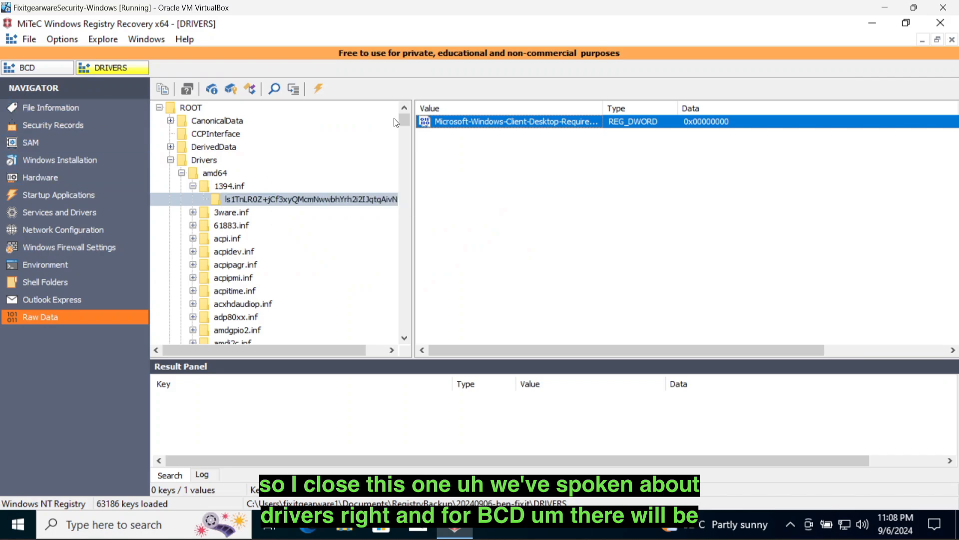
click(952, 40)
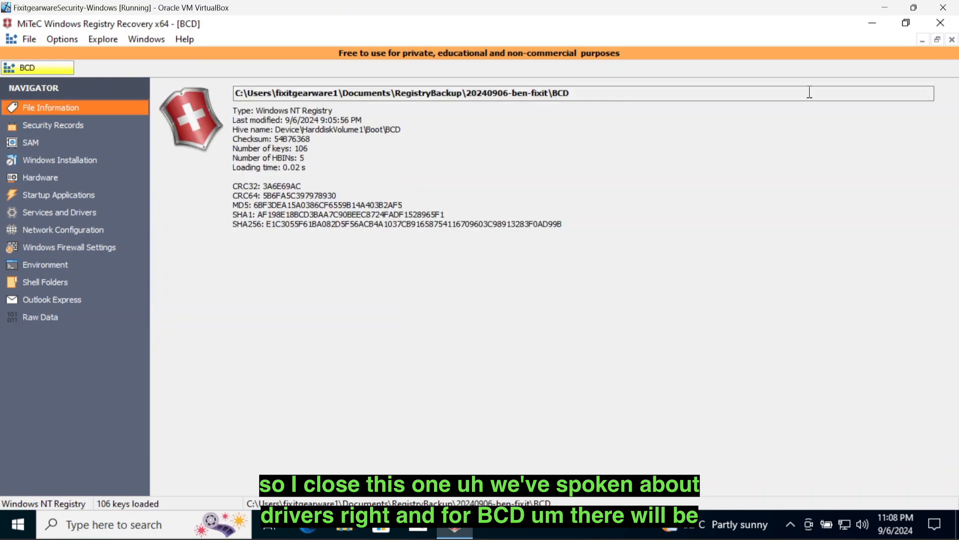
click(33, 70)
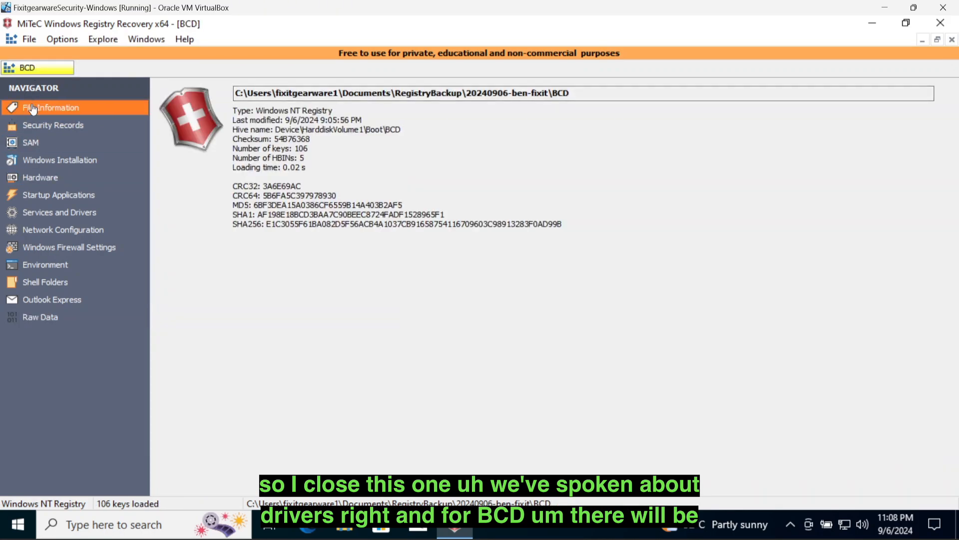
- Check the BCD hive's SAM, shell folders, environment, firewall, network, services and drivers, startup applications, hardware and Windows installation sections
click(41, 145)
click(45, 285)
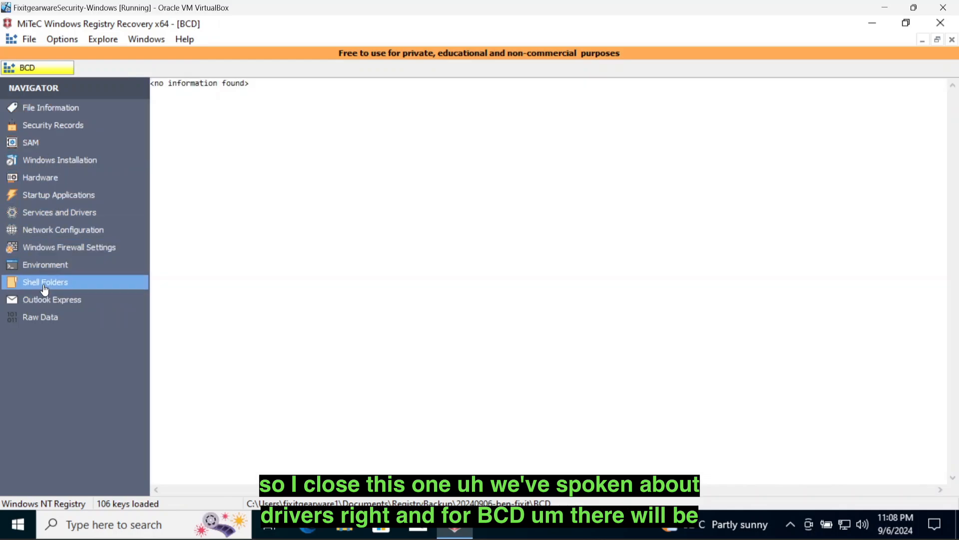
click(43, 266)
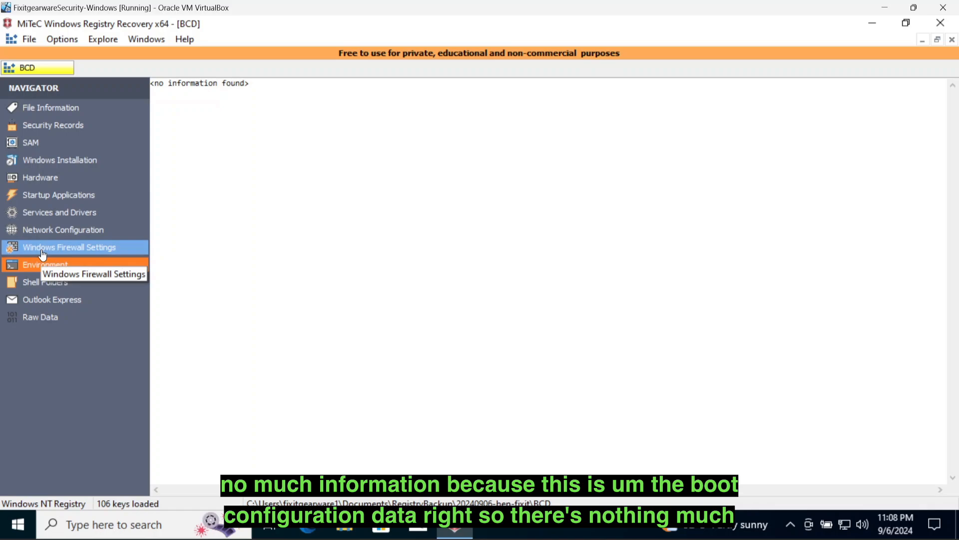
click(42, 250)
click(43, 231)
click(44, 214)
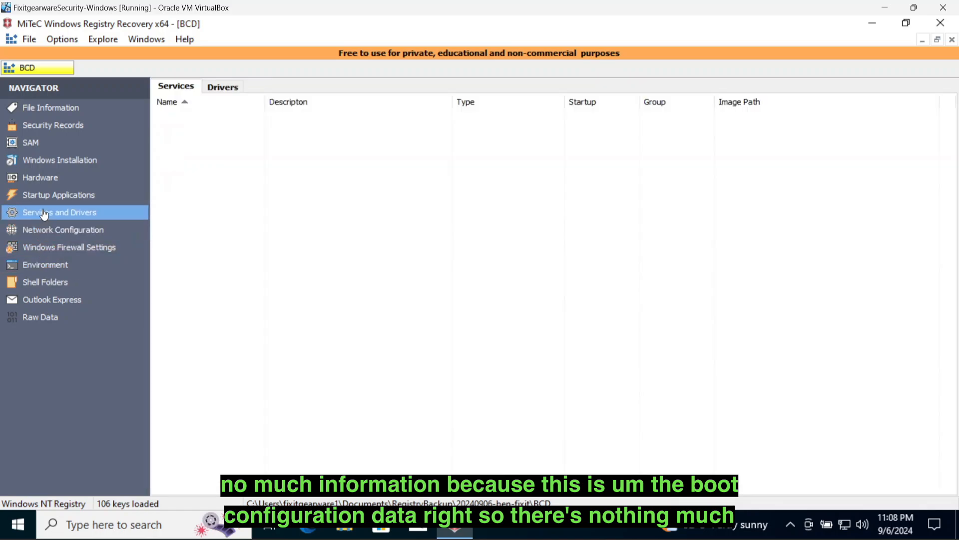
click(41, 196)
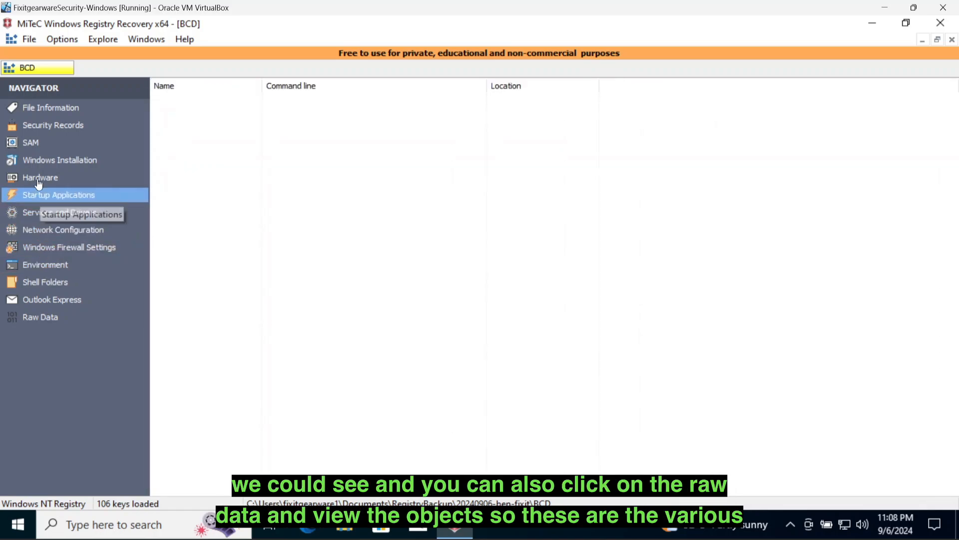
click(39, 179)
click(40, 161)
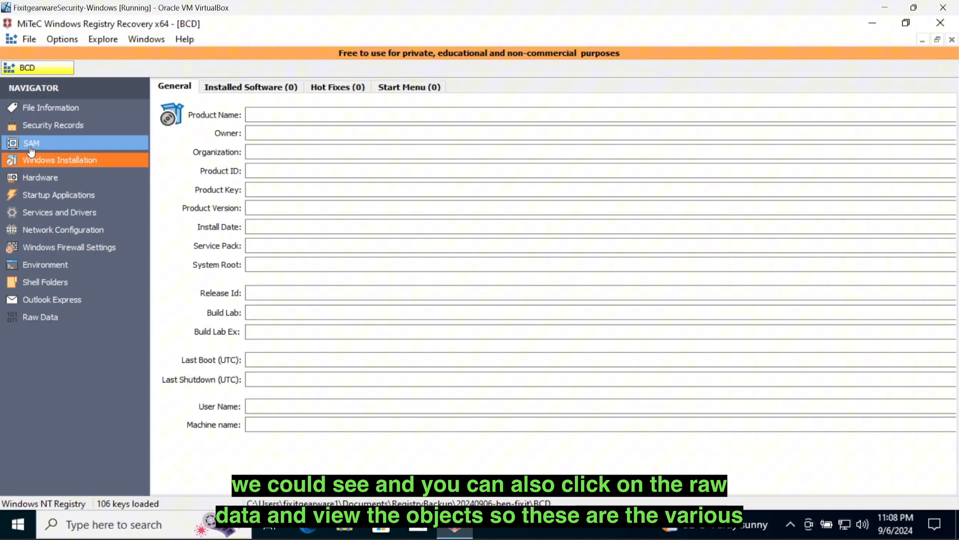
- In the BCD hive's raw data, expand the first object under Objects and examine its Description key and the 16000020 key under Elements
click(50, 318)
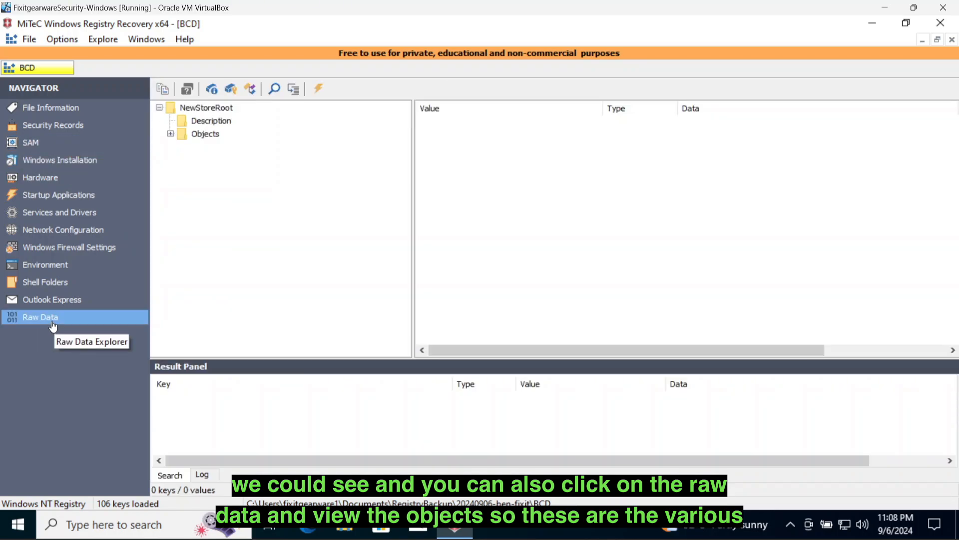
click(170, 134)
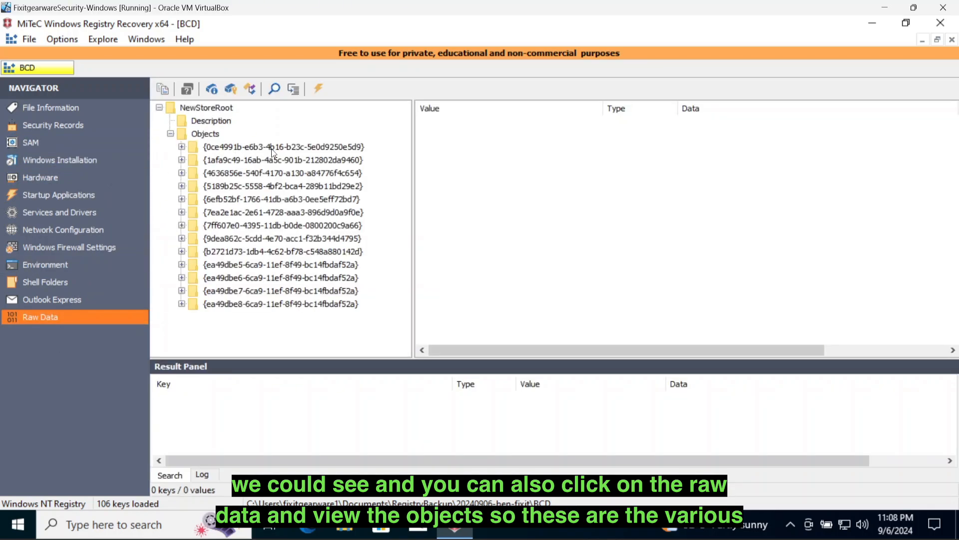
click(273, 147)
click(182, 147)
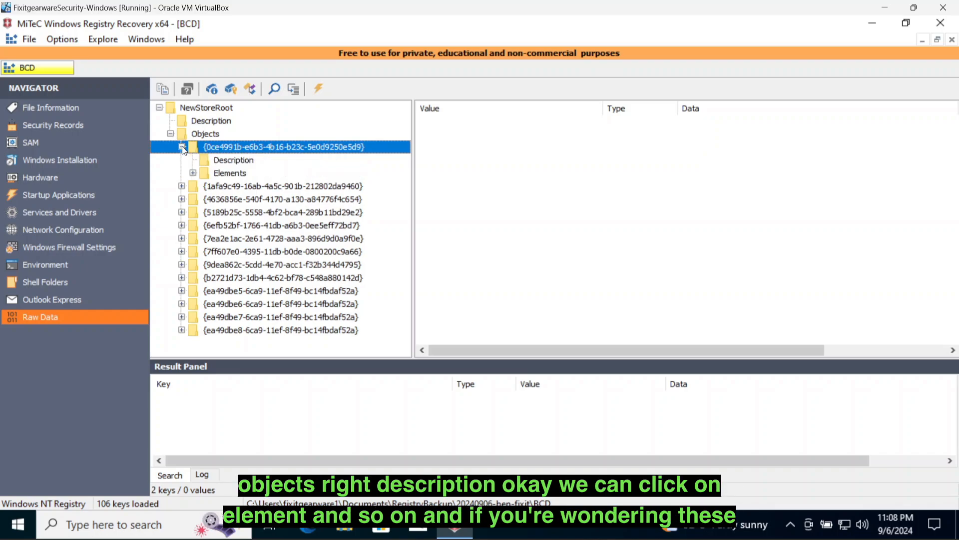
click(248, 164)
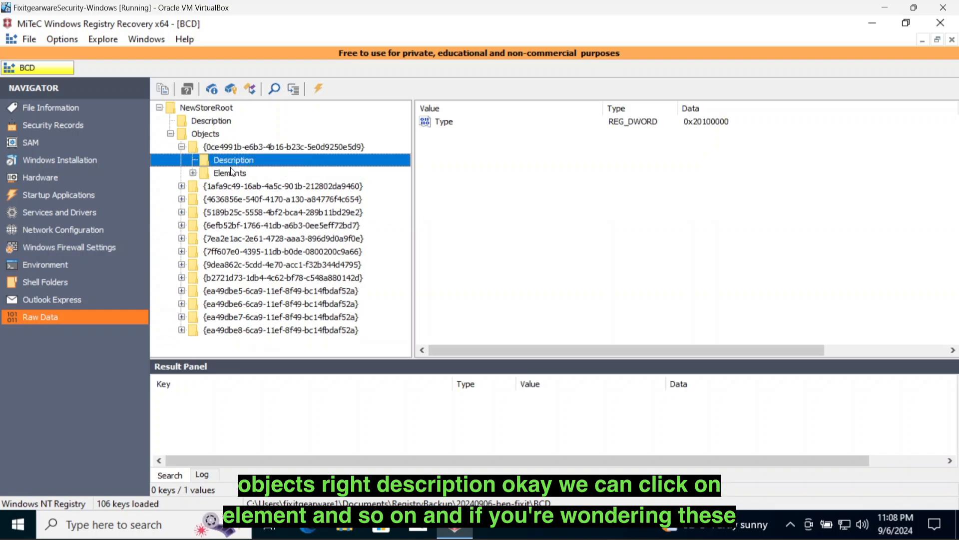
click(193, 173)
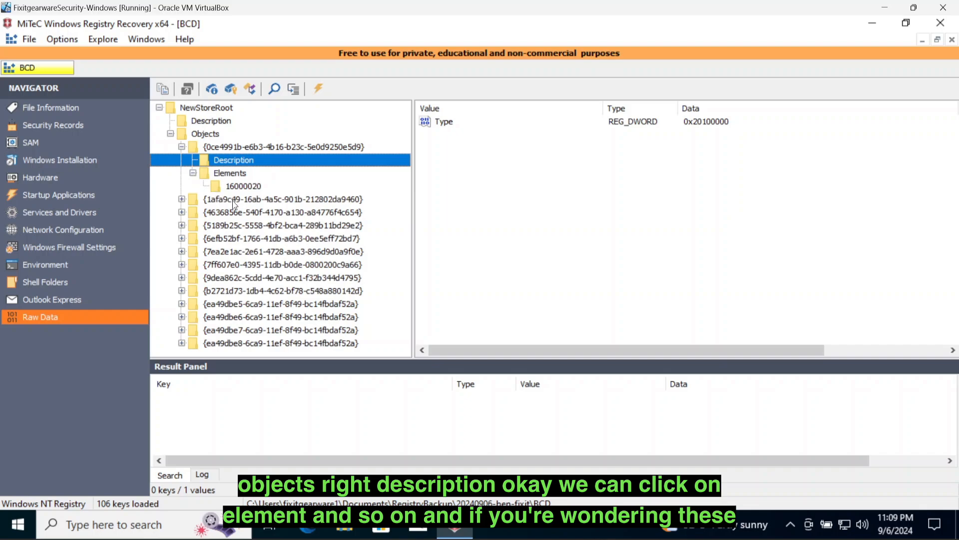
click(255, 186)
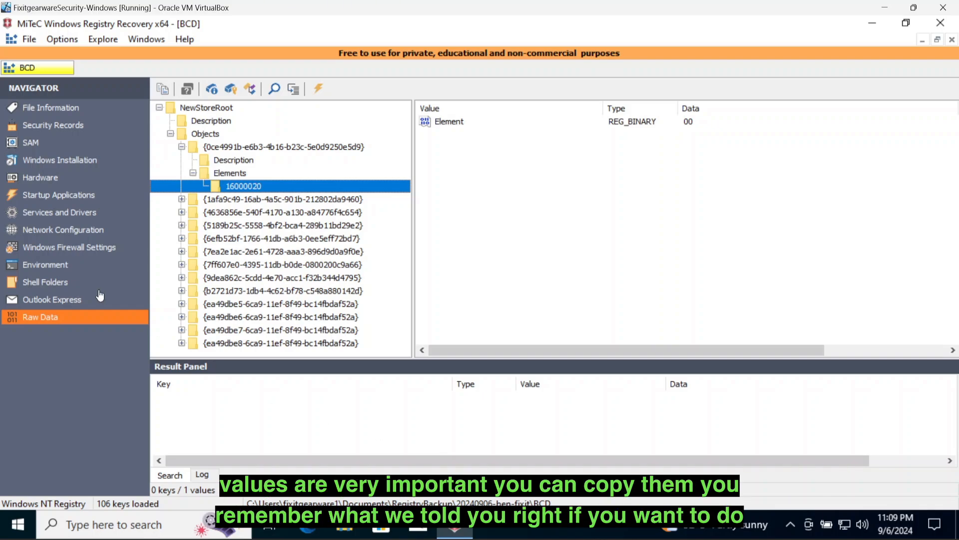
- View the available export options for the BCD hive, close the hive and exit the registry recovery program
click(30, 39)
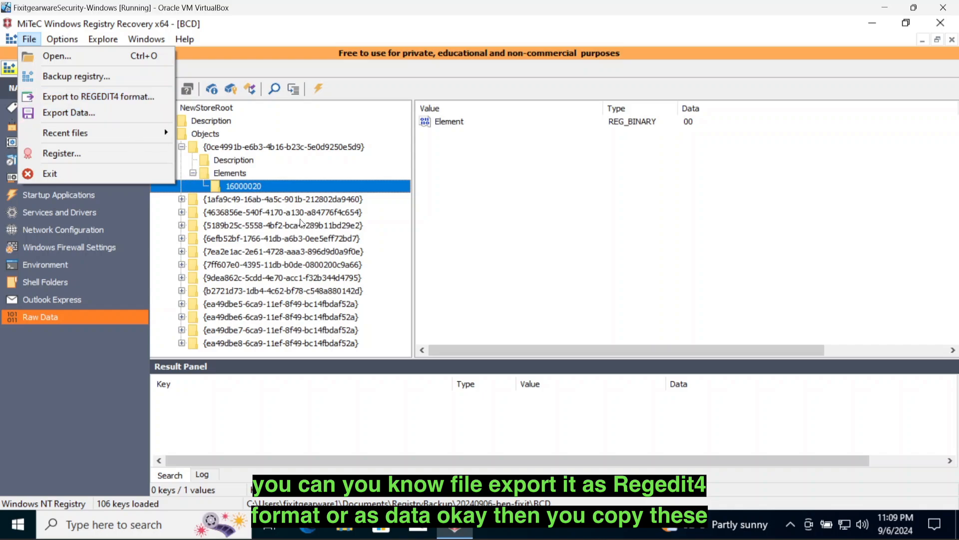
click(75, 401)
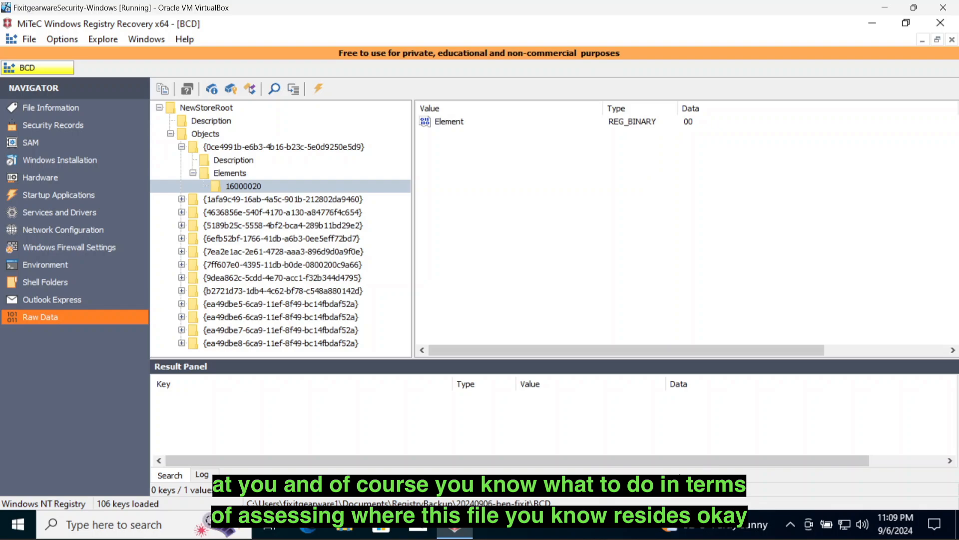
click(952, 40)
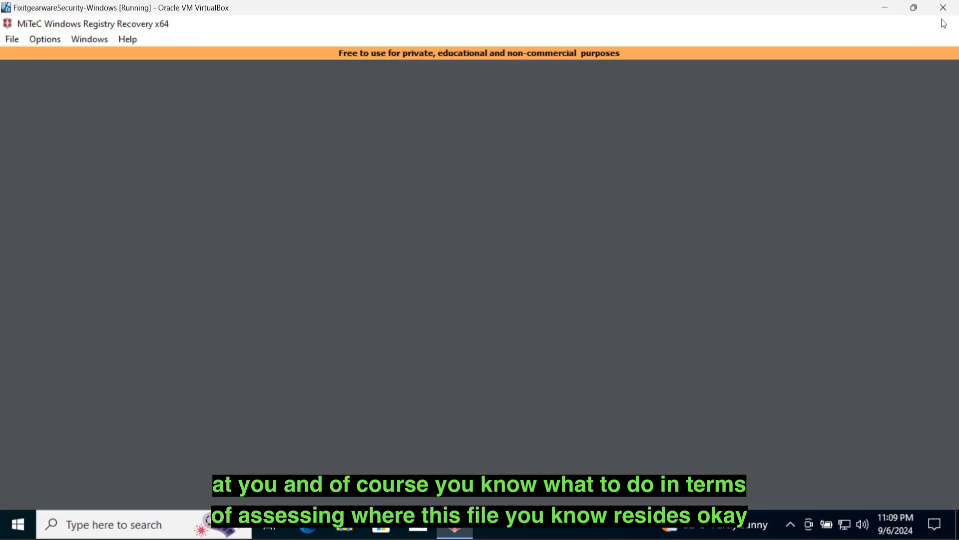
click(944, 23)
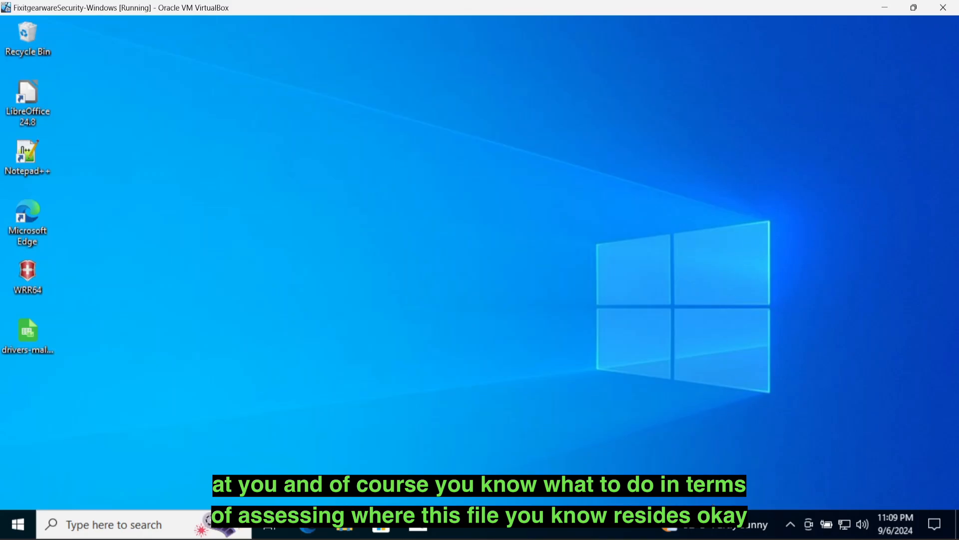